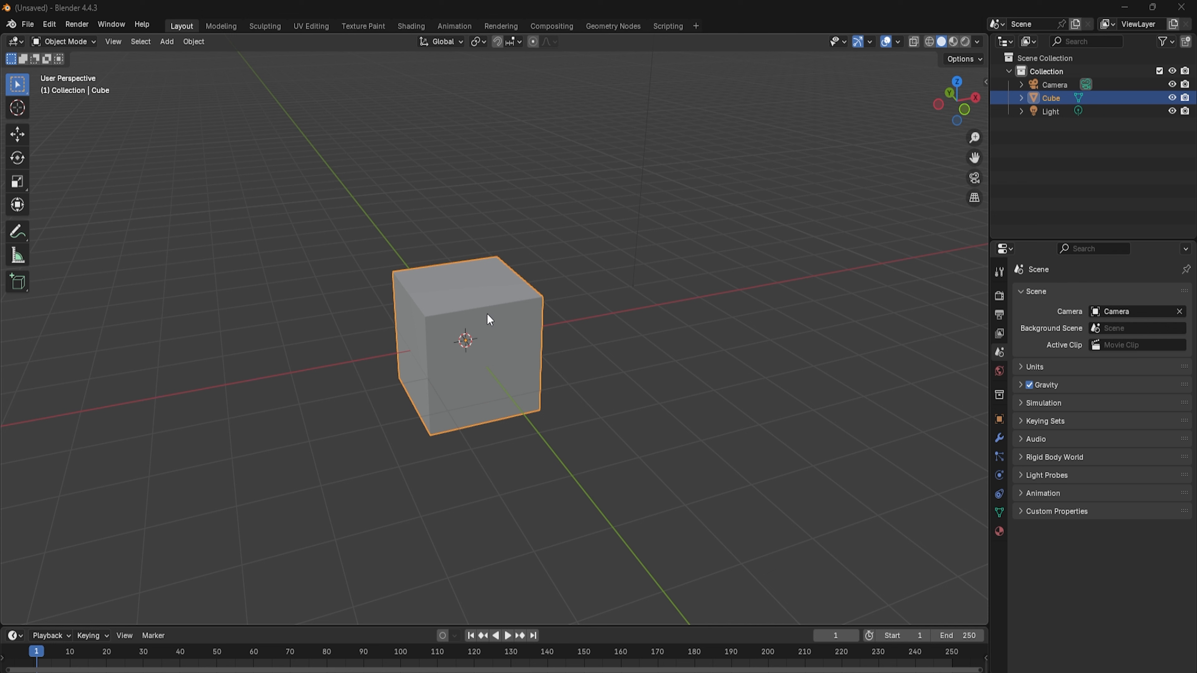
Delete the default cube from the scene
key("x")
left_click(507, 342)
key("x")
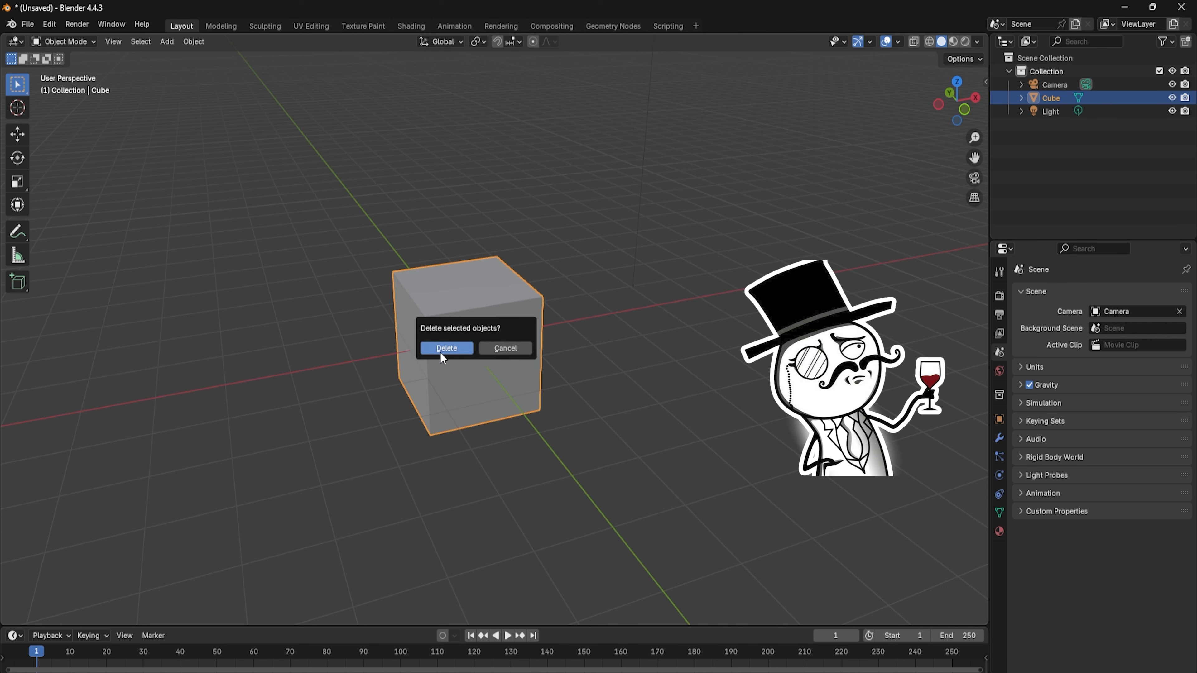
key("Escape")
right_click(459, 366)
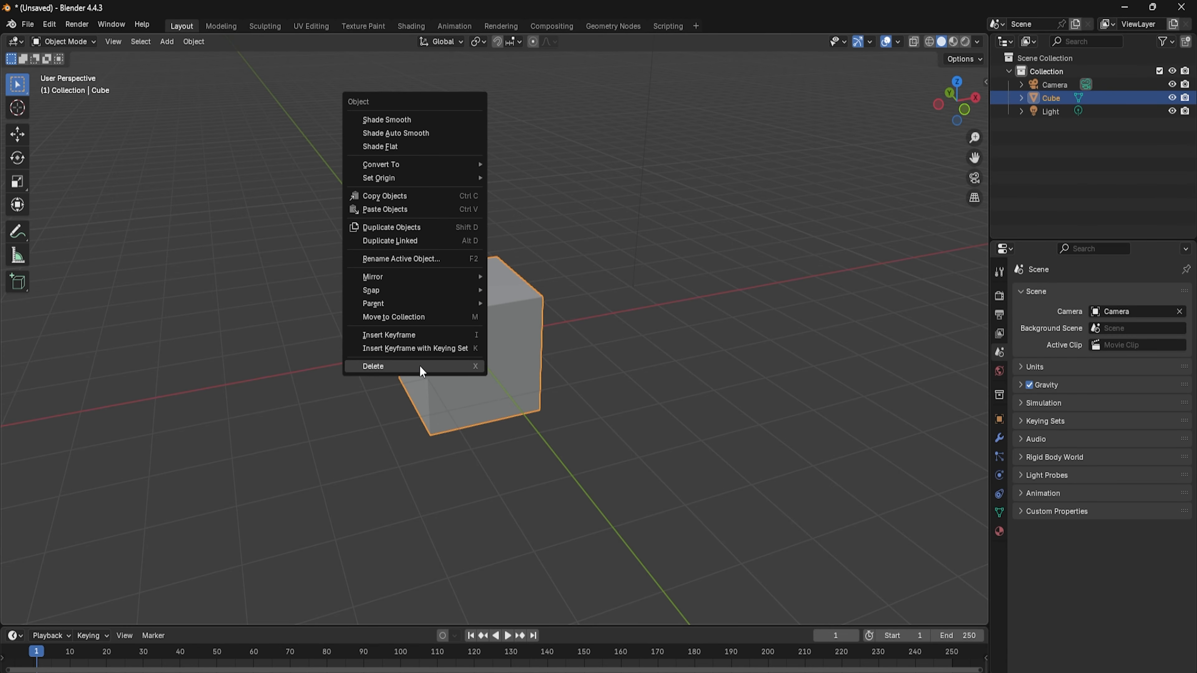
left_click(421, 367)
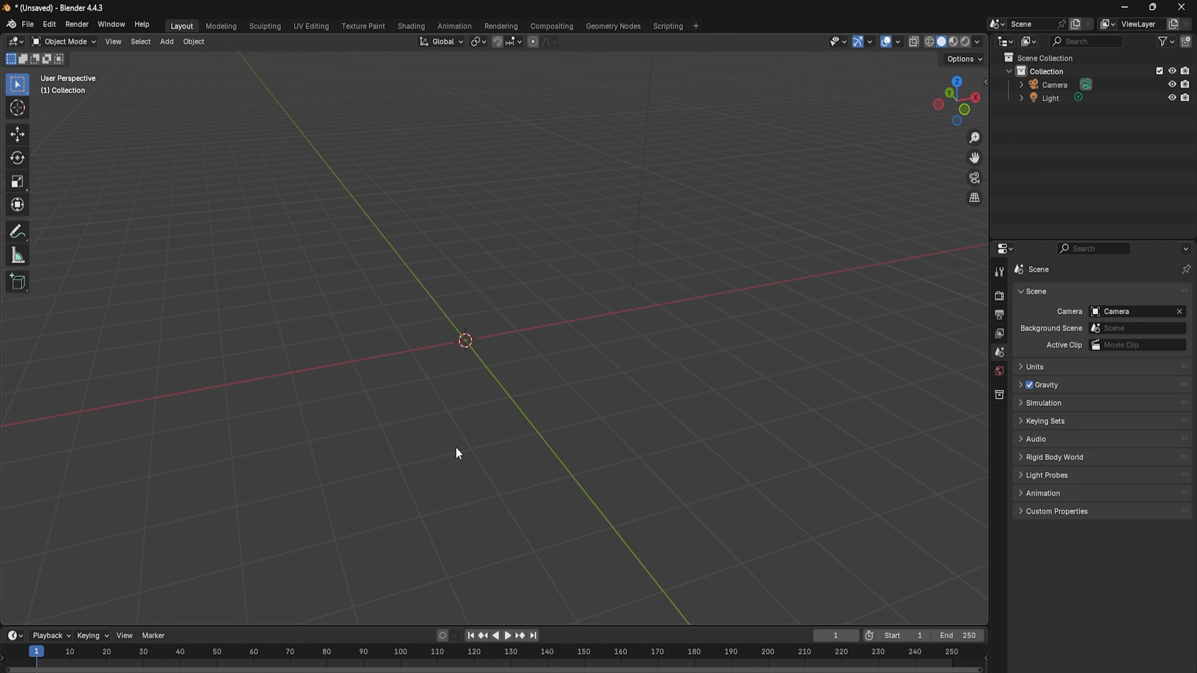
key("shift+a")
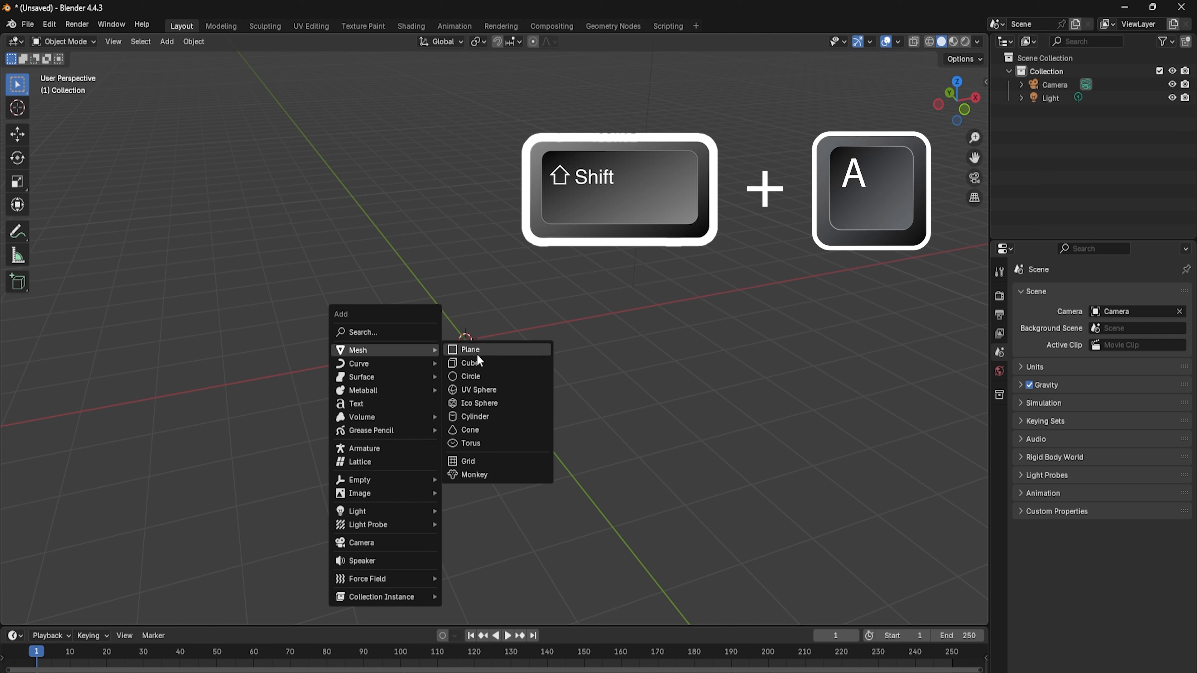
mouse_move(395, 348)
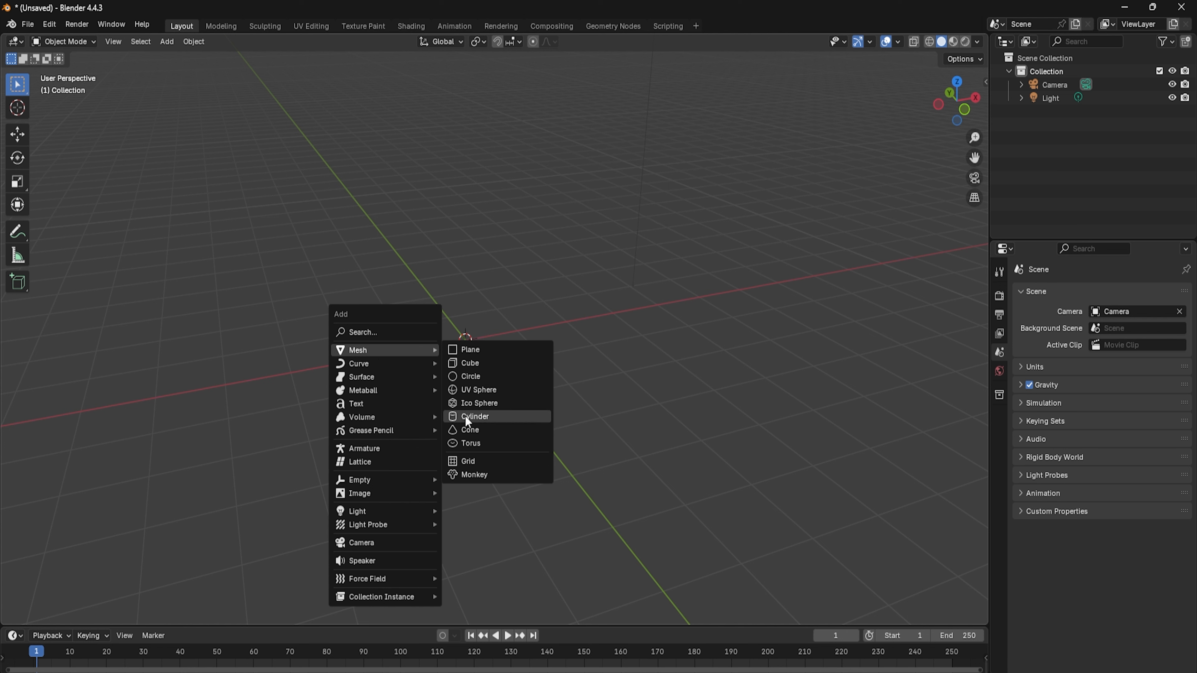
left_click(485, 424)
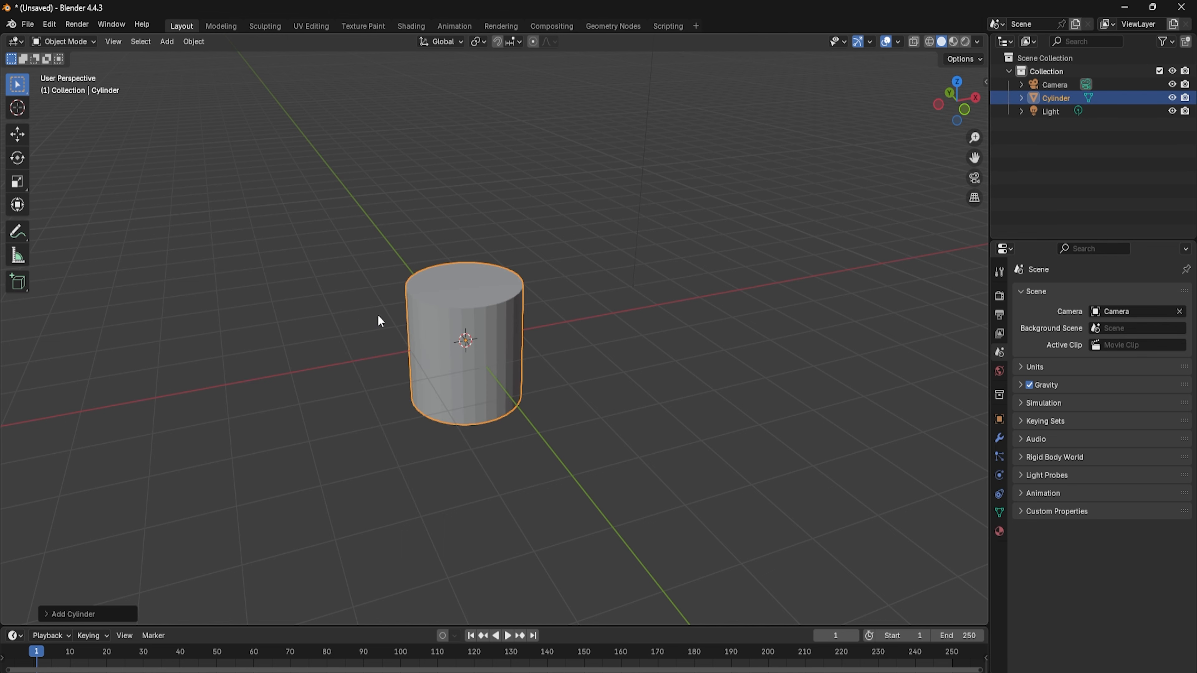
key("Delete")
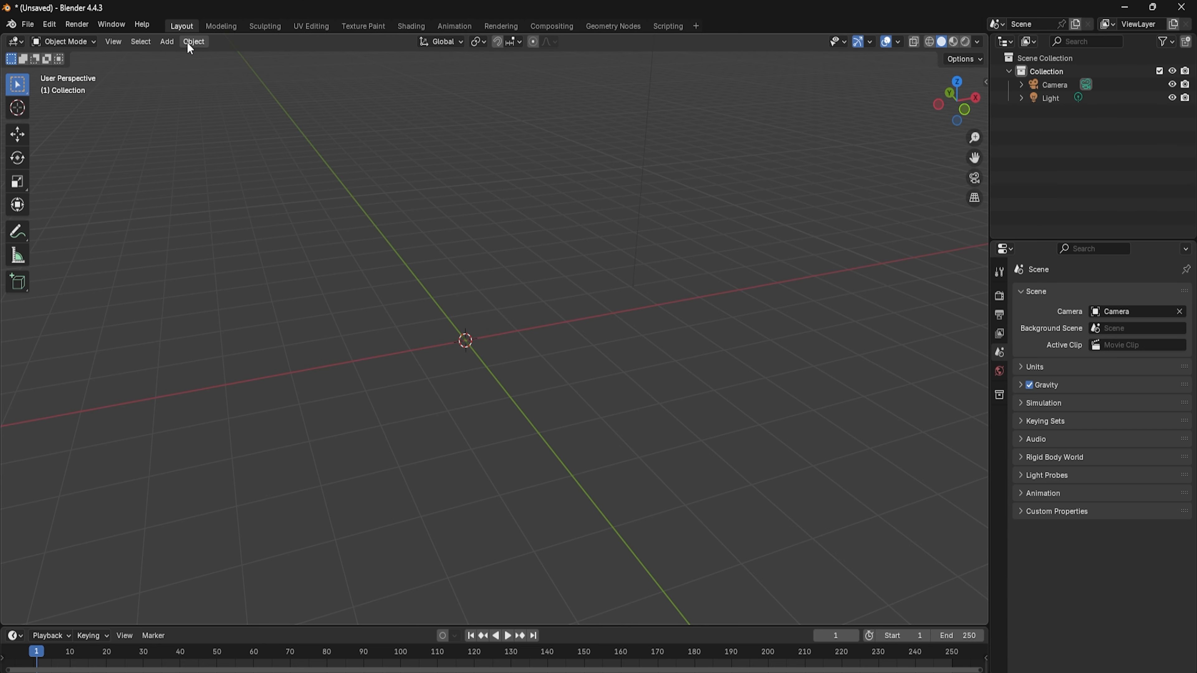
Add a cylinder mesh at the world origin
left_click(168, 44)
mouse_move(193, 56)
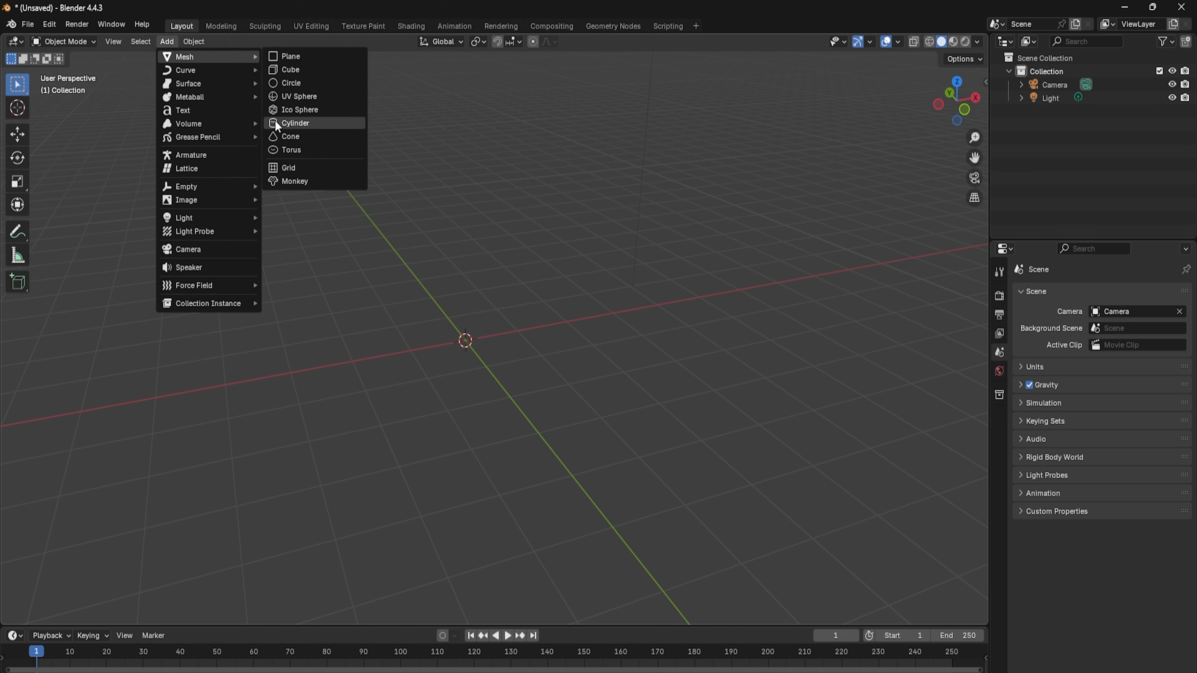
left_click(297, 125)
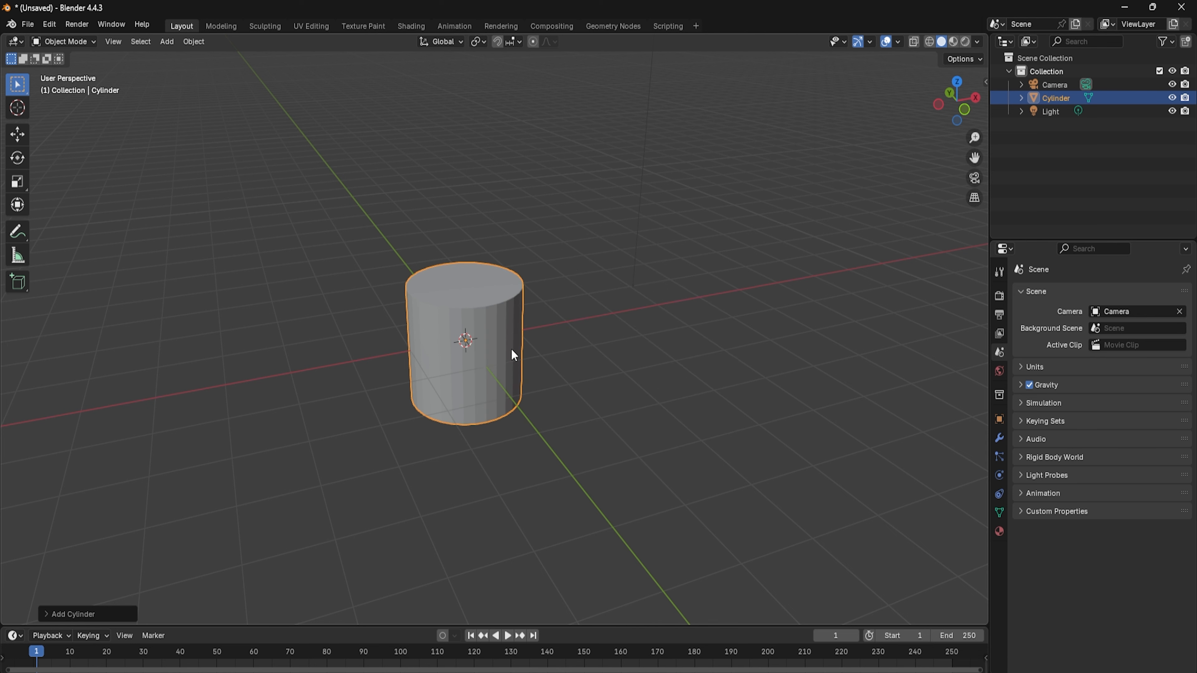
scroll(510, 349, "up", 2)
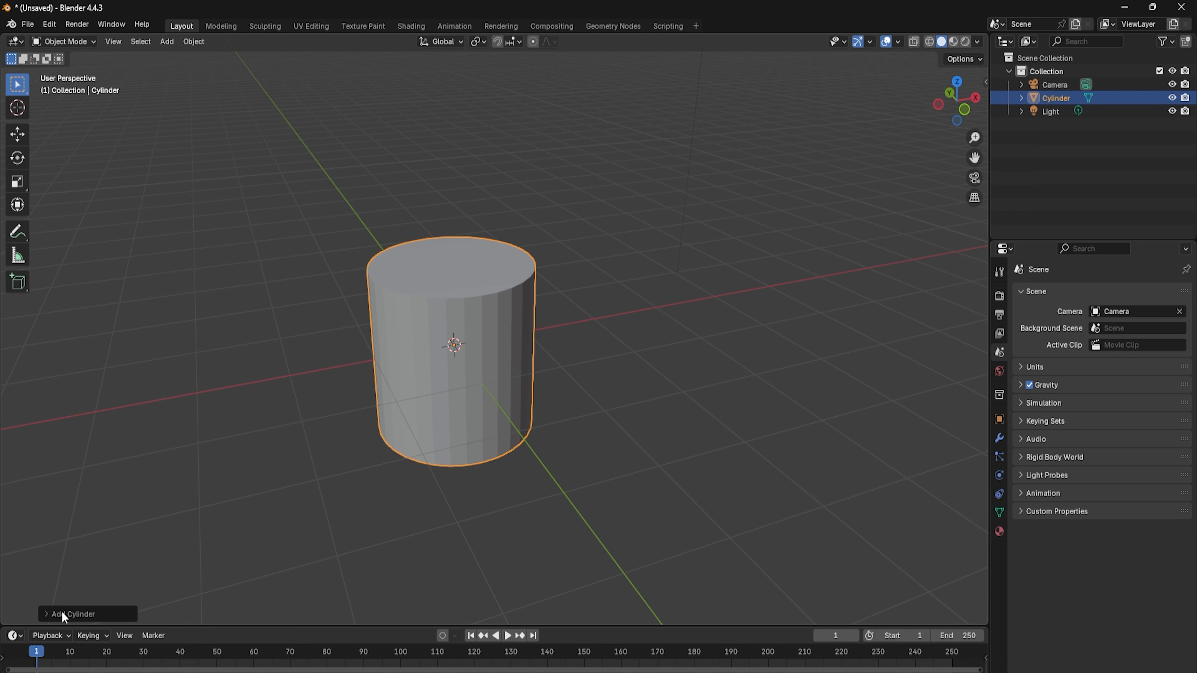
Set the new cylinder's vertex count to 100 in its creation settings
left_click(46, 614)
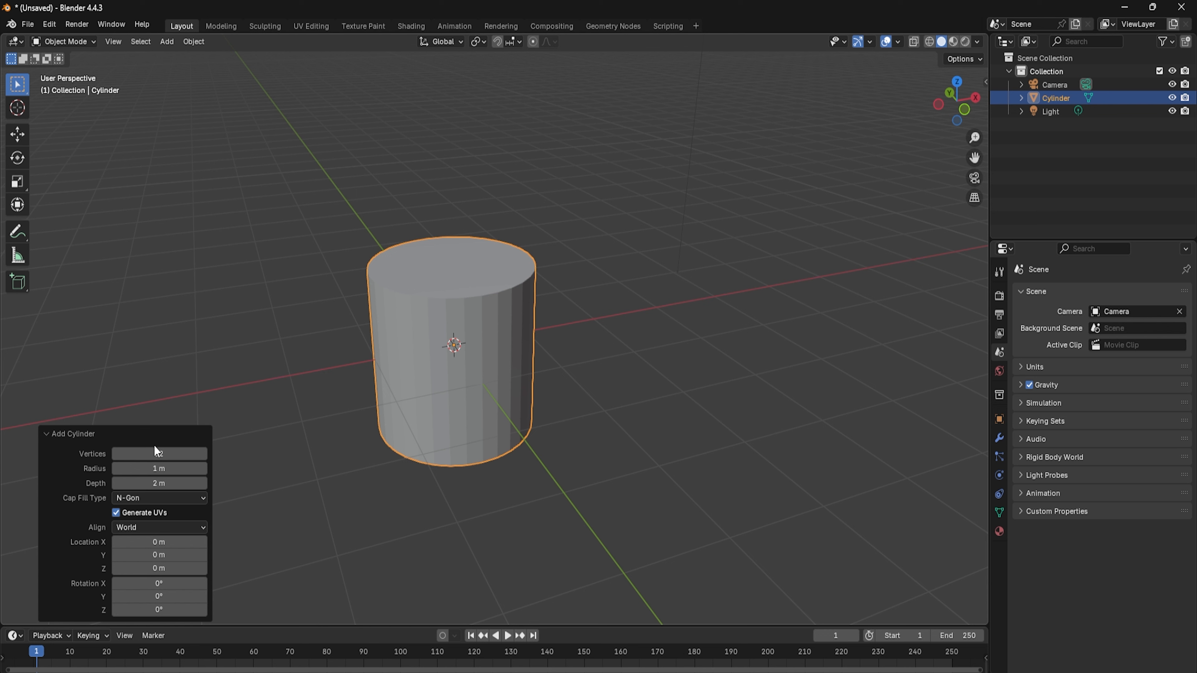
mouse_move(157, 452)
left_mouse_down()
mouse_move(187, 453)
mouse_move(141, 455)
mouse_move(160, 447)
left_mouse_up()
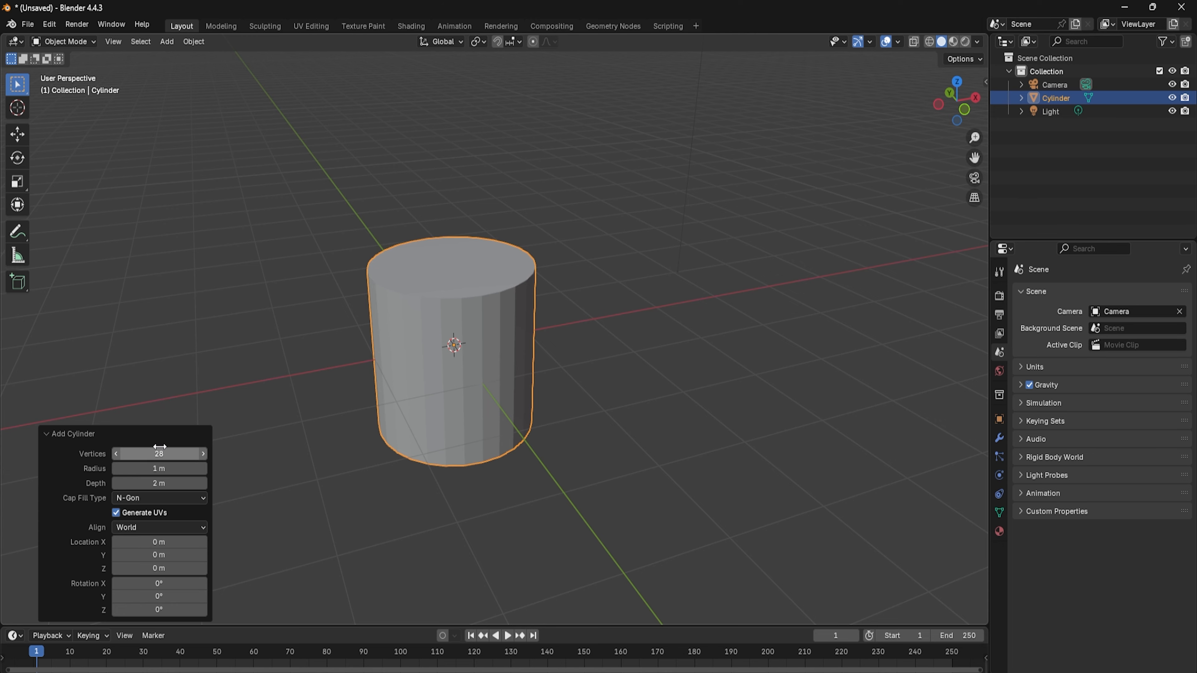
left_click(160, 447)
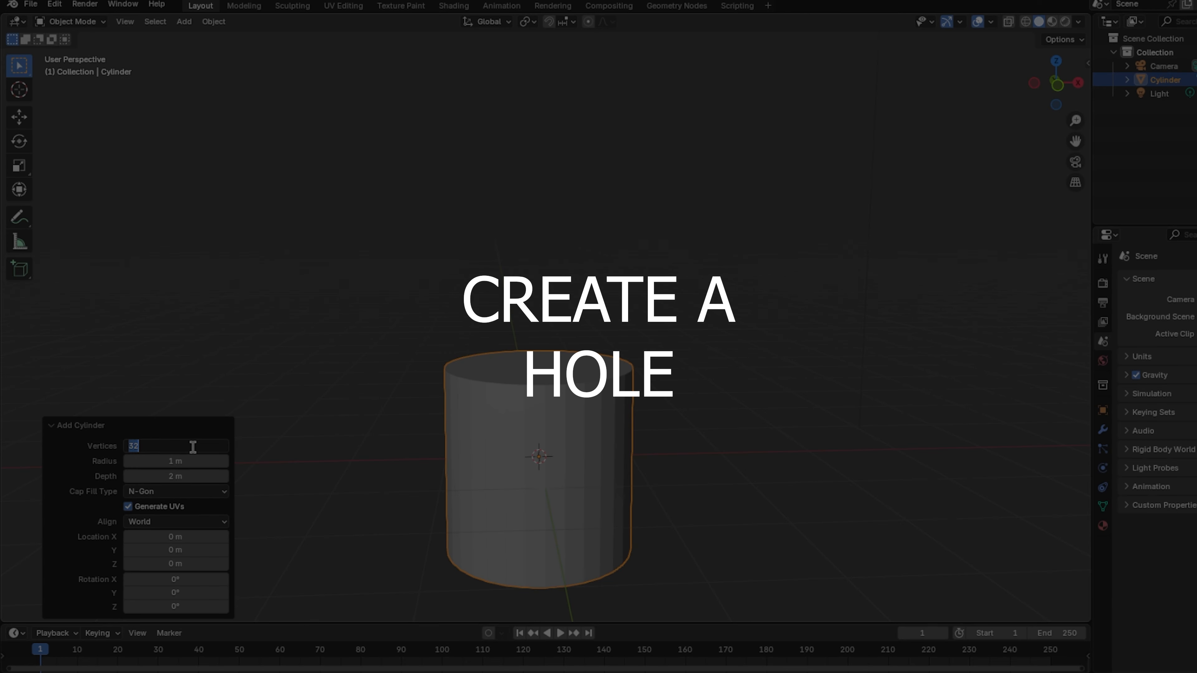
type("100")
key("Return")
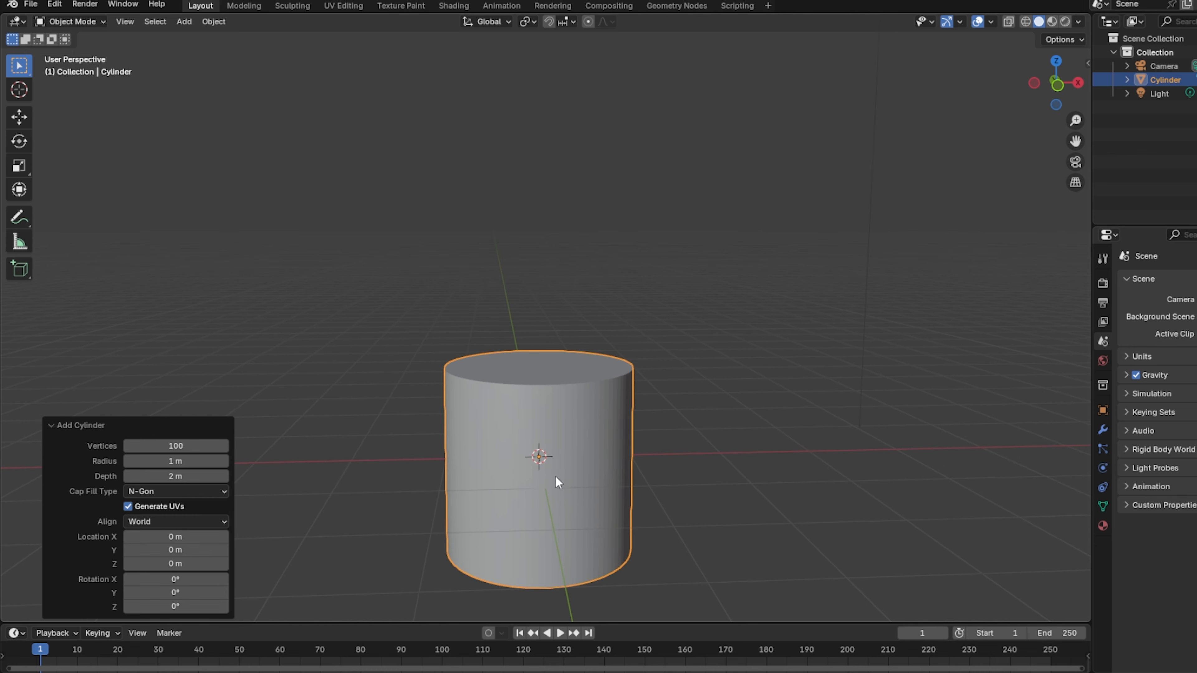
Move the cylinder up 1 m along the global Z axis, snapping to increments
middle_click_drag(565, 472, 561, 447, "shift")
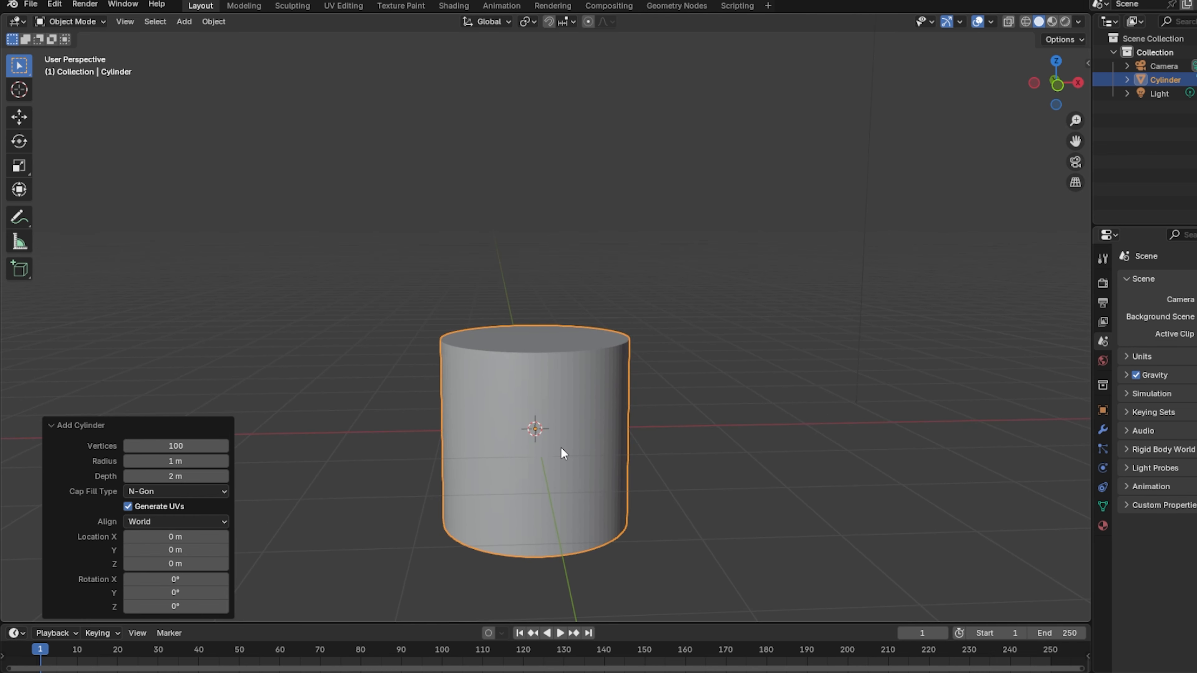
key("g")
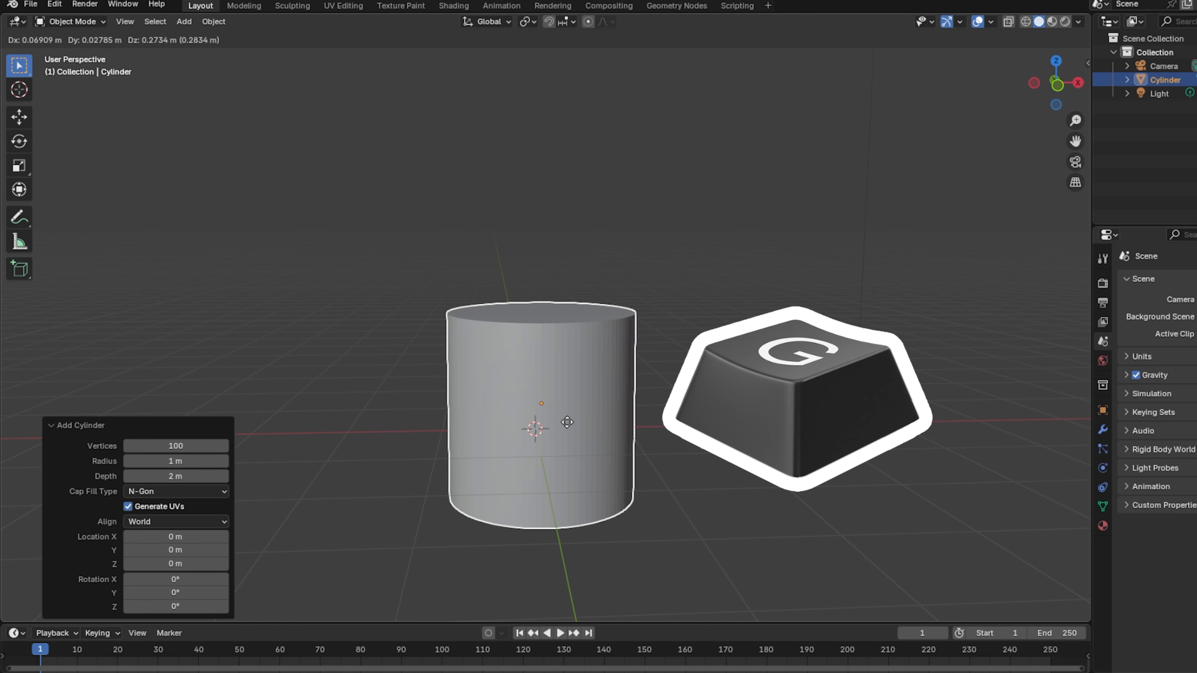
key("z")
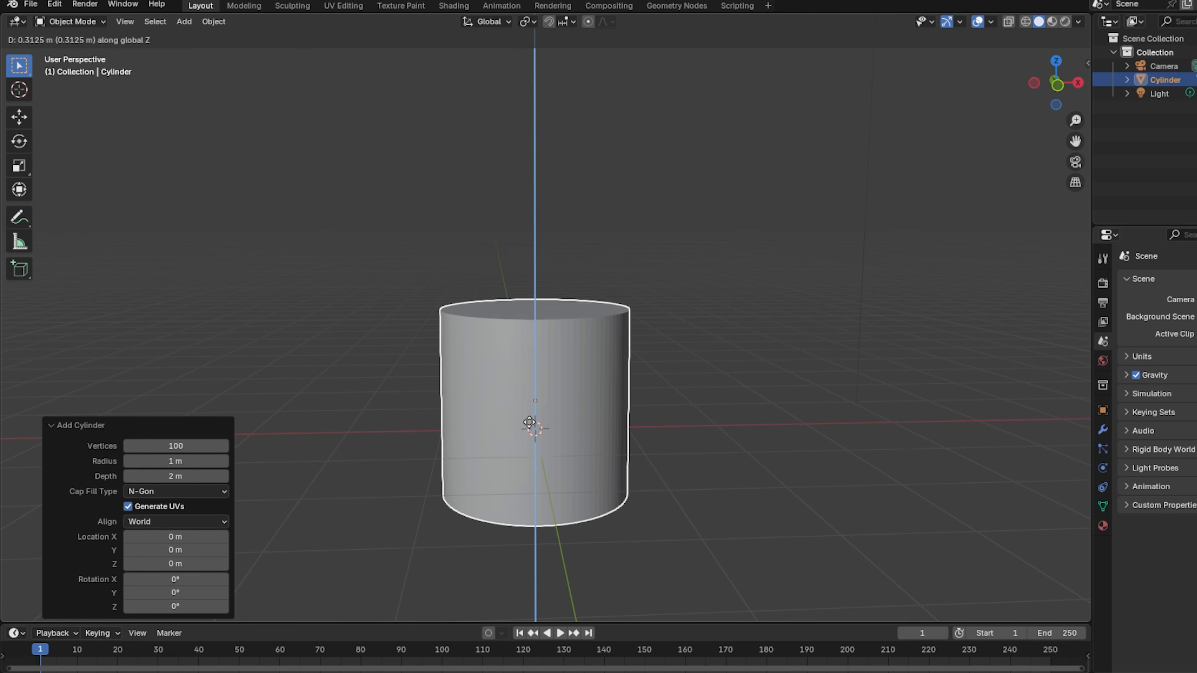
key("z")
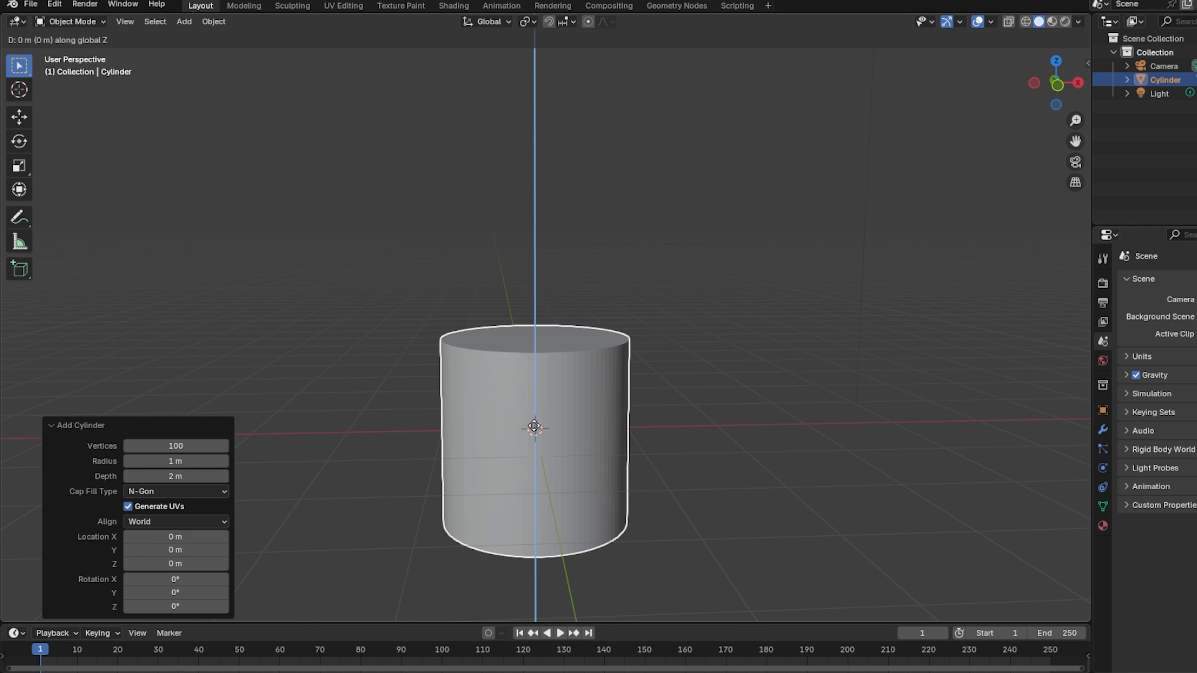
key("ctrl")
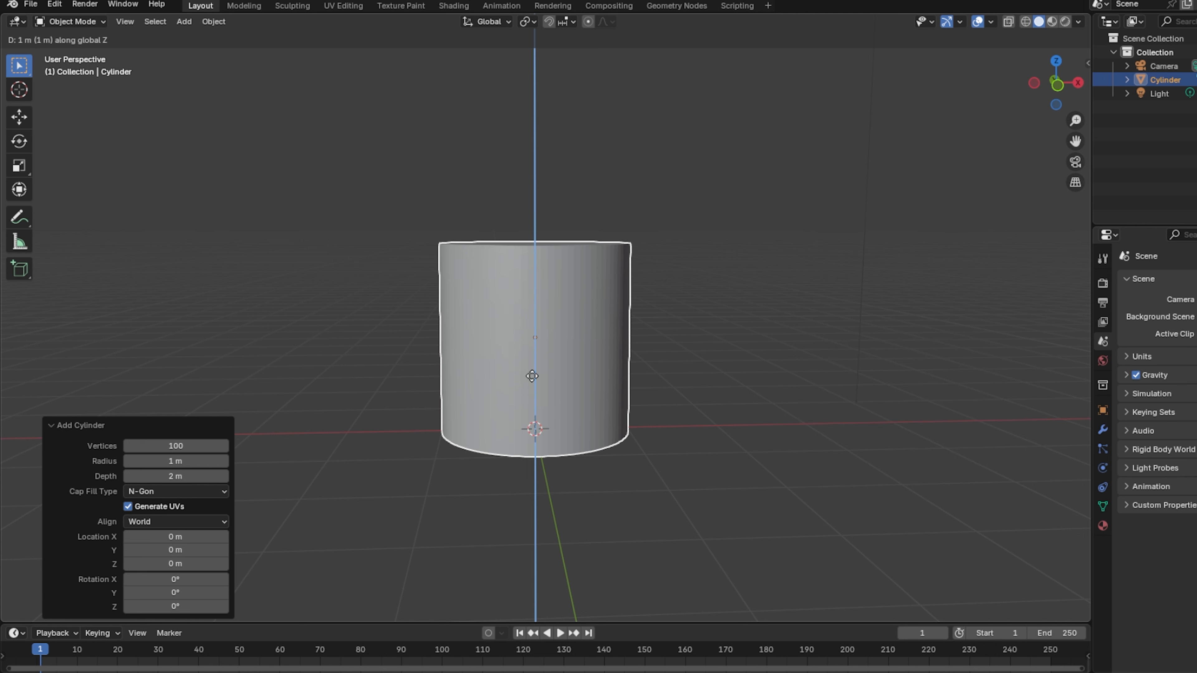
left_click(531, 370)
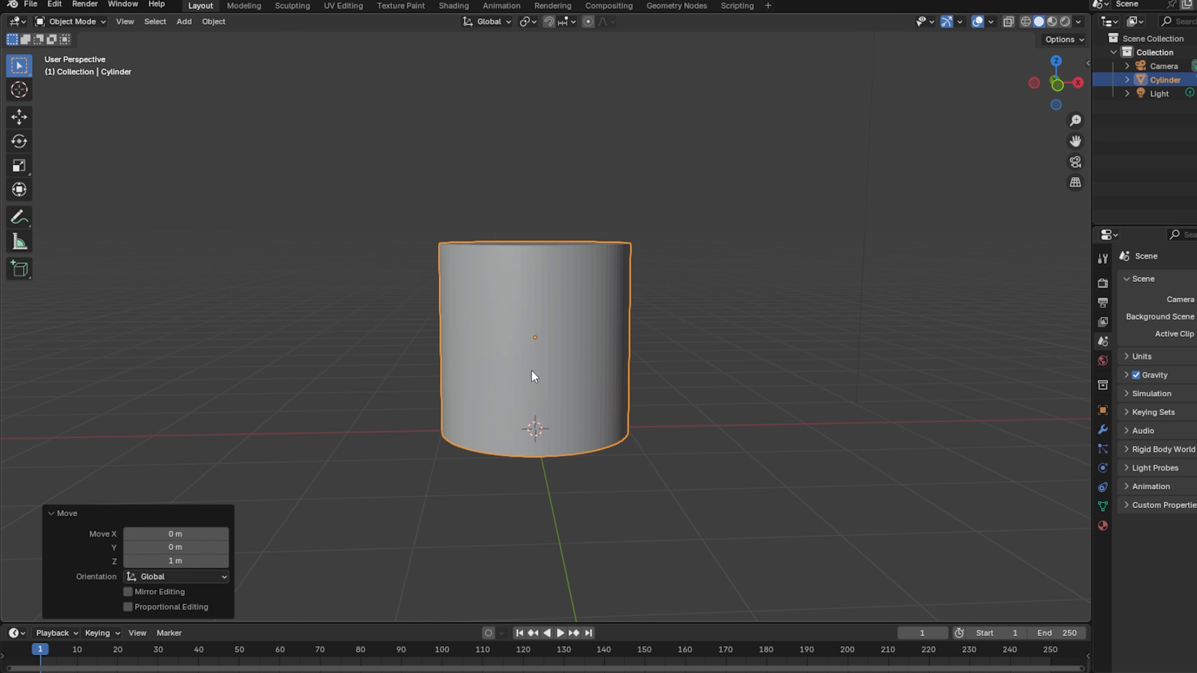
Switch the cylinder from Object Mode to Edit Mode
scroll(531, 371, "up", 1)
middle_click_drag(553, 359, 538, 421)
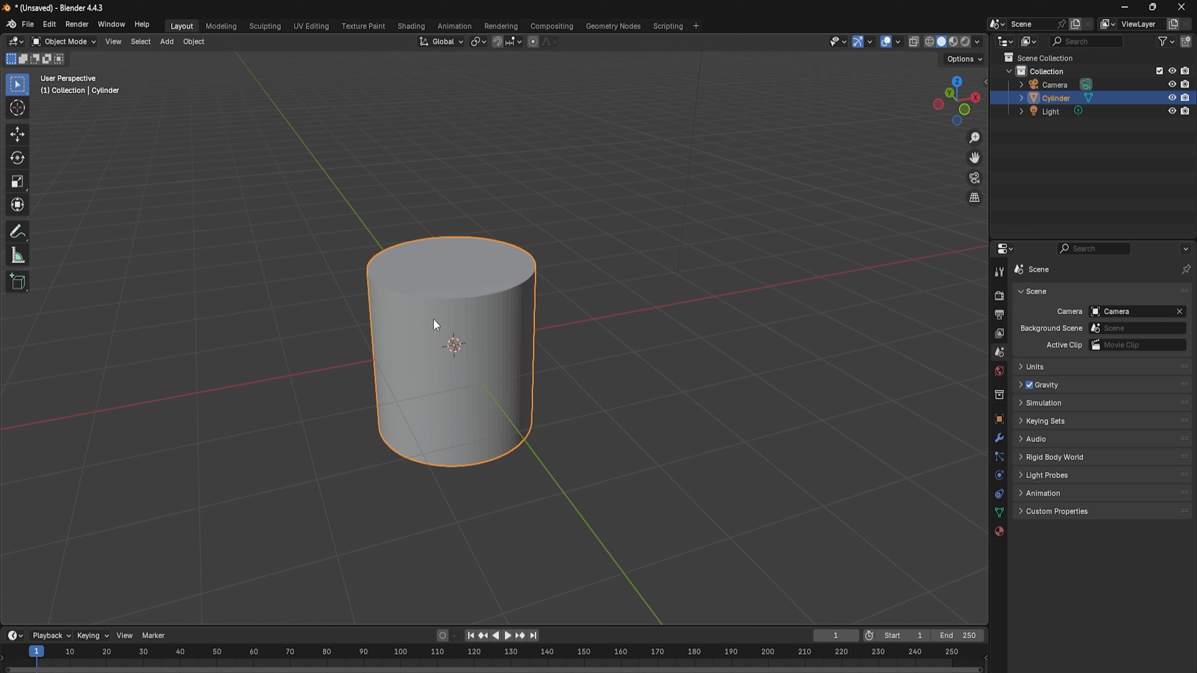
key("Tab")
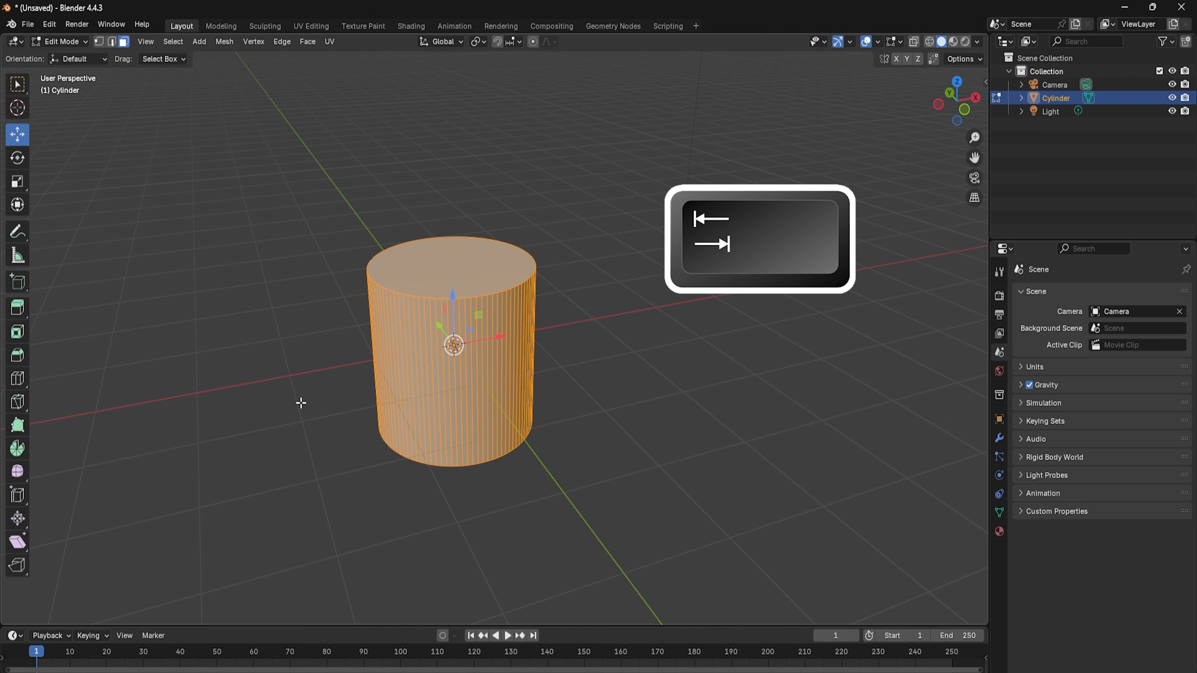
key("Tab")
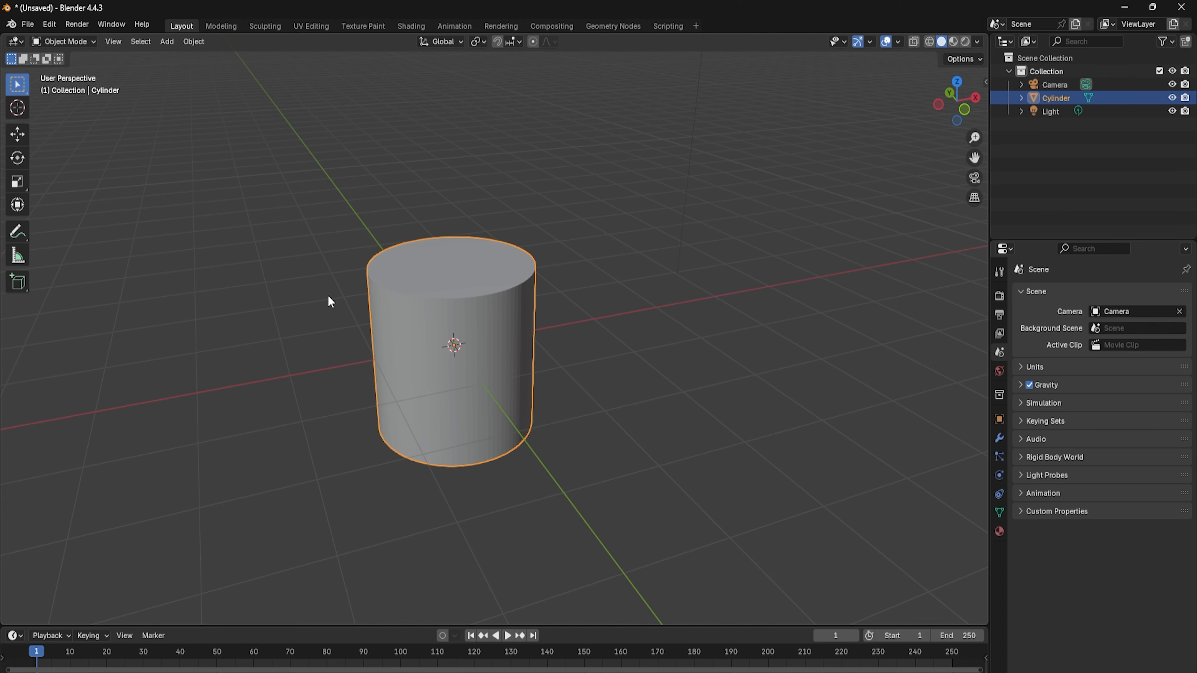
left_click(82, 41)
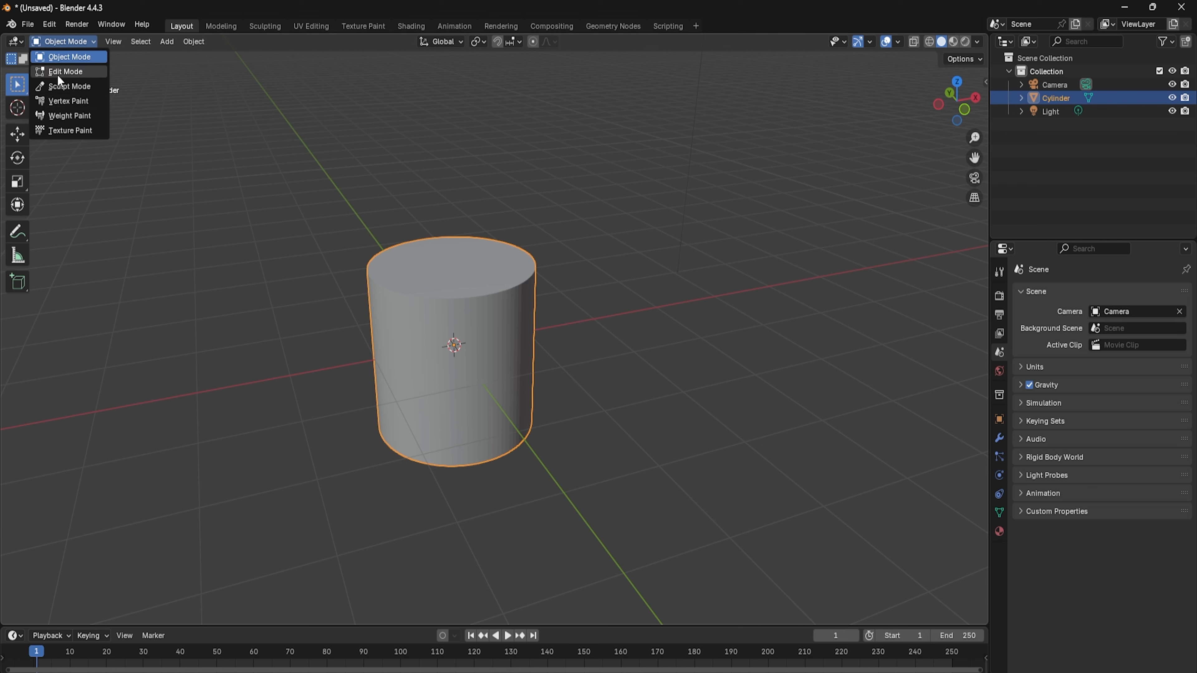
left_click(83, 75)
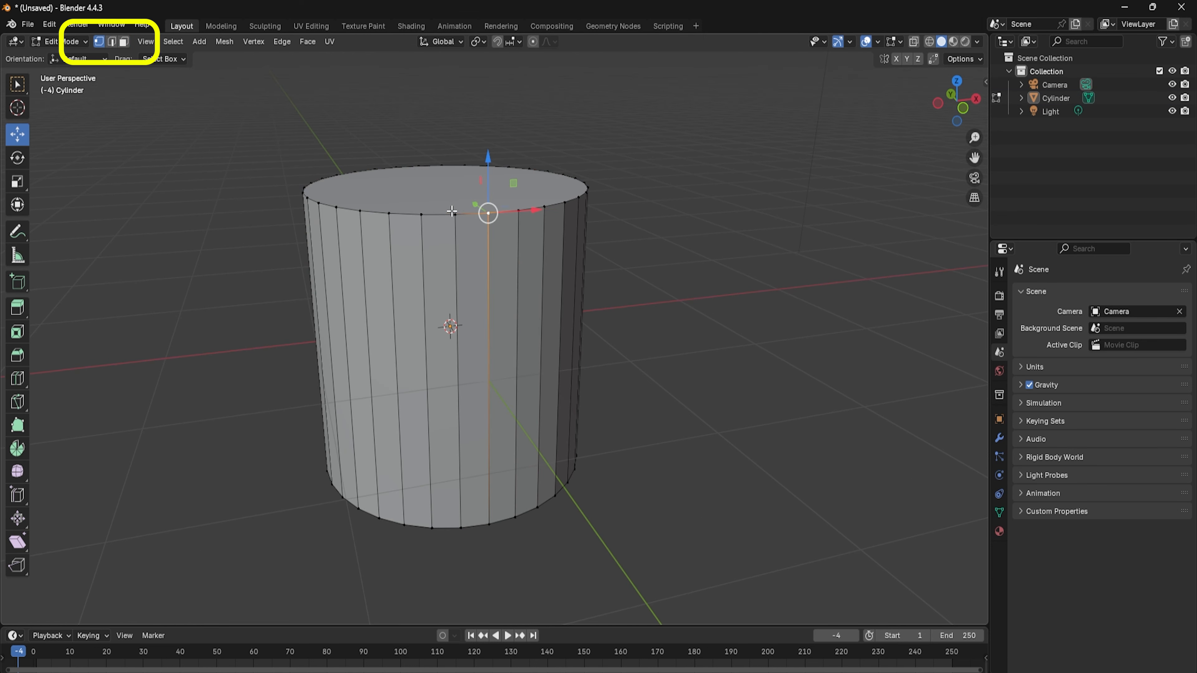
Select several vertices on the cylinder's upper rim plus one on its lower rim, using vertex selection
left_click(452, 212)
left_click(386, 211, "shift")
left_click(338, 208, "shift")
left_click(308, 203, "shift")
left_click(362, 508, "shift")
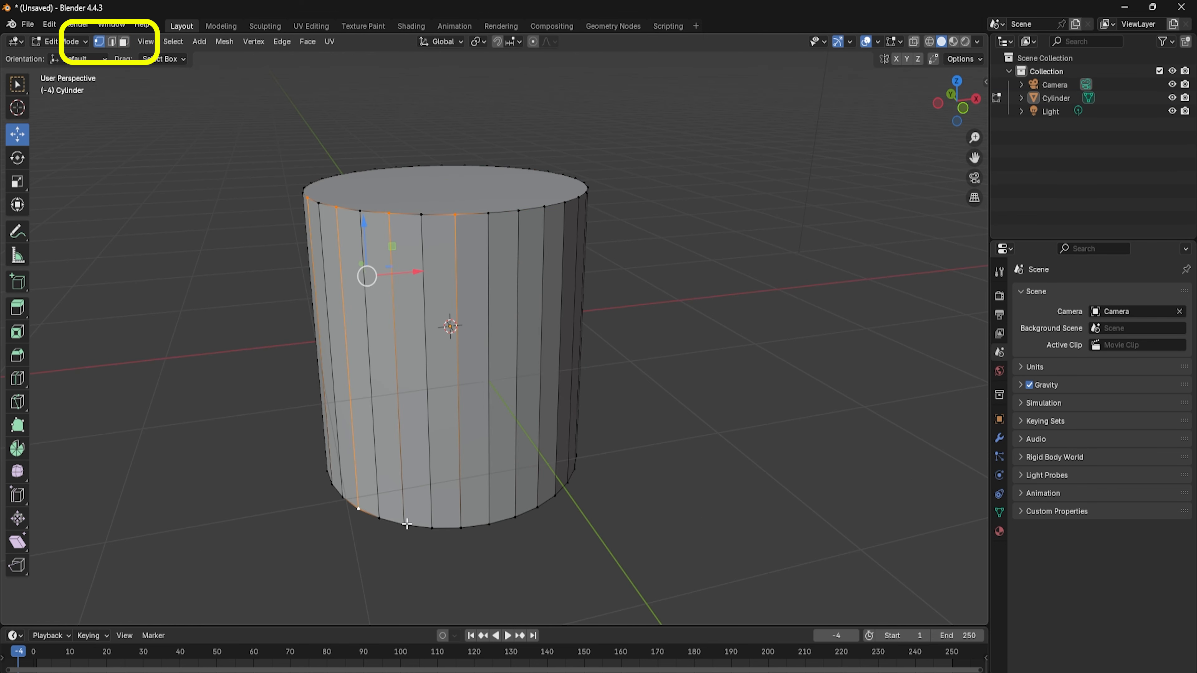
left_click(637, 404)
Select single edges on the cylinder's upper rim and side one after another, using edge selection
left_click(379, 212)
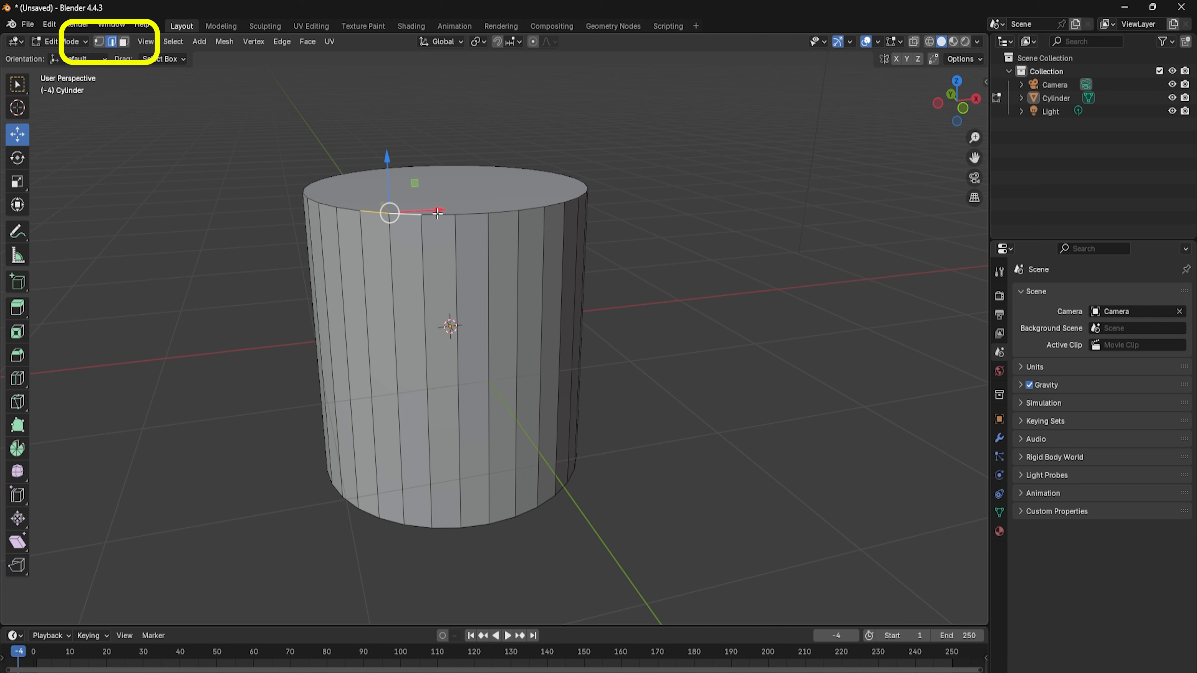
left_click(456, 368)
left_click(514, 368)
left_click(324, 206)
left_click(497, 213)
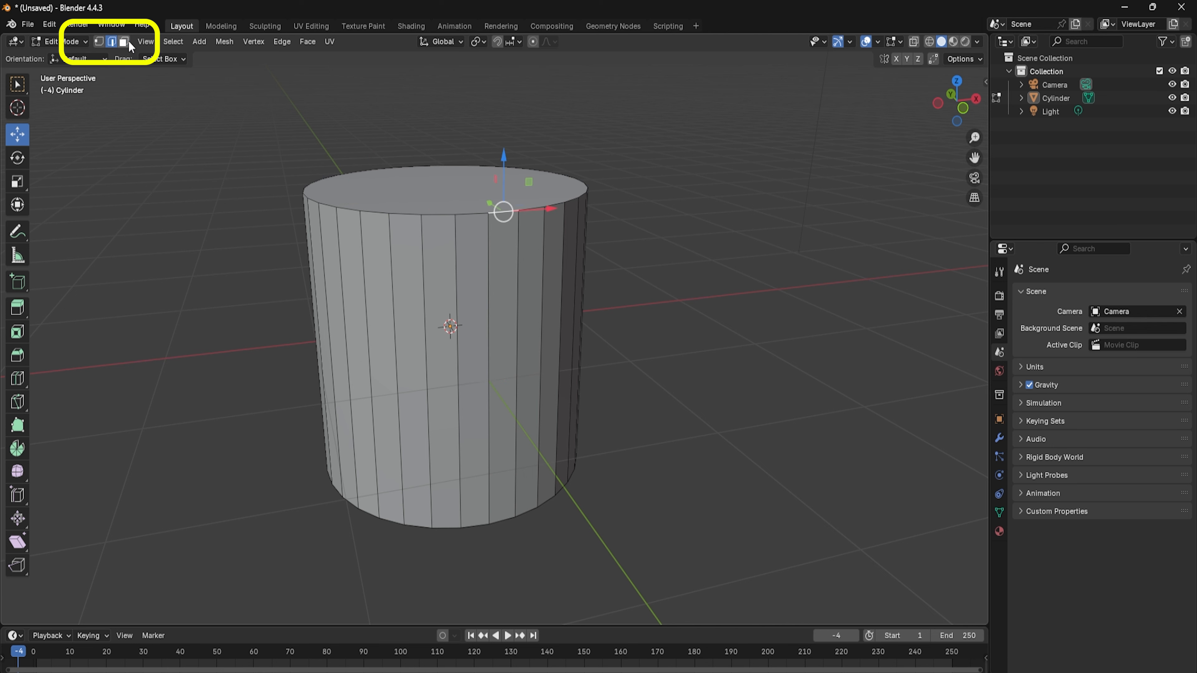
Change to face selection and select various side faces and the top face of the cylinder
left_click(125, 42)
left_click(409, 259)
left_click(504, 259, "shift")
left_click(531, 260, "shift")
left_click(553, 261, "shift")
left_click(352, 240, "shift")
left_click(398, 203, "shift")
left_click(453, 304)
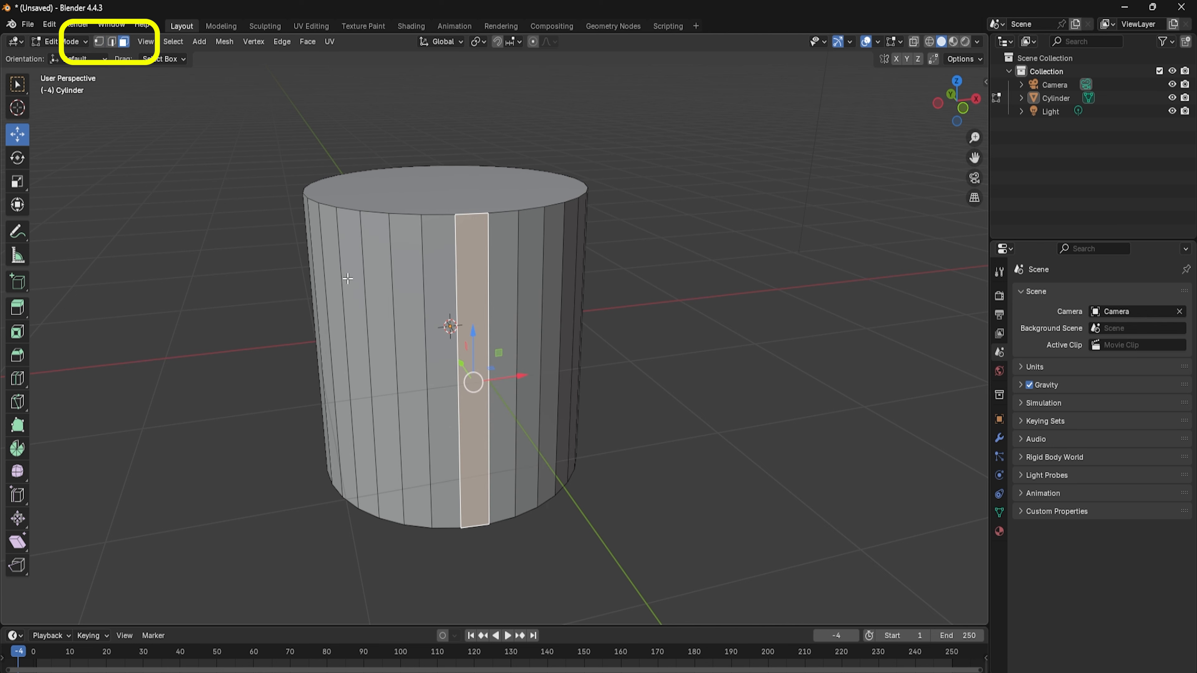
left_click(351, 274)
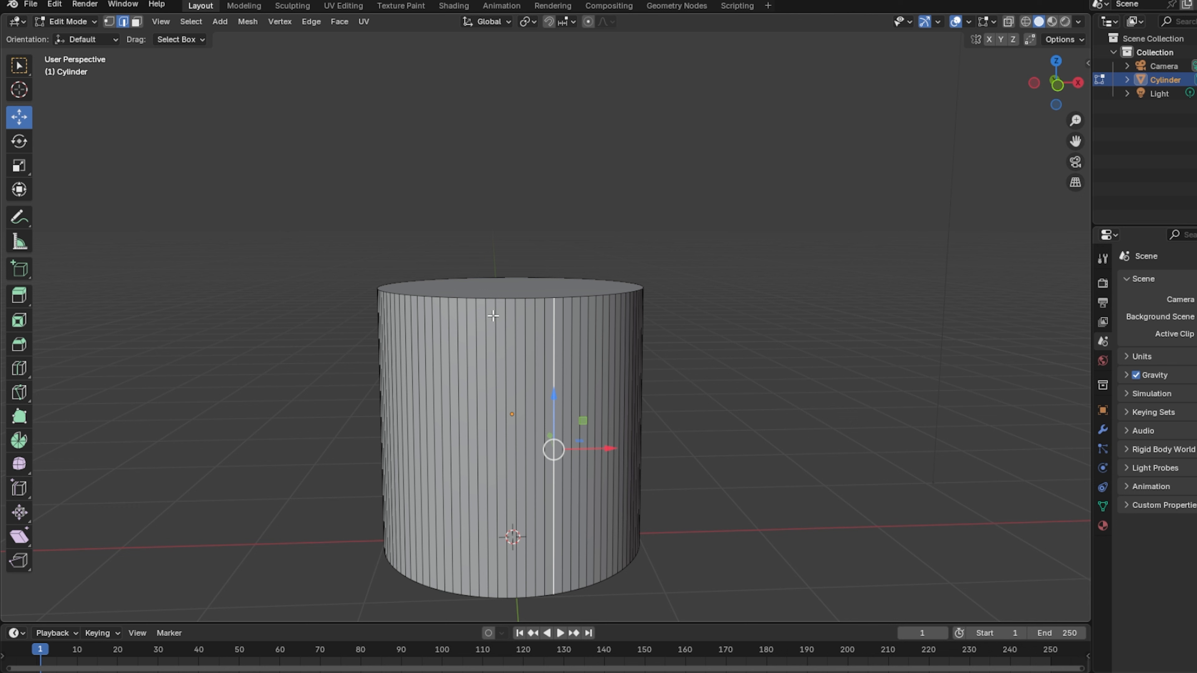
Select individual edges on the side and upper rim of the 100-vertex cylinder
left_click(485, 302)
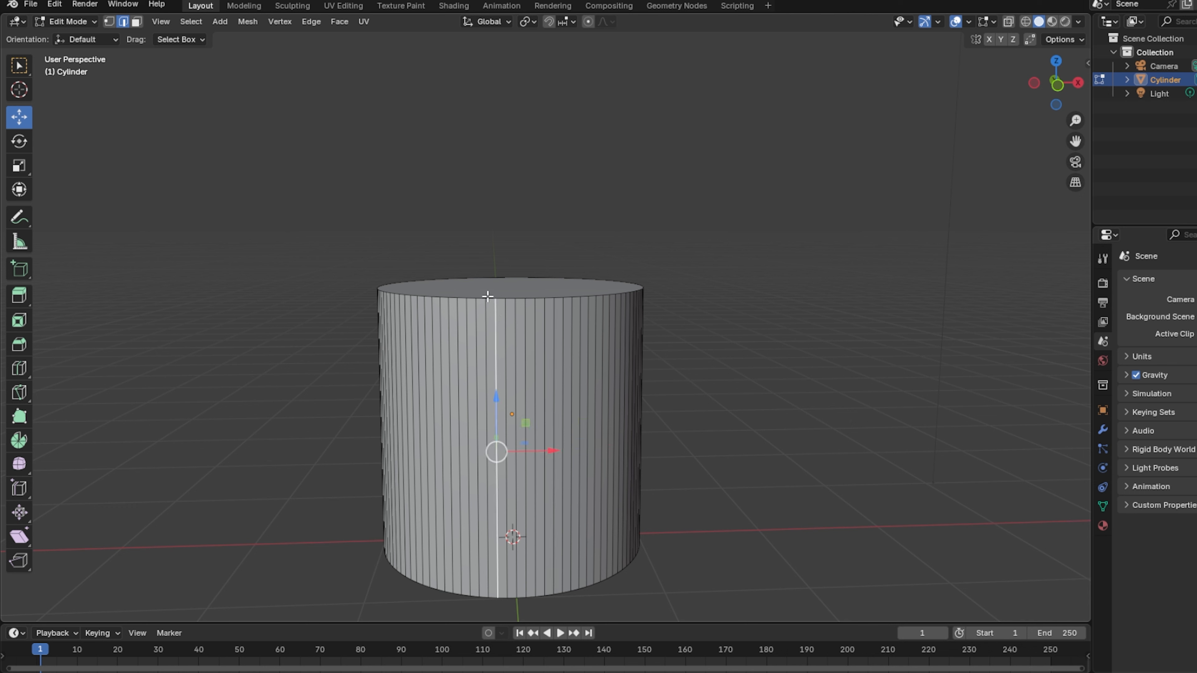
left_click(488, 299)
left_click(577, 299)
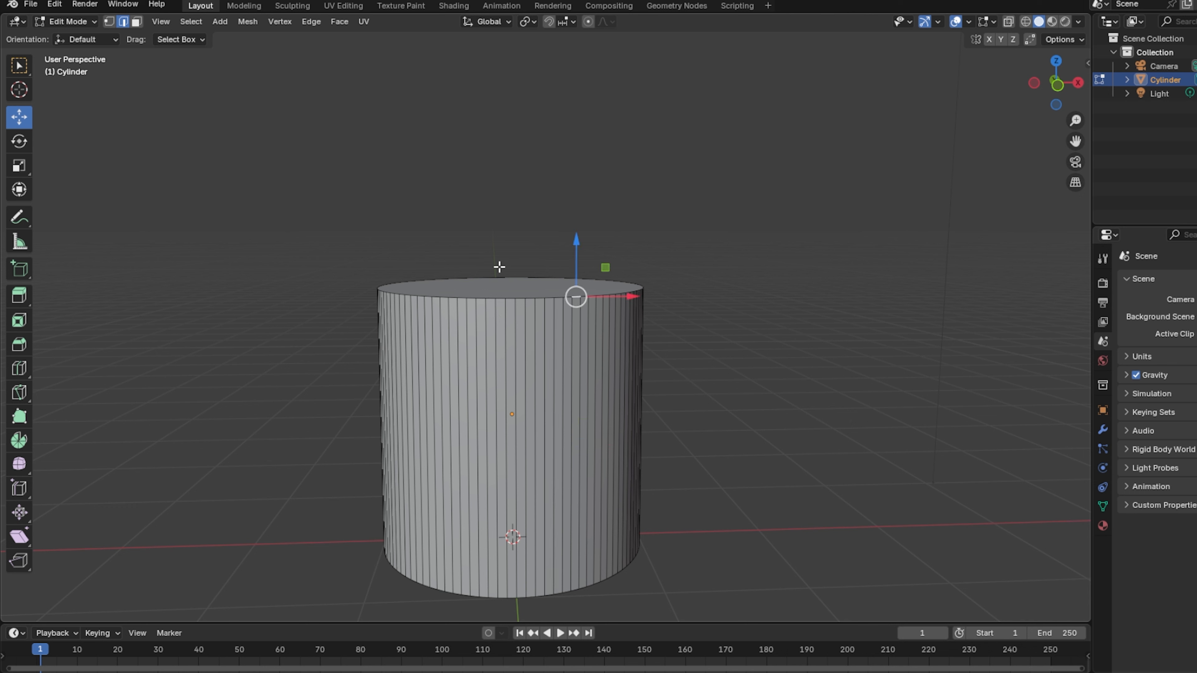
Switch to face selection and delete the cylinder's top face
left_click(137, 21)
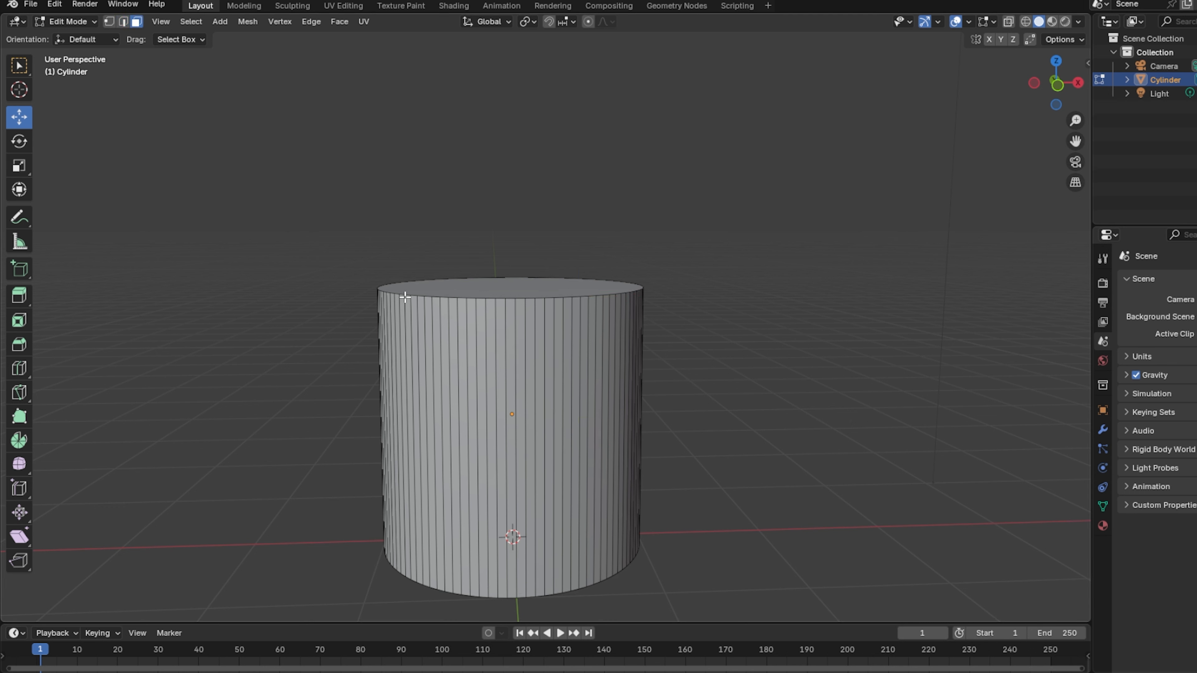
left_click(495, 289)
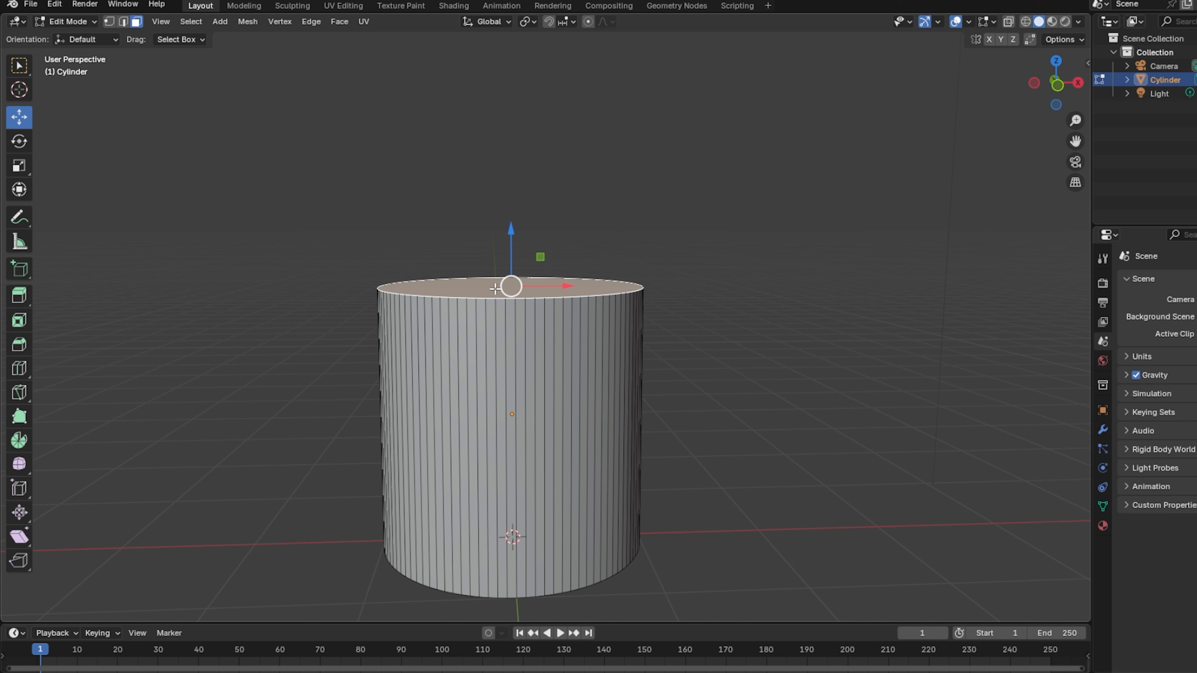
key("x")
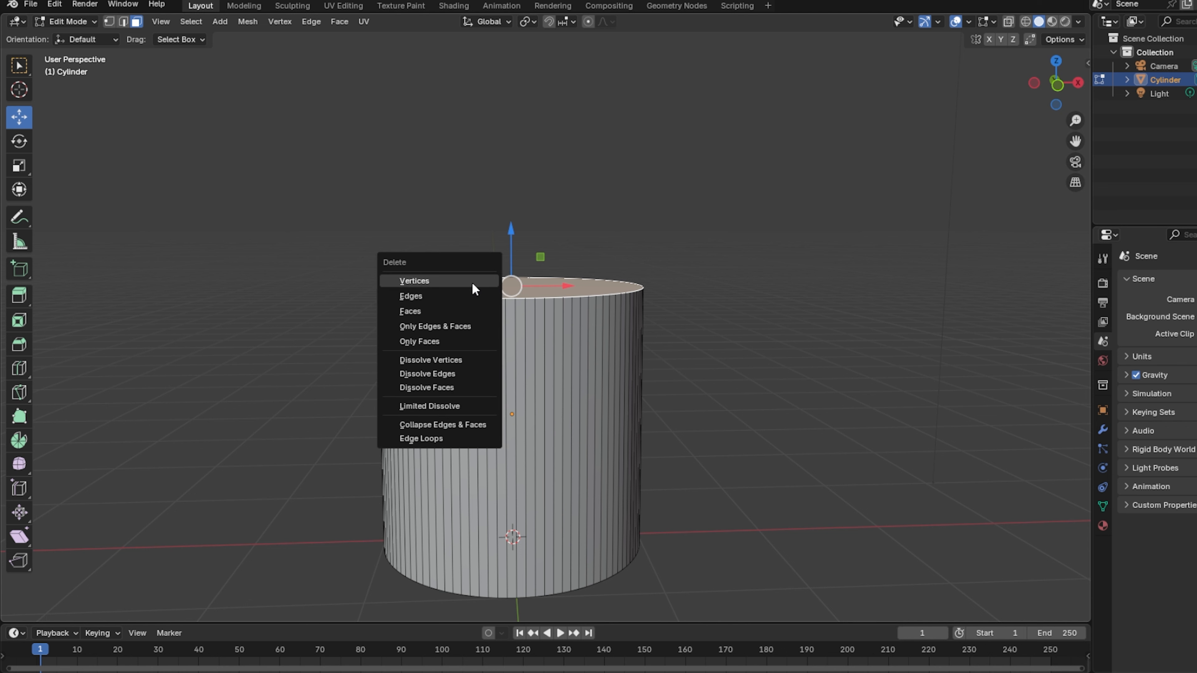
left_click(427, 312)
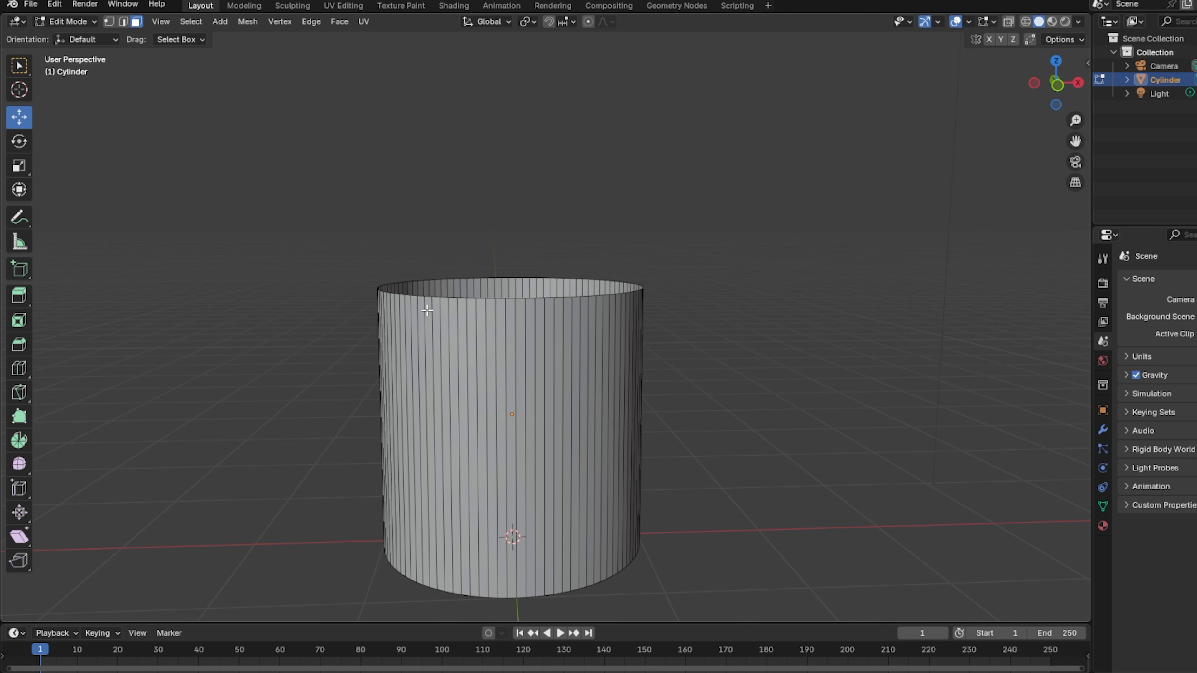
Undo the face deletion and remove the top face again with Delete Faces
key("ctrl+z")
right_click(426, 283)
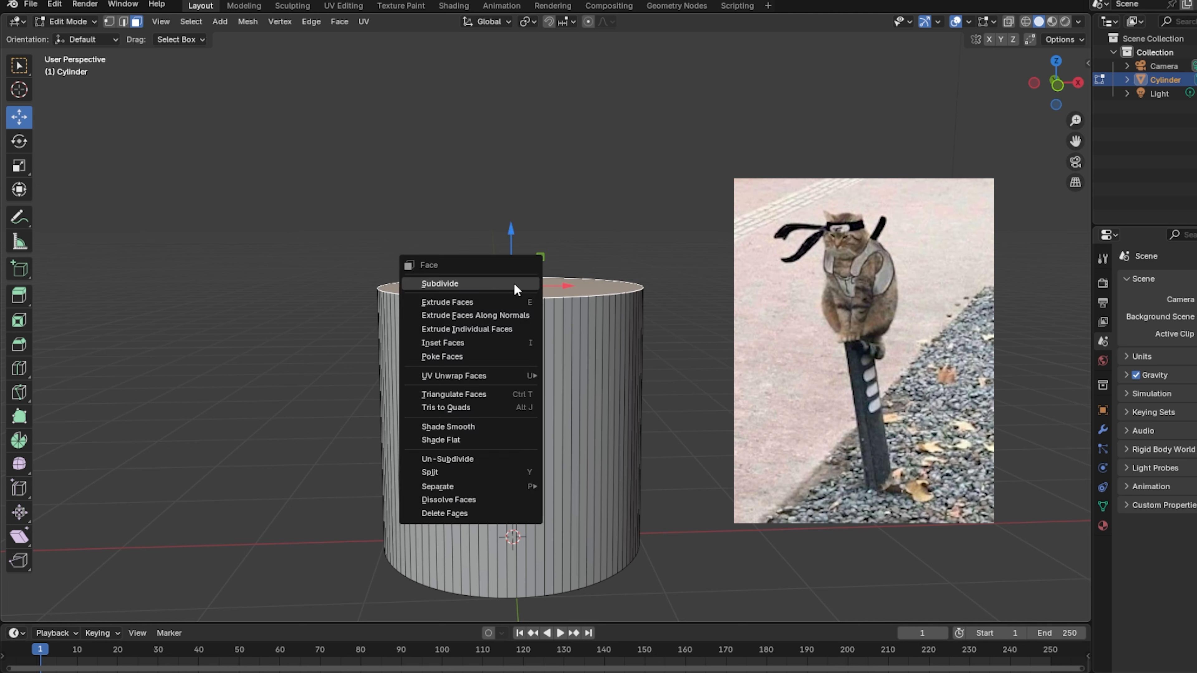
left_click(468, 513)
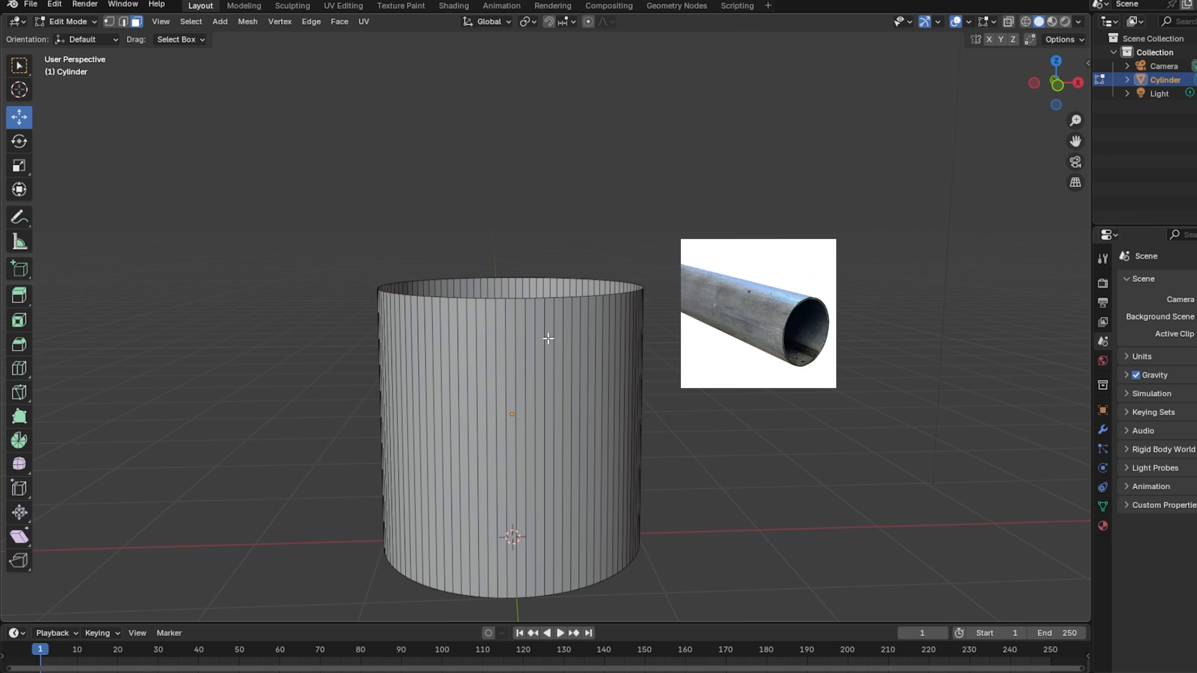
Switch to edge selection and select the entire edge loop around the cylinder's open upper rim
middle_click_drag(551, 270, 517, 258)
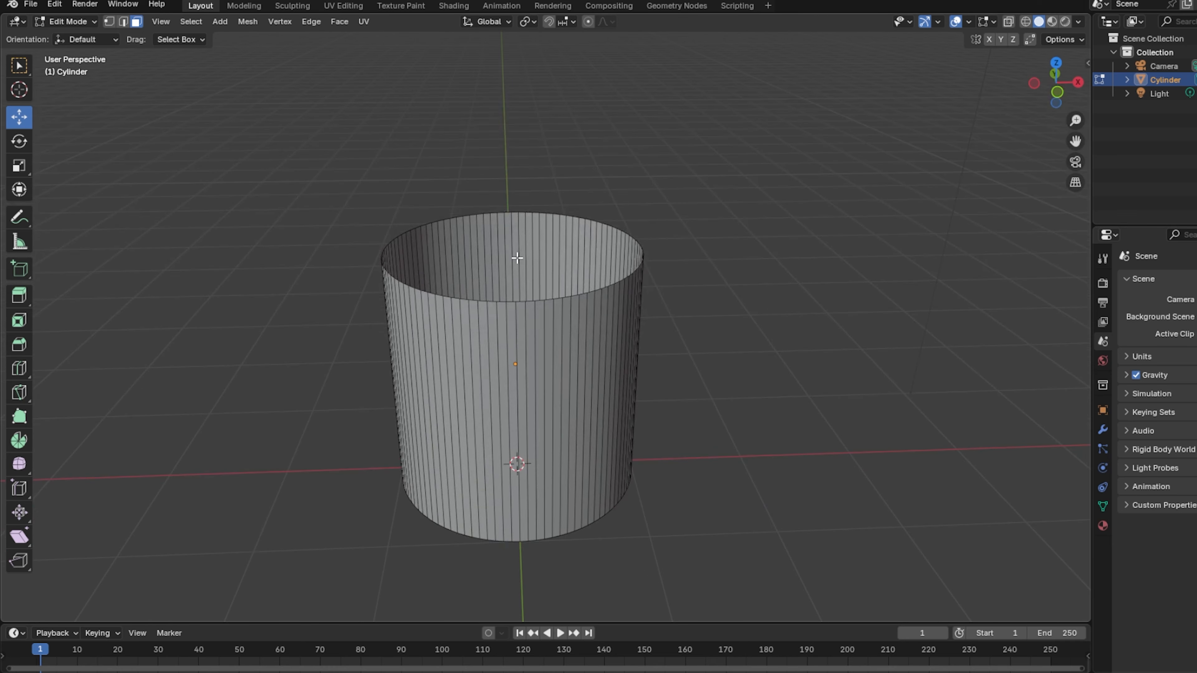
scroll(517, 258, "up", 4)
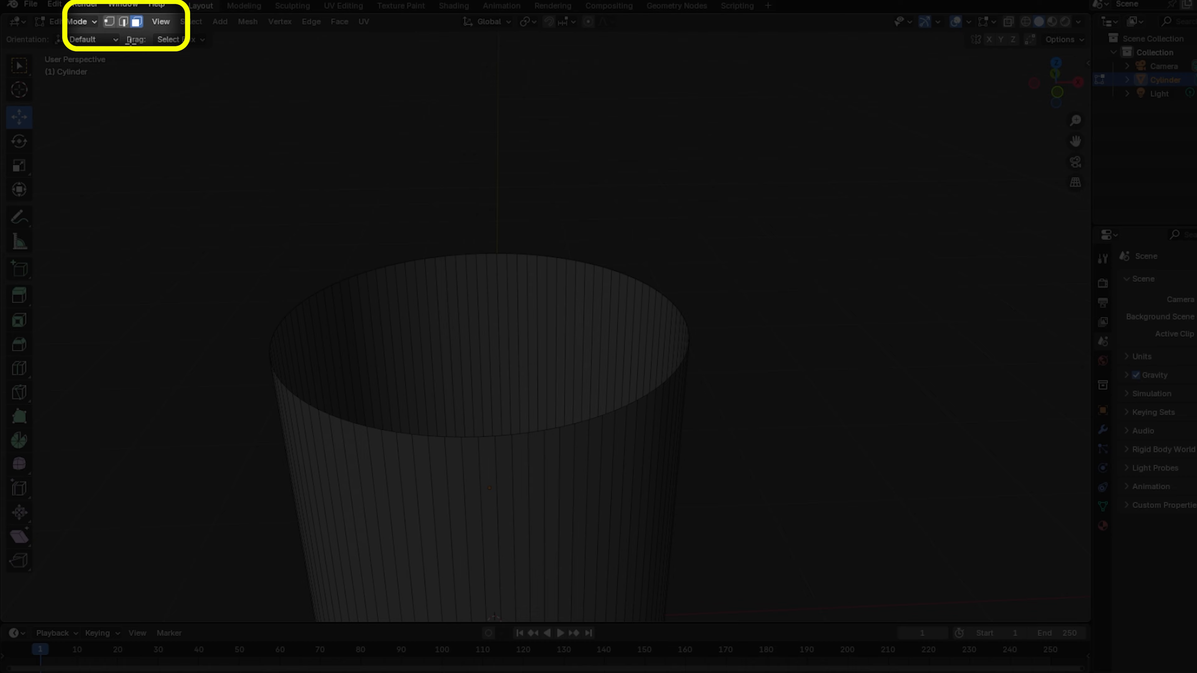
left_click(123, 22)
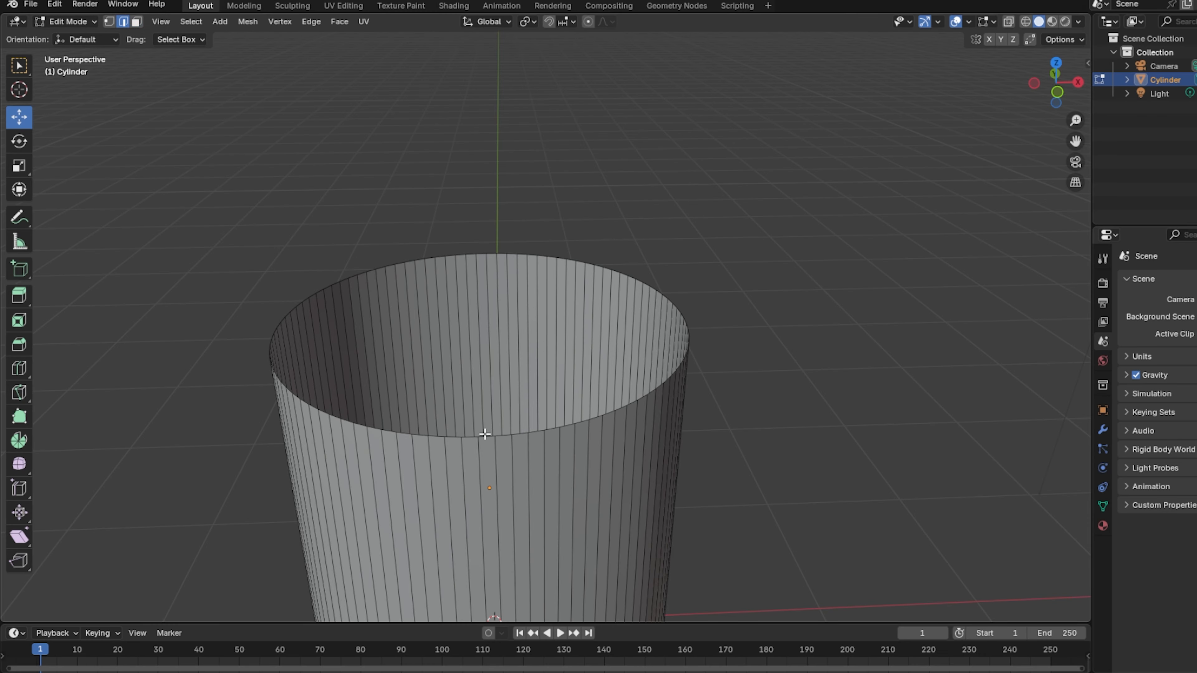
left_click(484, 433)
left_click(486, 435, "alt")
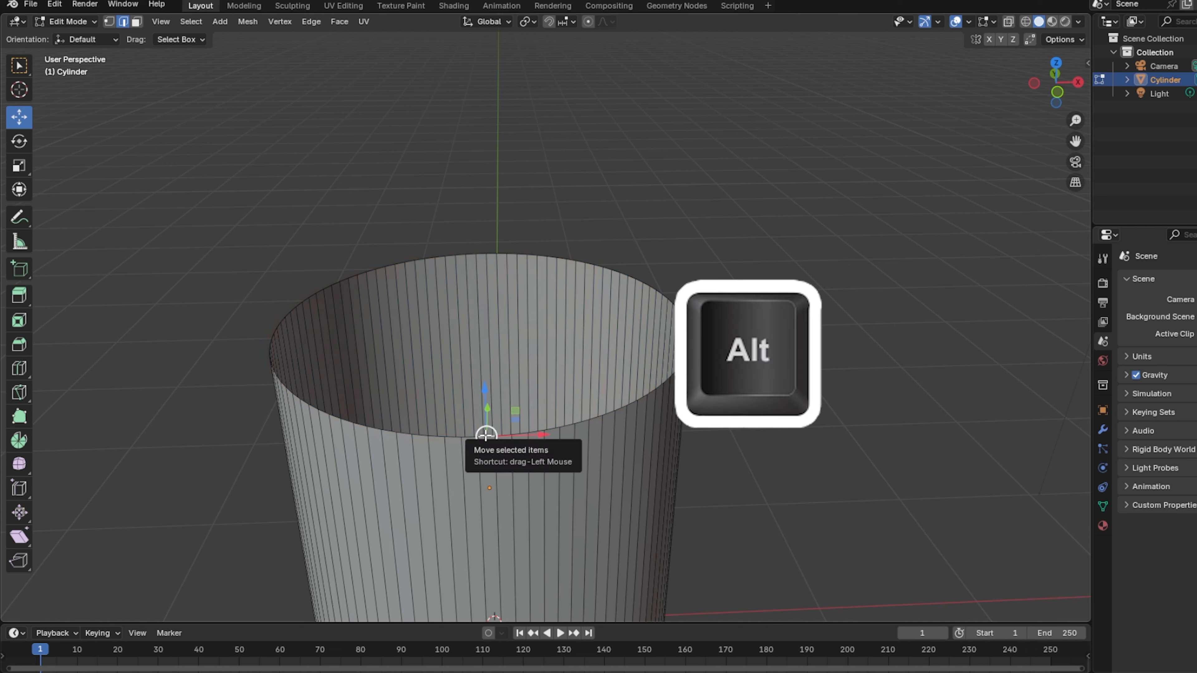
left_click(567, 427, "alt")
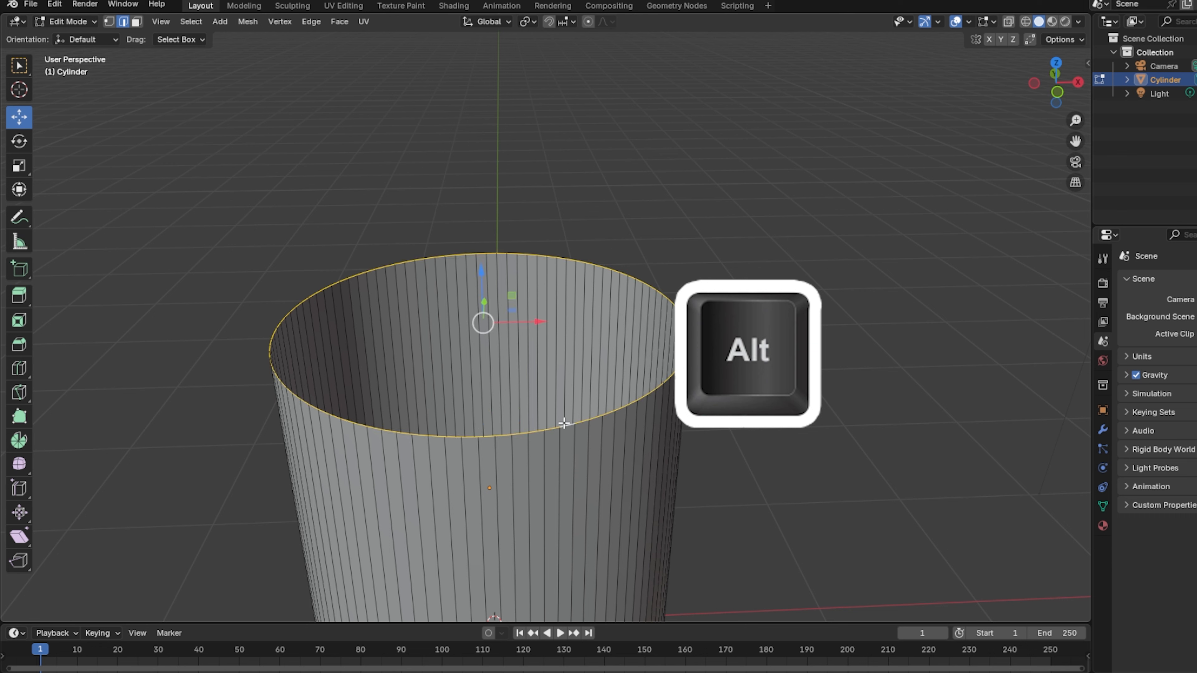
In top view, extrude the upper rim loop and scale it inward to 0.8, snapping to increments
left_click(1057, 63)
scroll(570, 387, "down", 1)
scroll(570, 386, "up", 2)
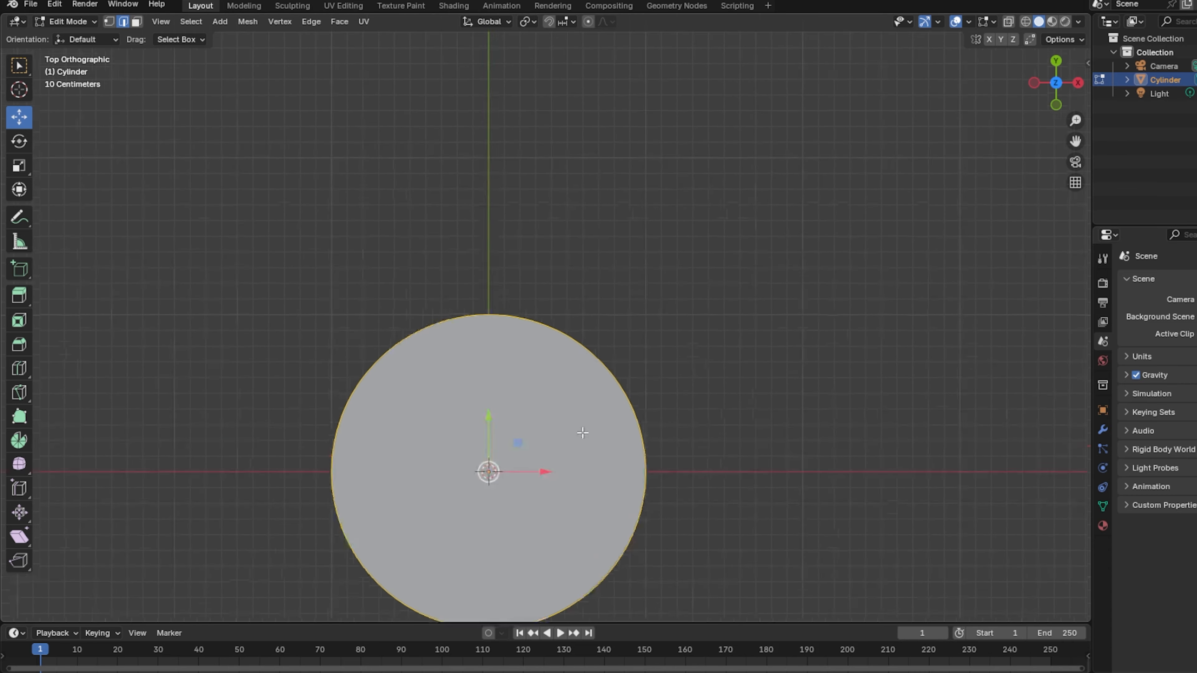
middle_click_drag(575, 503, 576, 465)
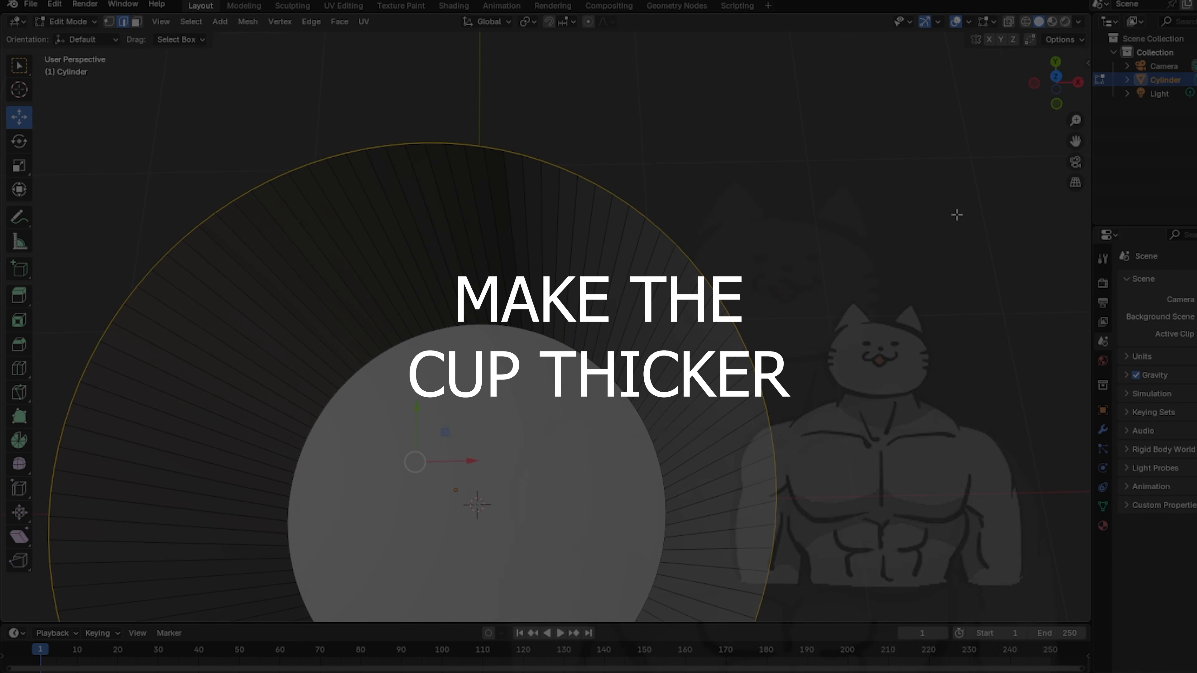
left_click(1055, 79)
middle_click_drag(491, 474, 491, 342, "shift")
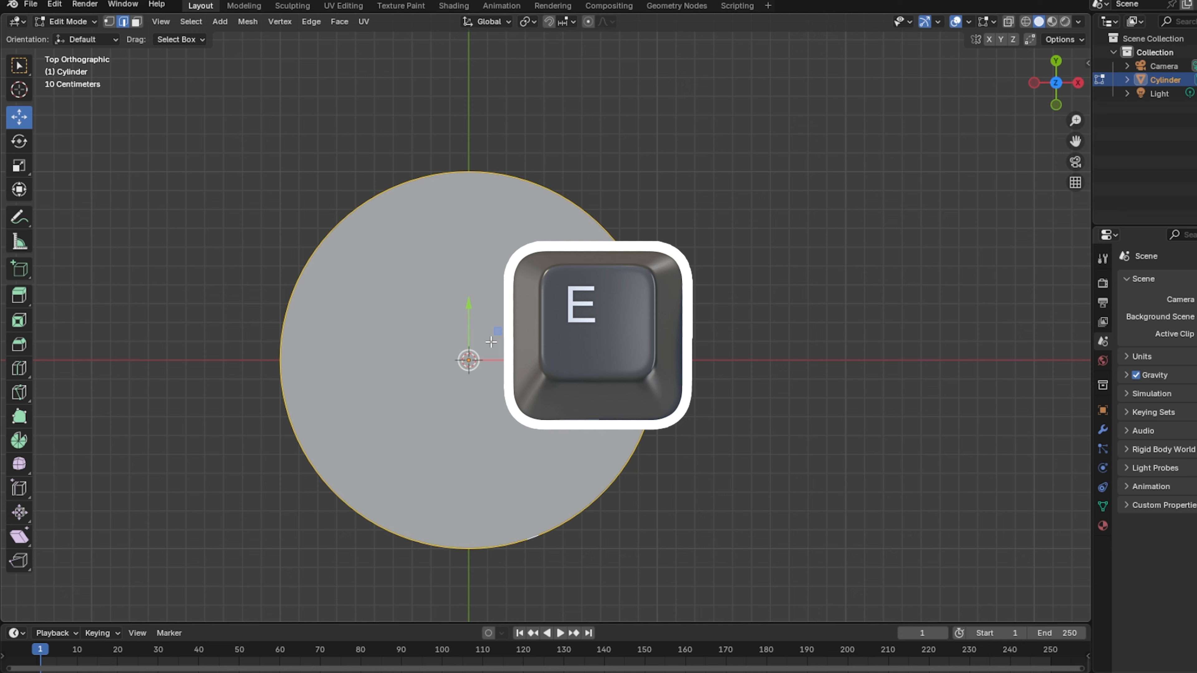
key("e")
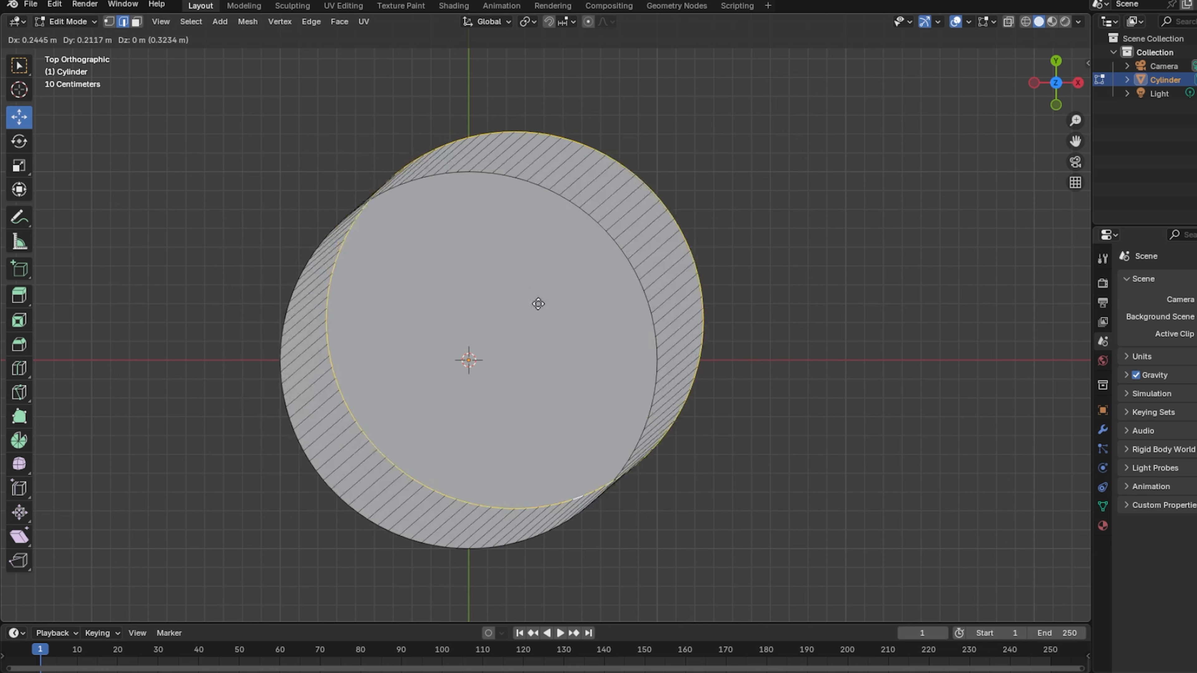
key("s")
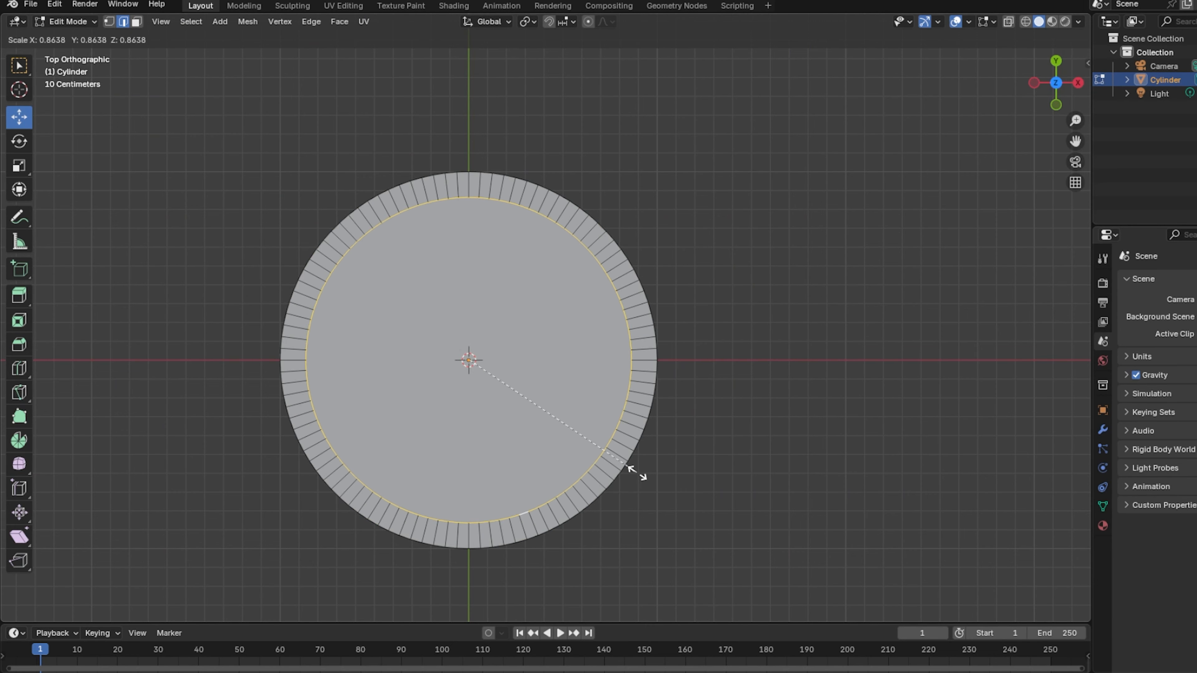
key("ctrl")
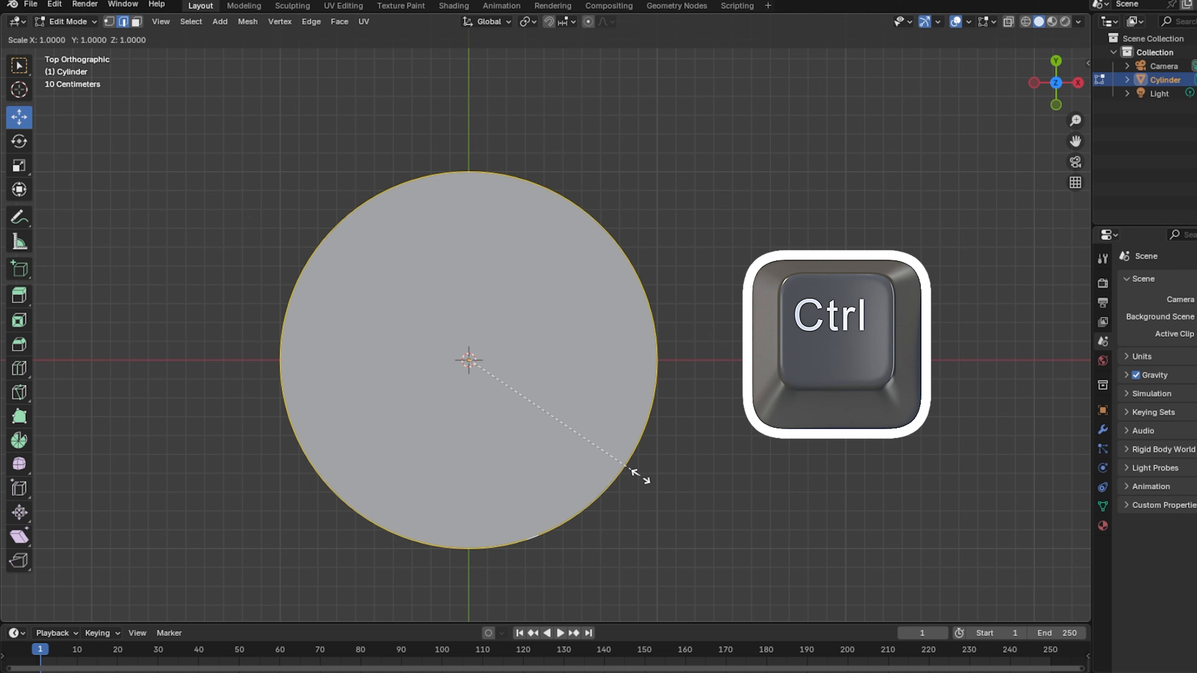
key("minus")
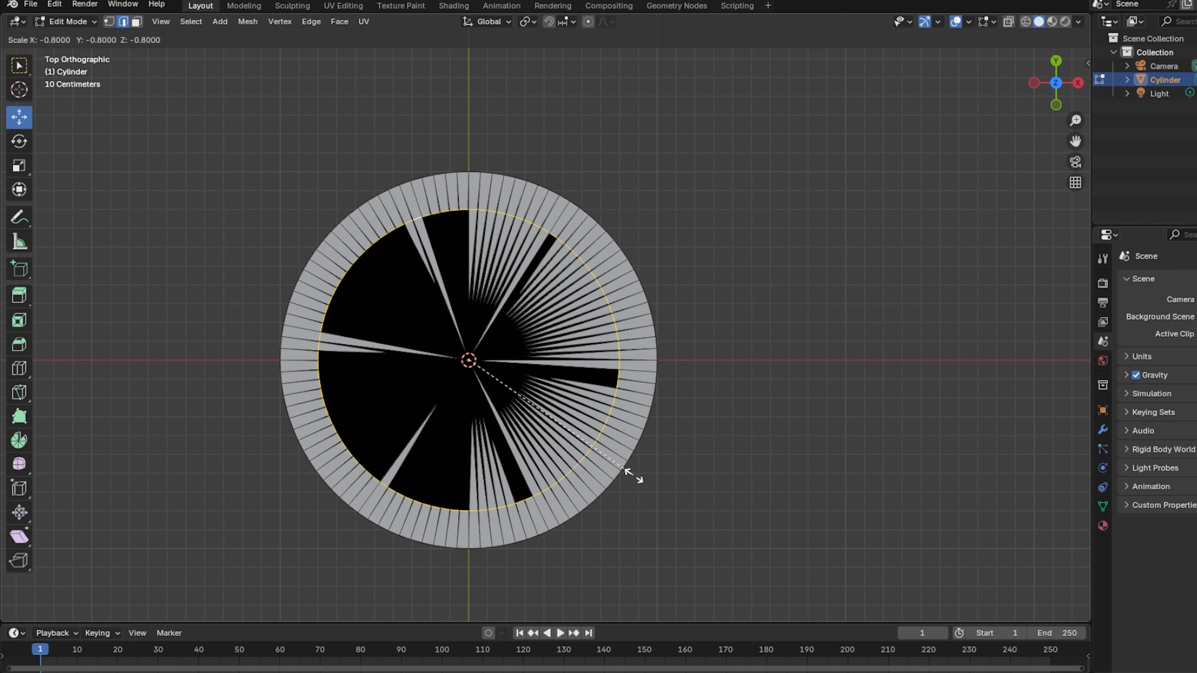
key("minus")
key("minus")
key("minus")
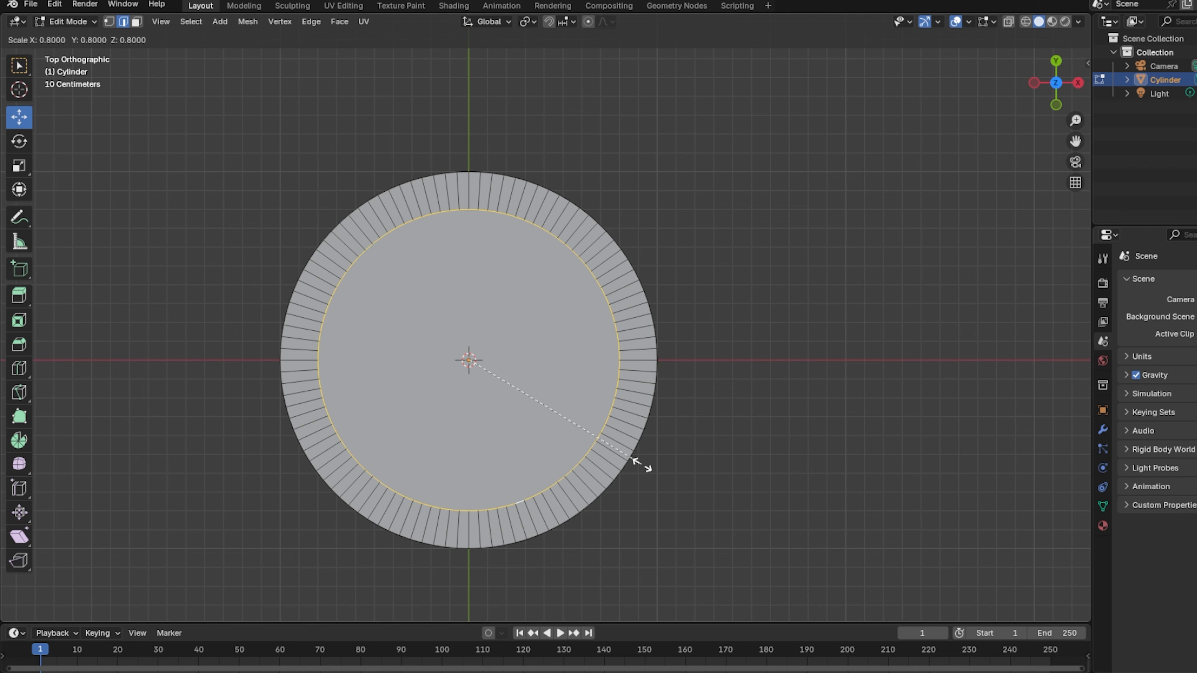
left_click(641, 465)
Switch the viewport to wireframe shading and reselect the edge loop of the inner rim
middle_click_drag(607, 519, 616, 430)
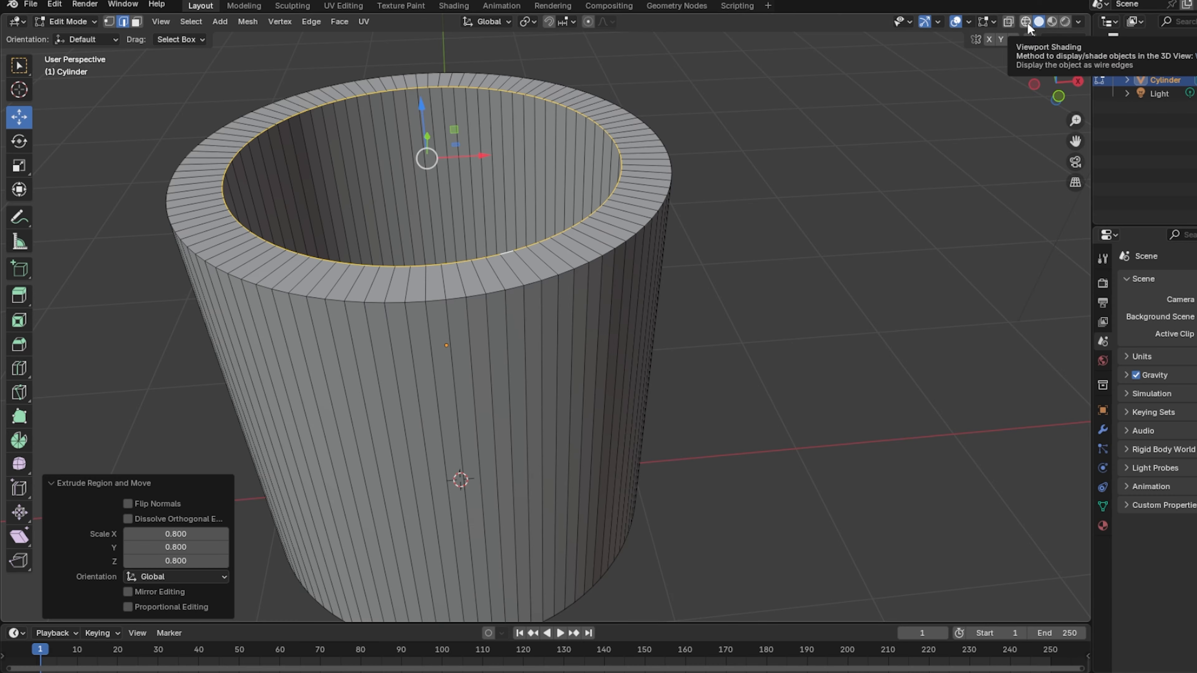
left_click(1026, 21)
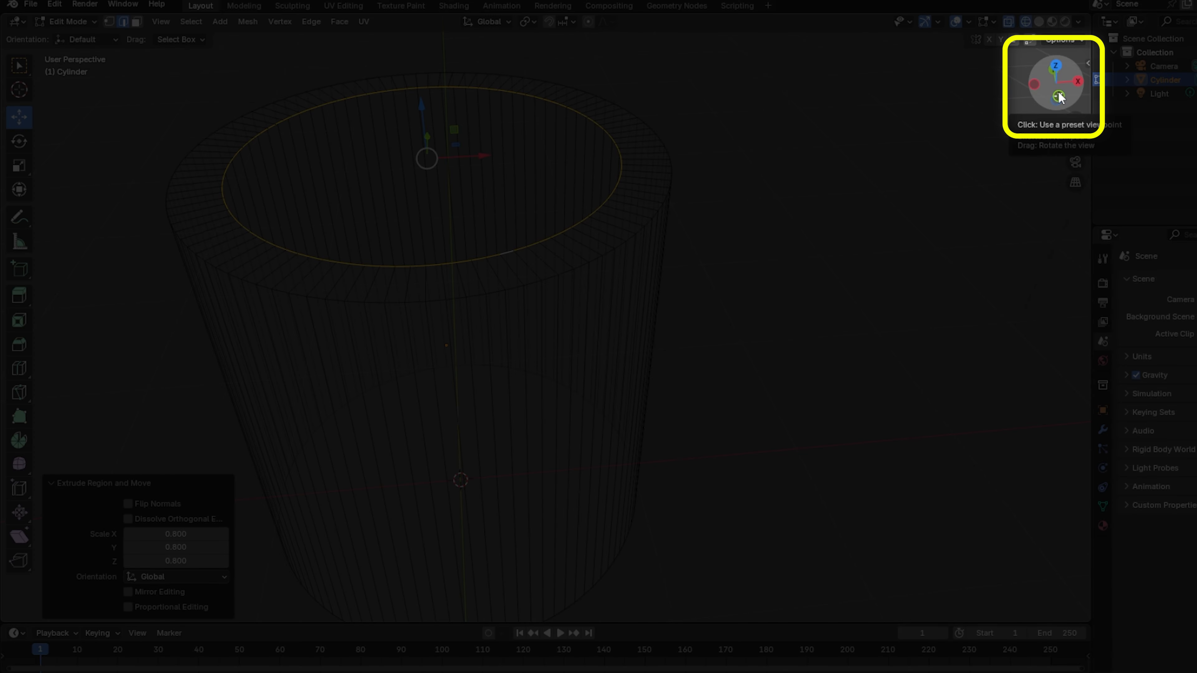
left_click(1060, 97)
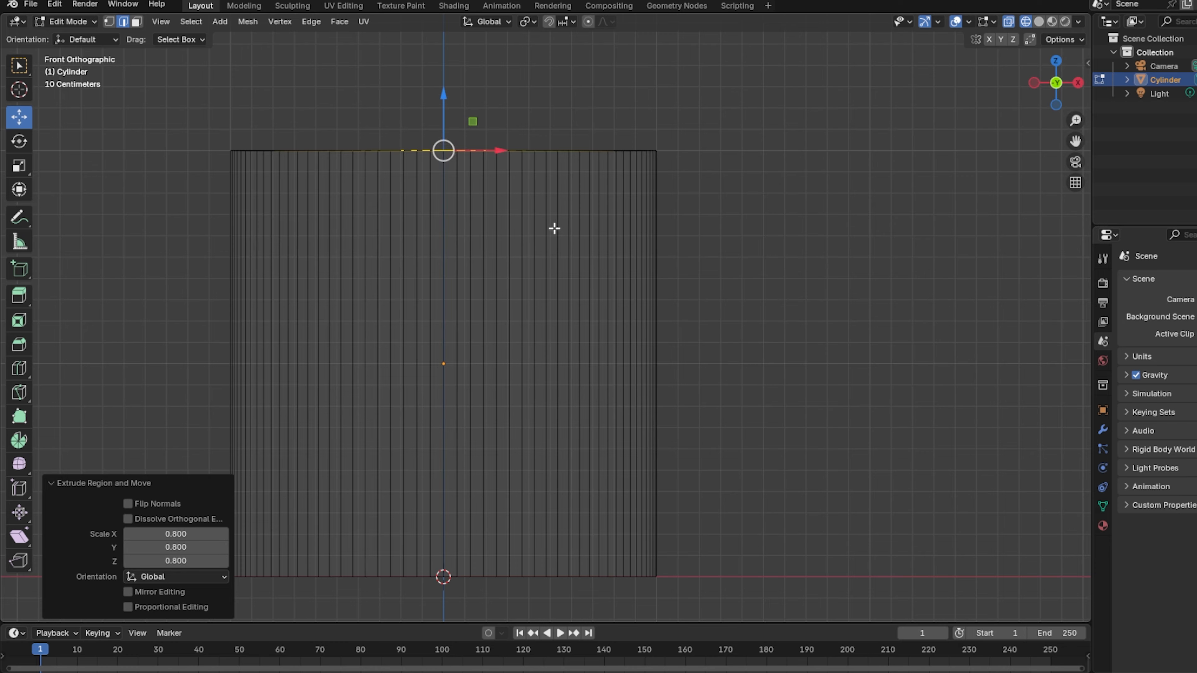
scroll(551, 222, "down", 2)
mouse_move(539, 222)
middle_mouse_down("shift")
mouse_move(536, 246)
mouse_move(549, 212)
middle_mouse_up("shift")
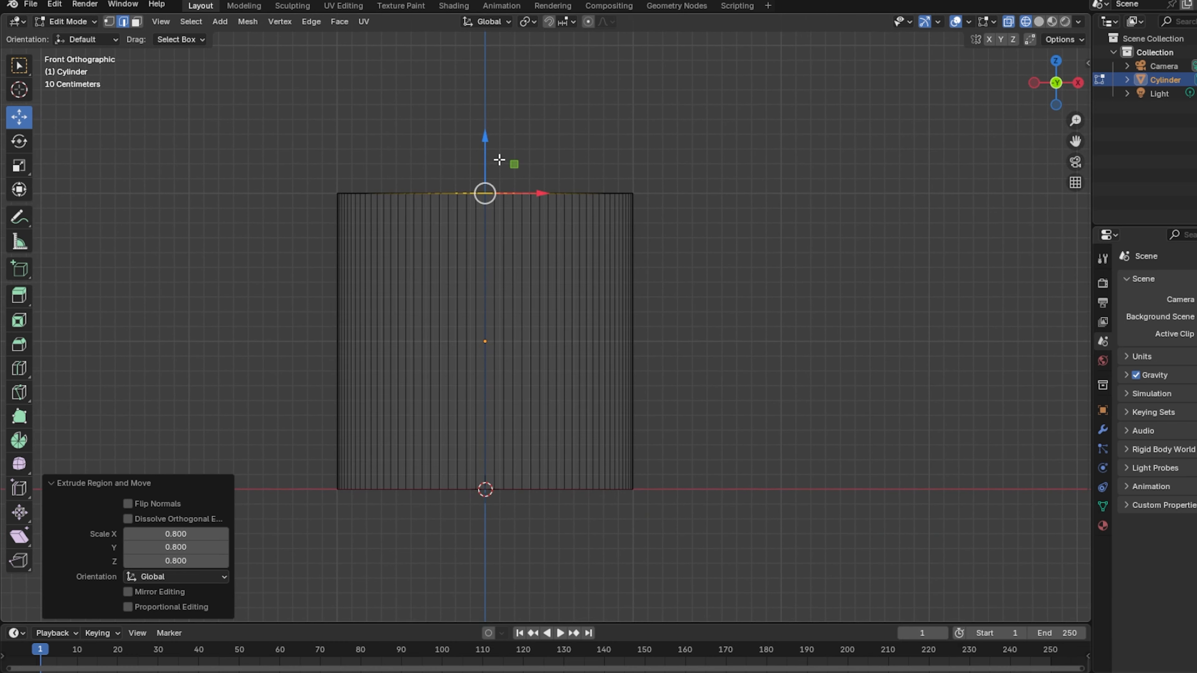
middle_click_drag(500, 160, 573, 236)
scroll(560, 260, "up", 3)
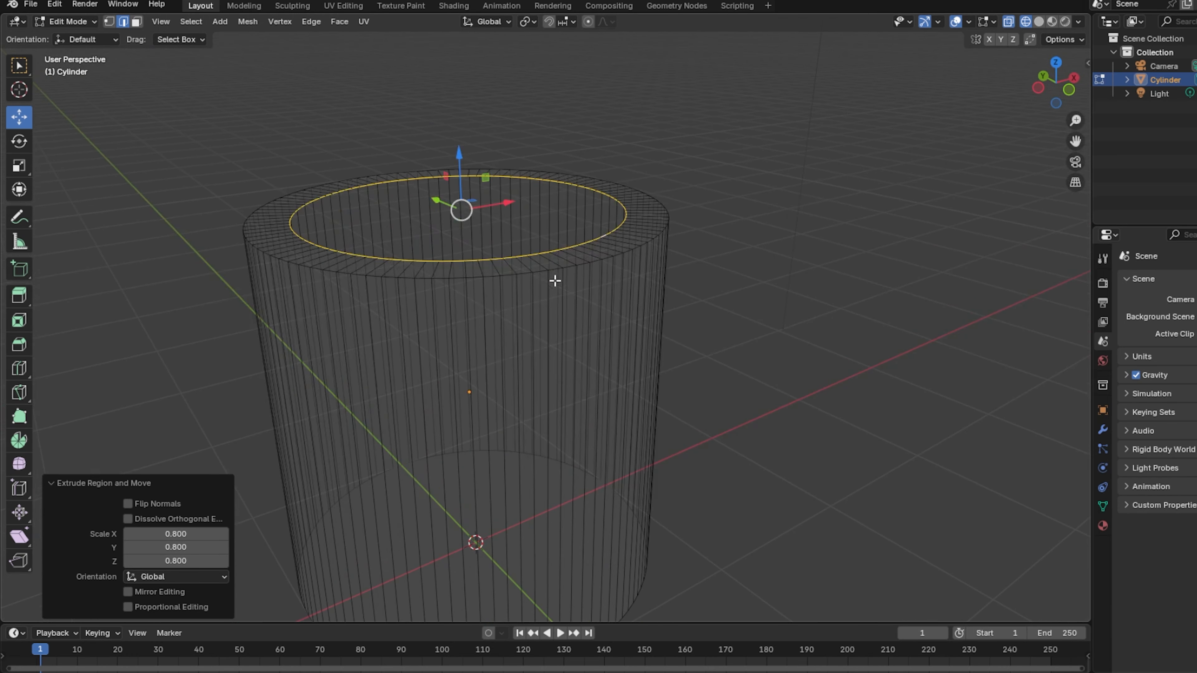
key("e")
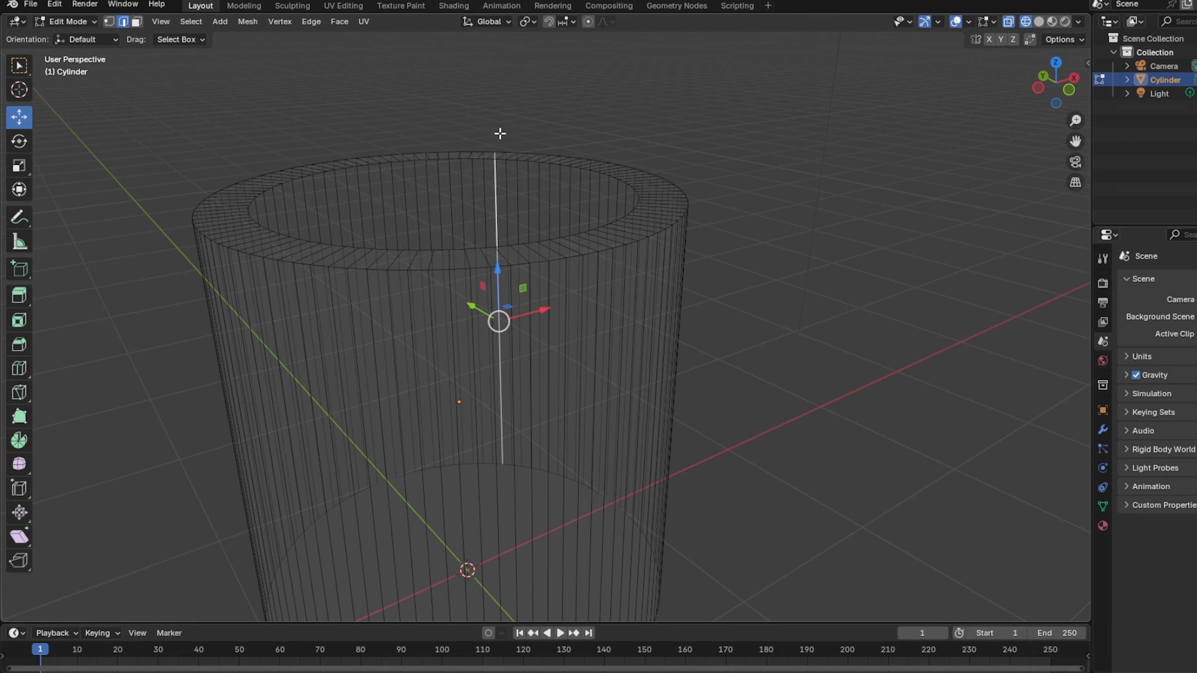
left_click(521, 160, "alt")
In front view, extrude the inner rim loop straight down along Z by 1.8 m, snapping to increments
middle_click_drag(654, 274, 604, 262)
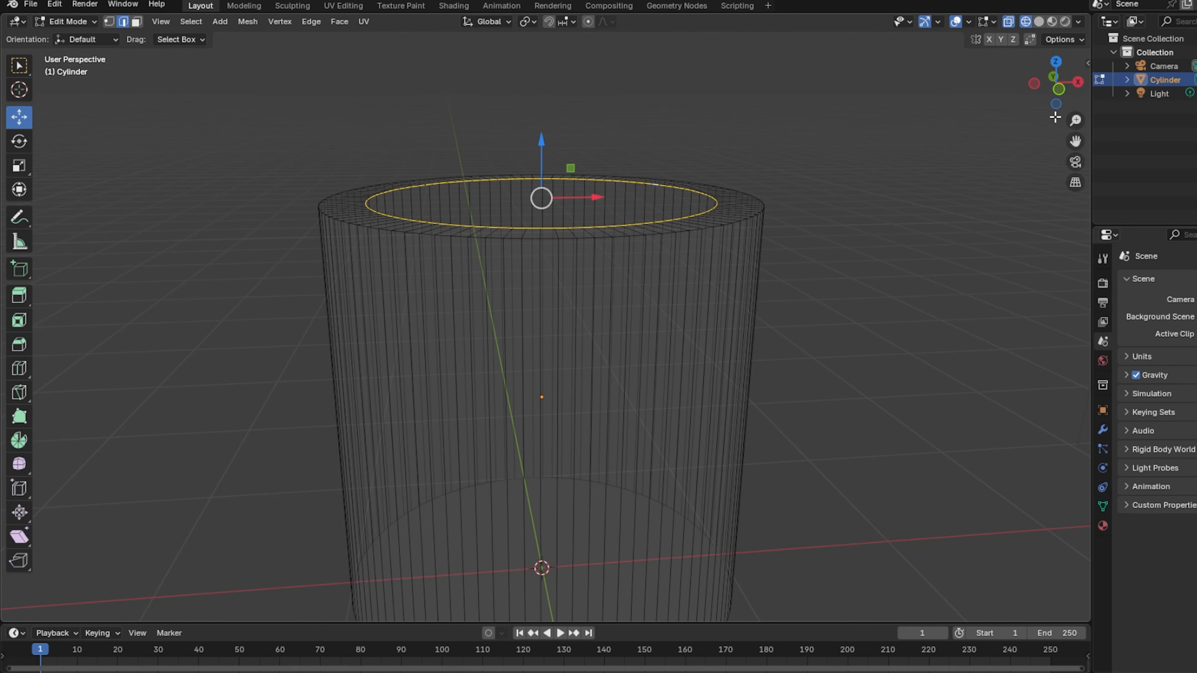
left_click(1066, 96)
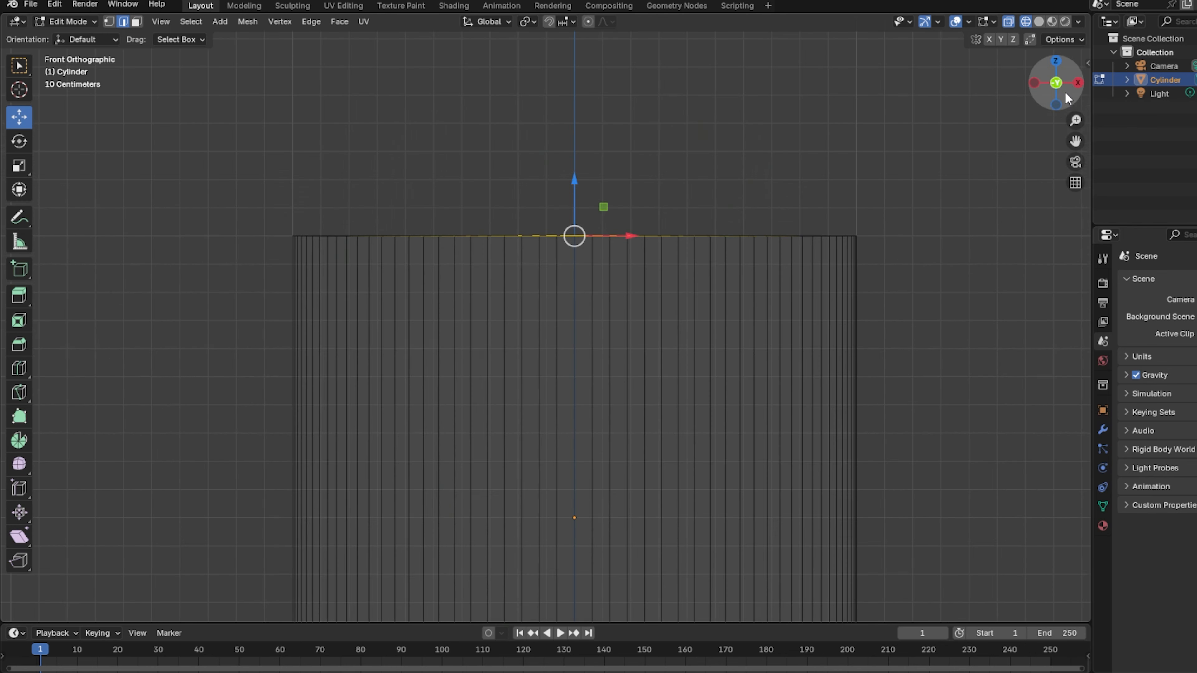
scroll(774, 382, "down", 1)
middle_click_drag(775, 382, 688, 197, "shift")
scroll(626, 290, "down", 1)
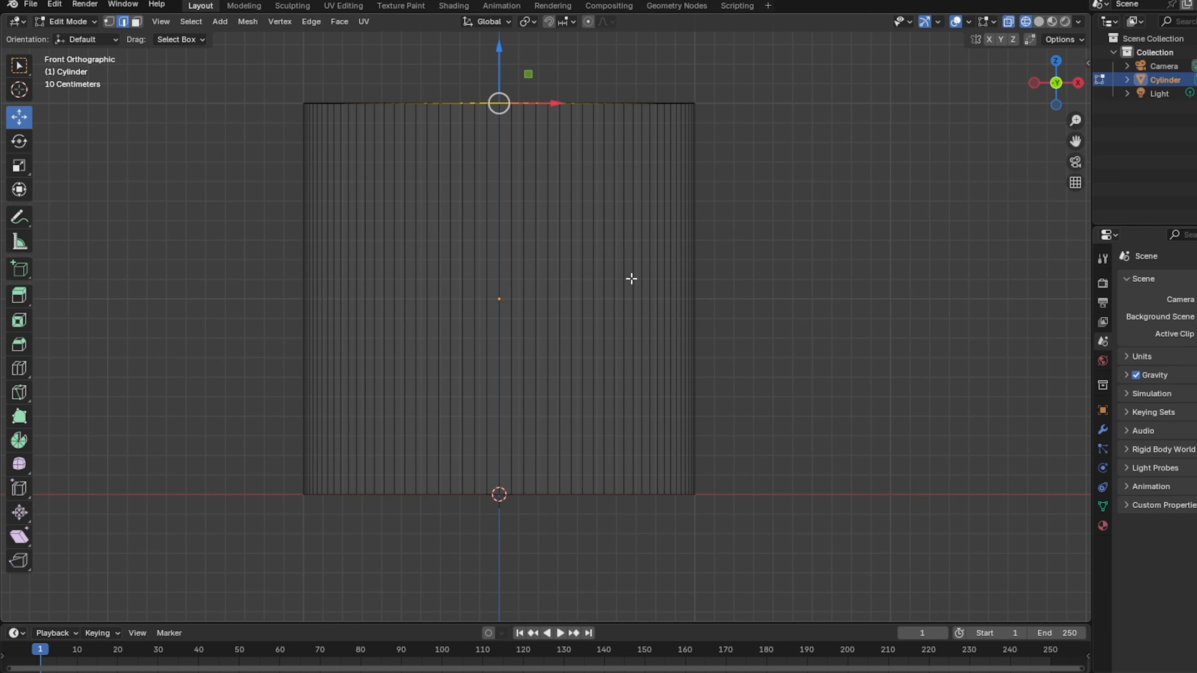
key("e")
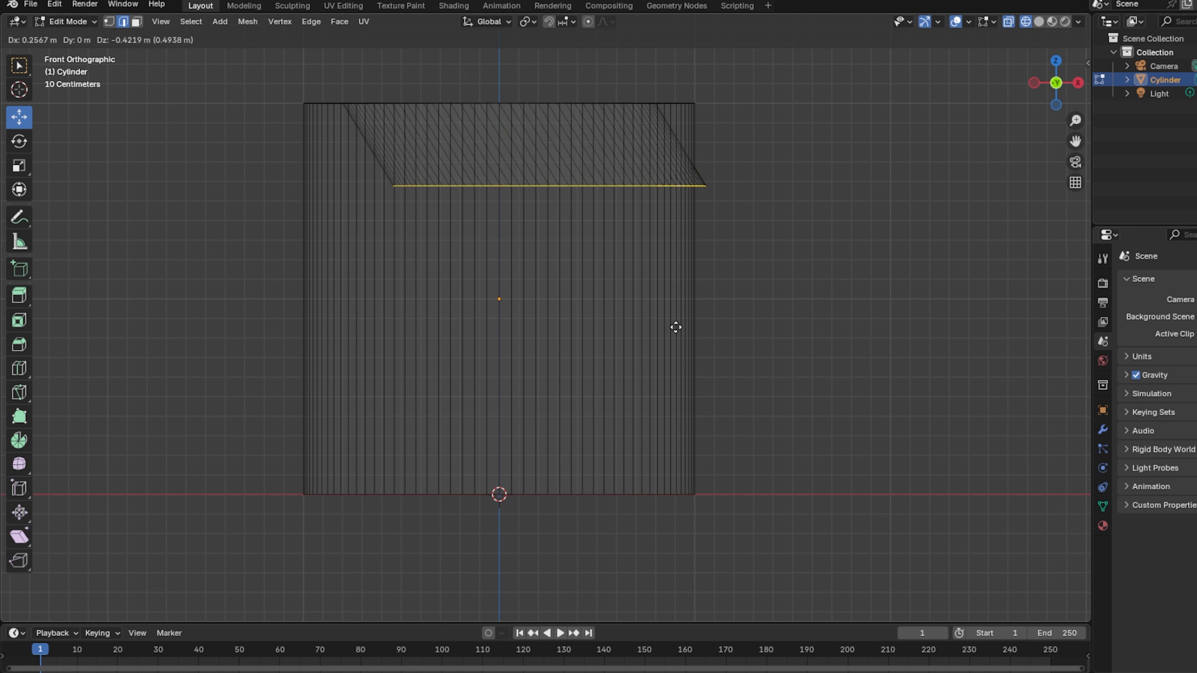
key("z")
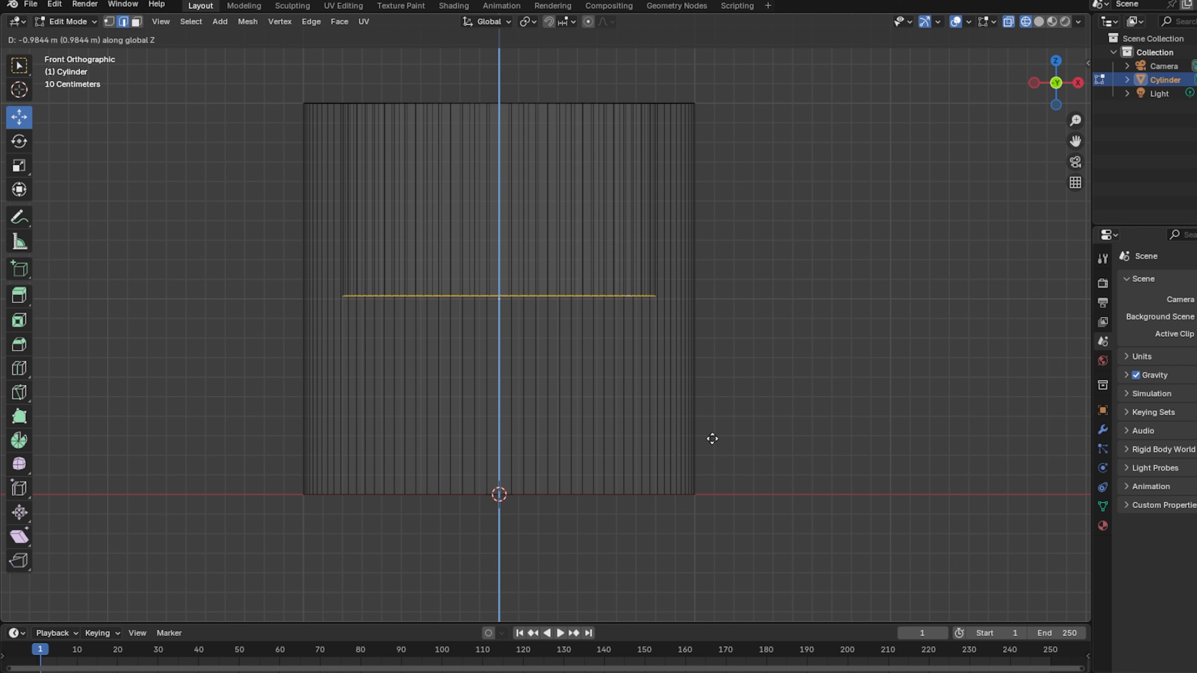
key("ctrl")
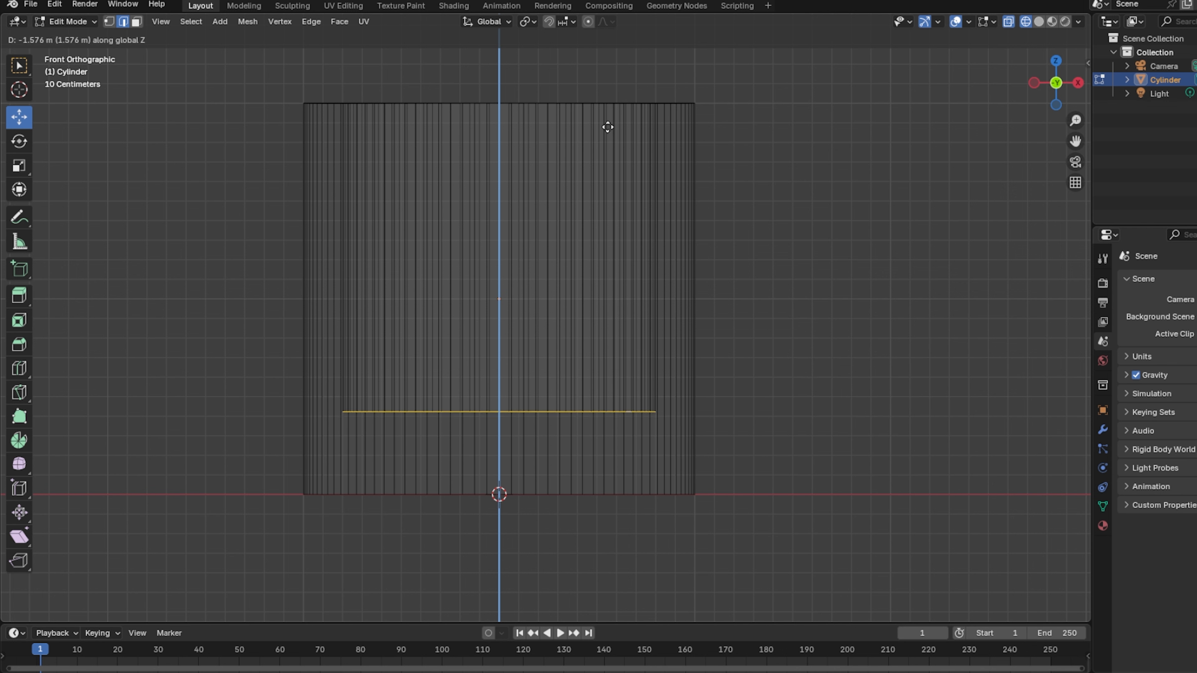
left_click(601, 215)
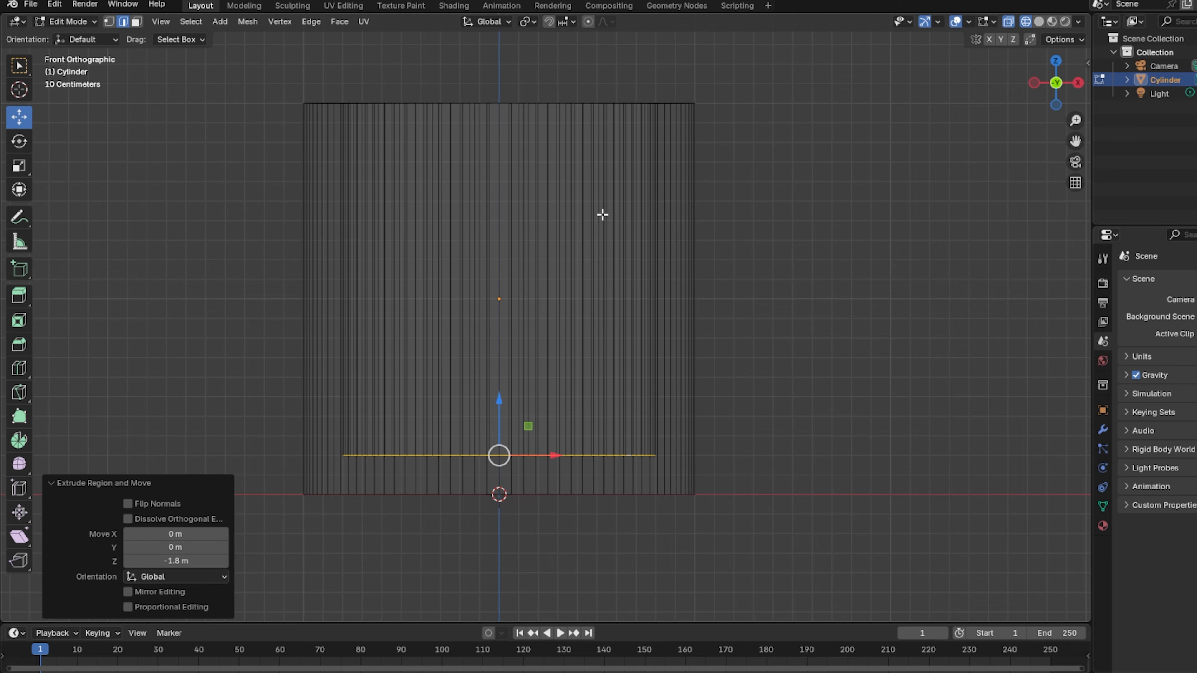
Fill the lowered inner loop with a face as the cup's inside floor, and return to solid shading
middle_click_drag(611, 112, 545, 302)
key("f")
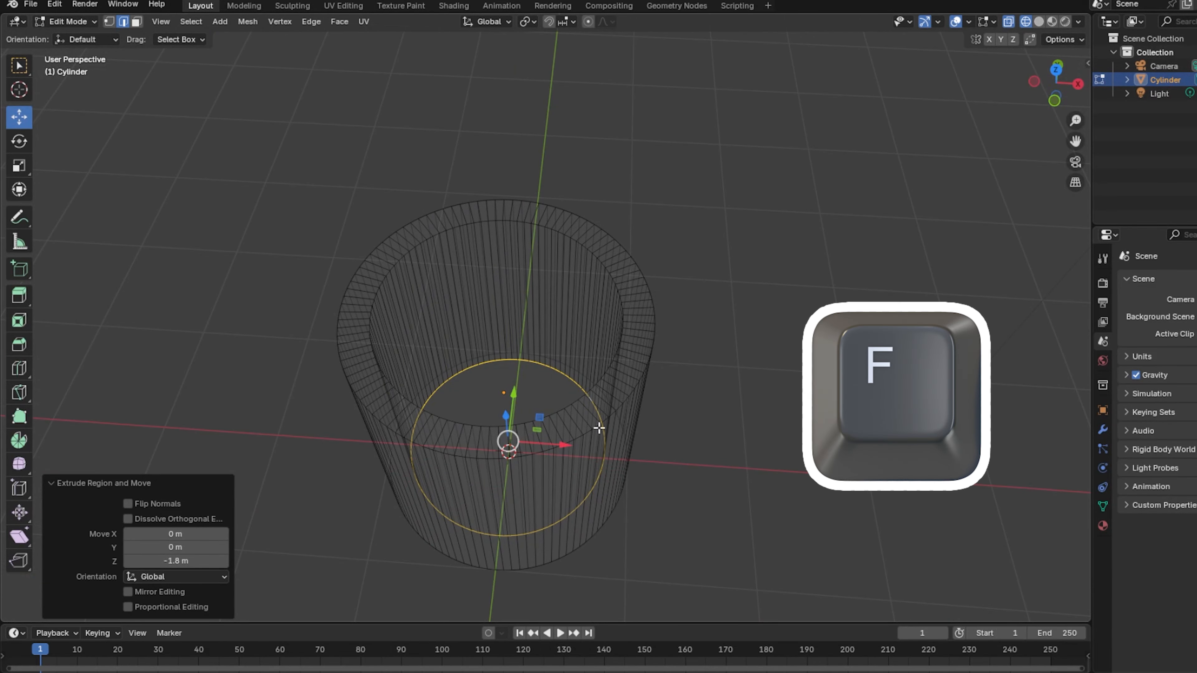
middle_click_drag(602, 482, 611, 383)
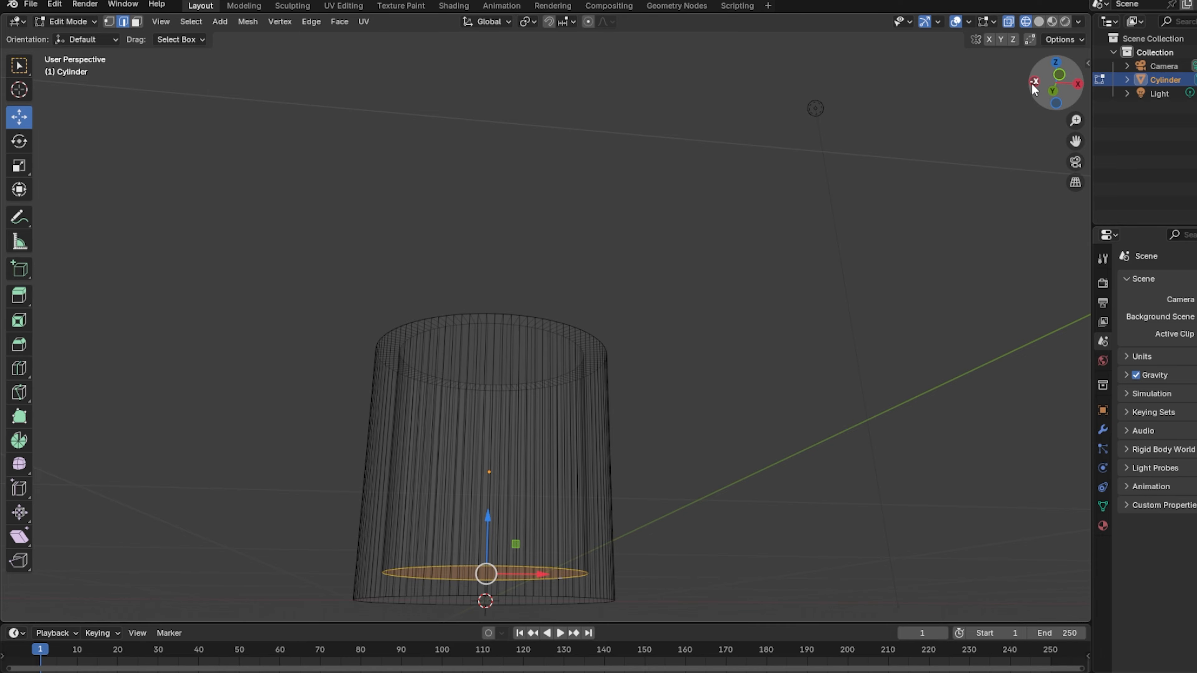
left_click(1038, 21)
middle_click_drag(548, 275, 561, 450)
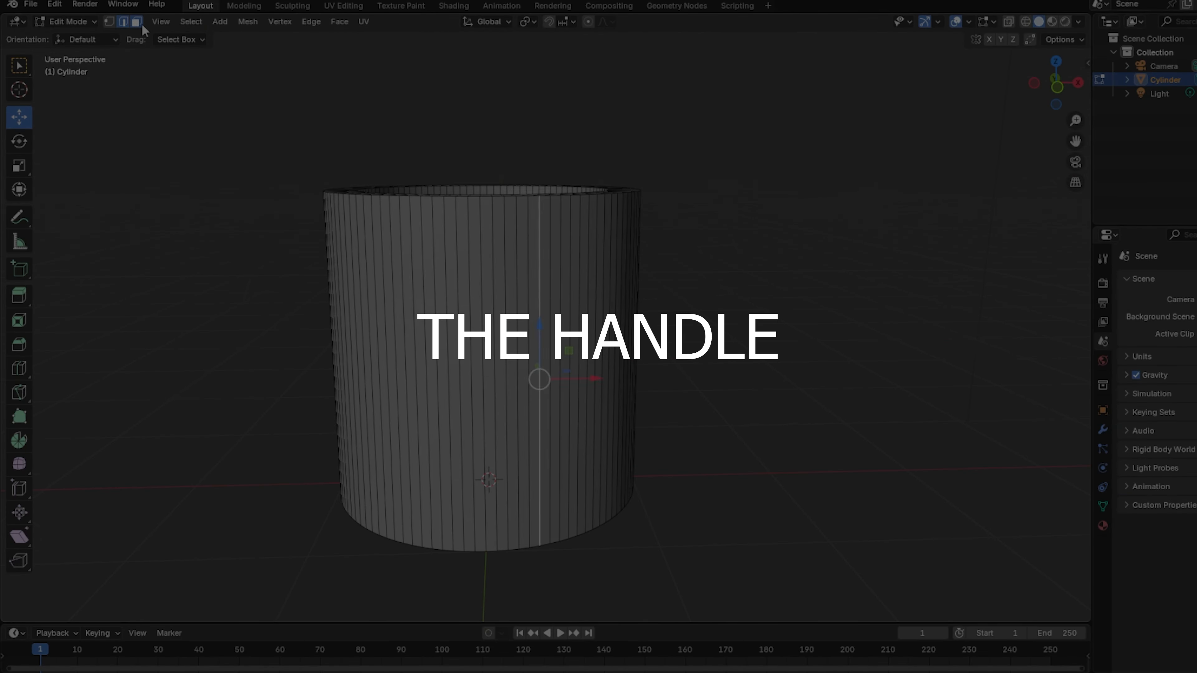
In face select mode, select the five adjacent vertical wall faces at the middle of the cup's front, and return to front view
left_click(136, 23)
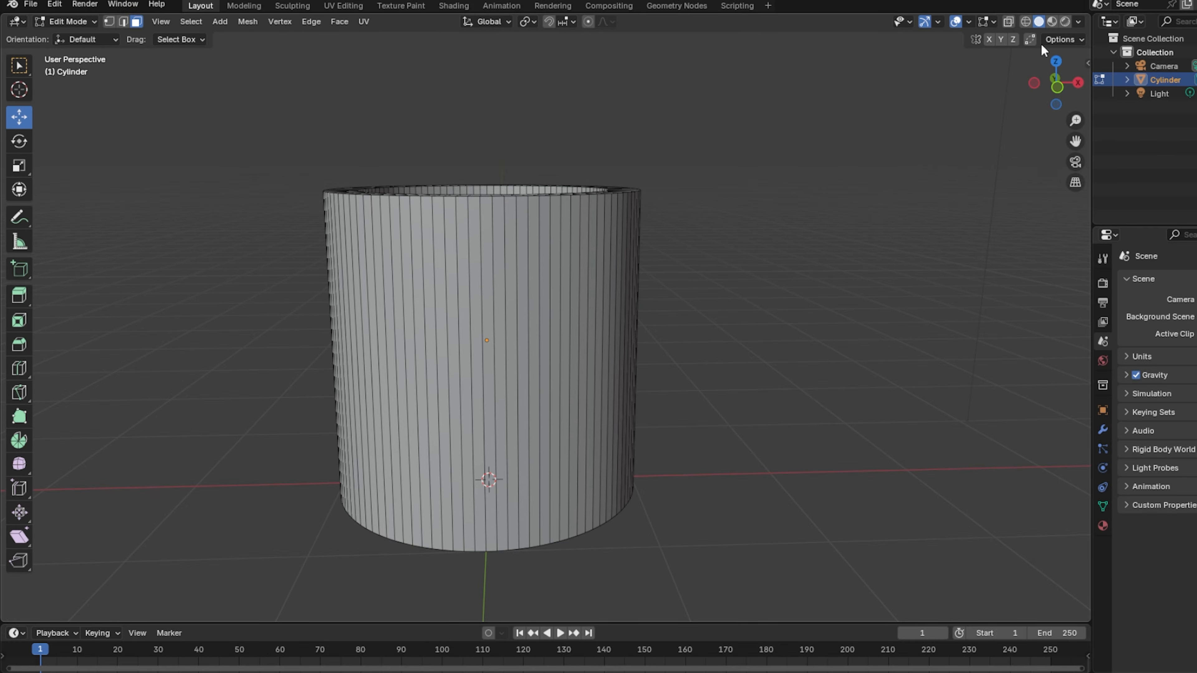
left_click(1060, 87)
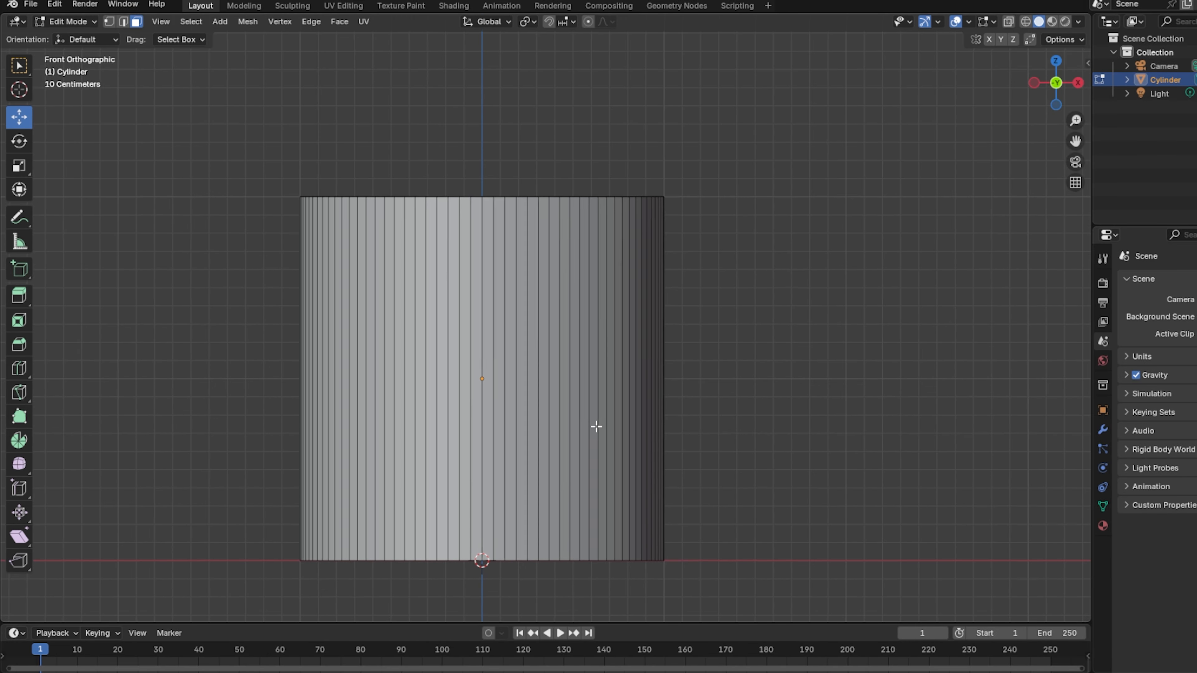
left_click(488, 287)
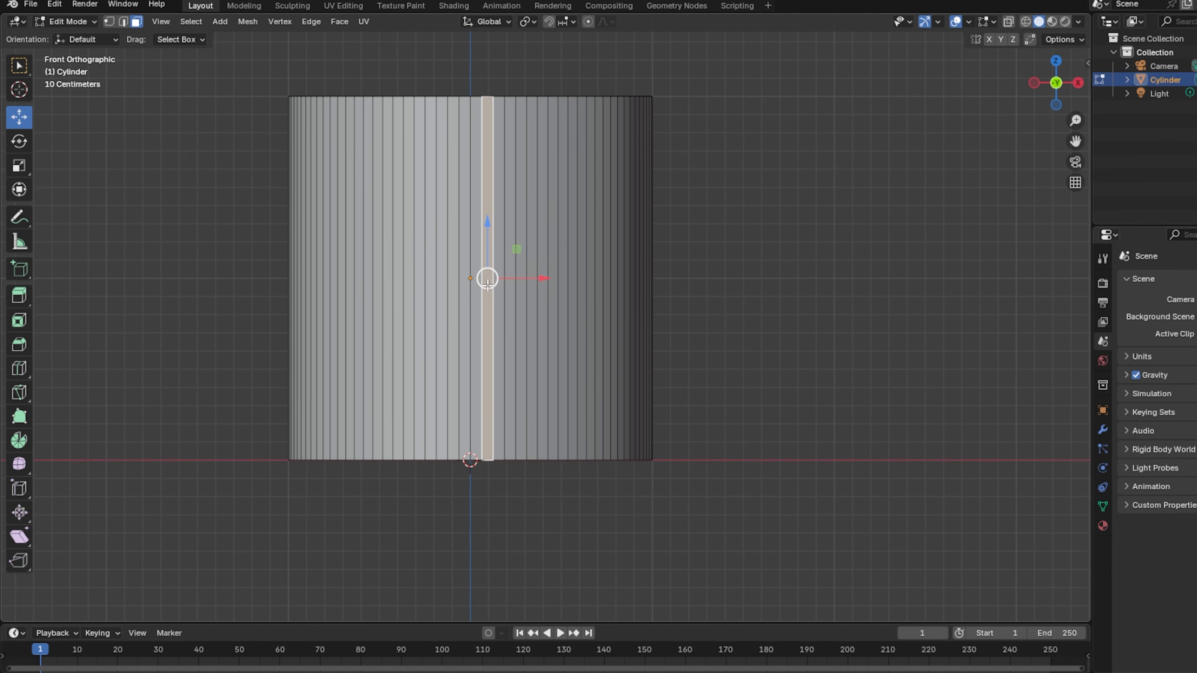
left_click(476, 293, "shift")
left_click(457, 301, "shift")
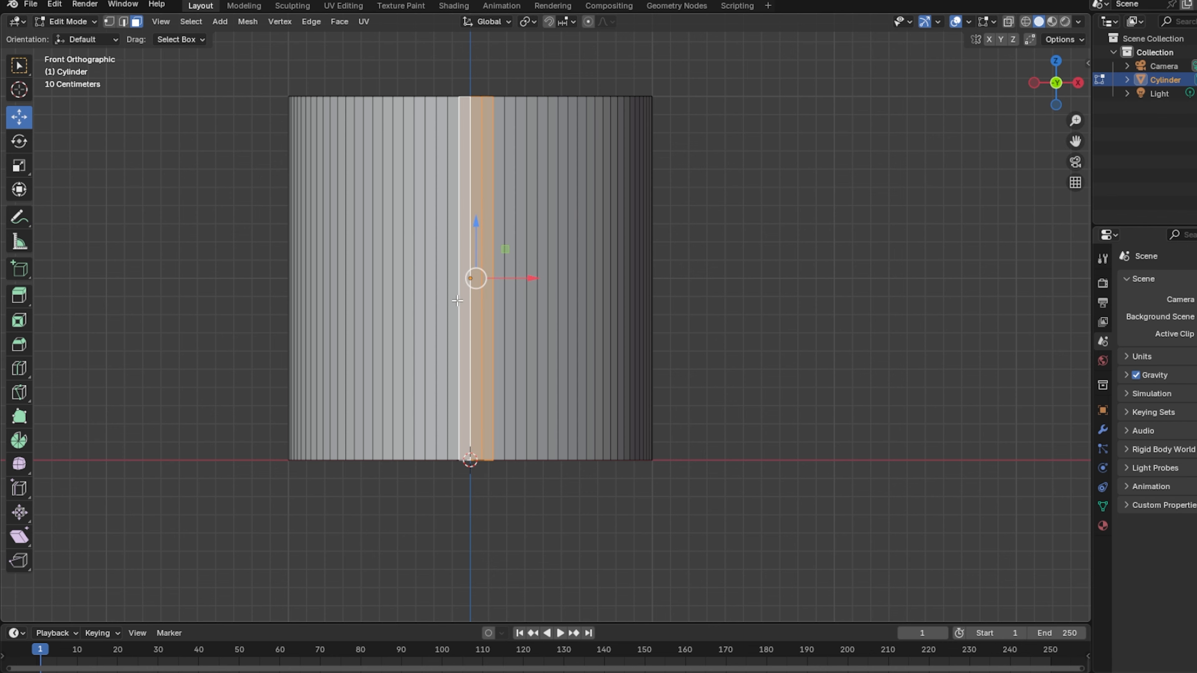
left_click(452, 301, "shift")
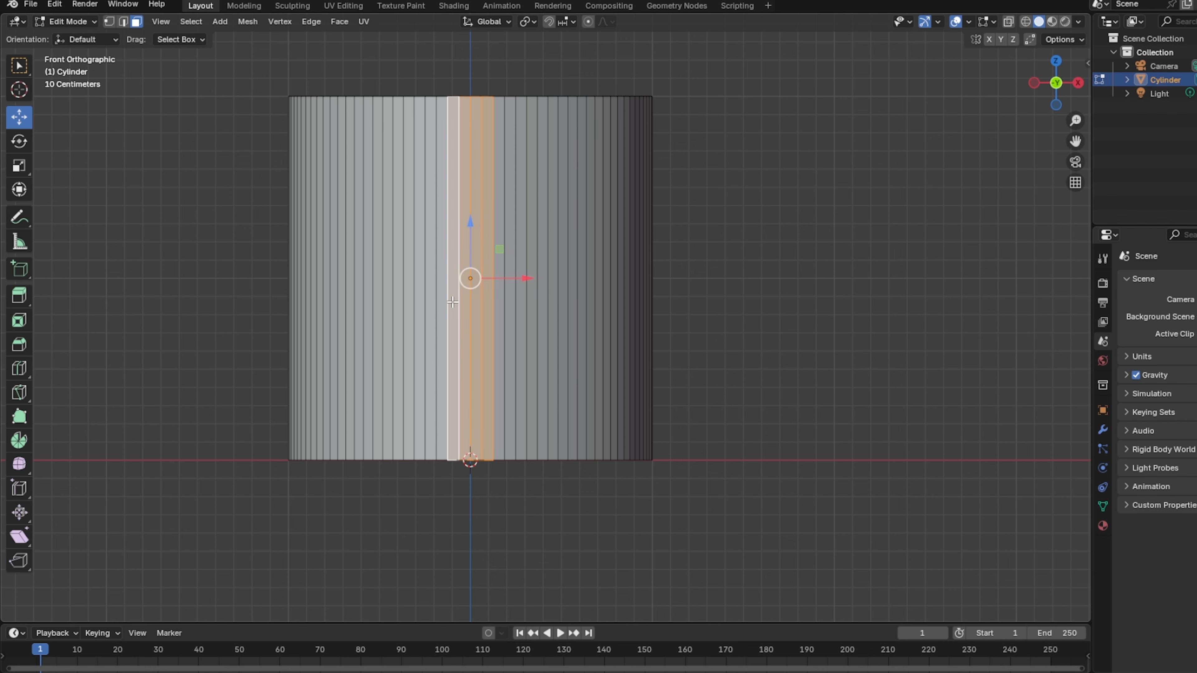
middle_click_drag(502, 224, 488, 153)
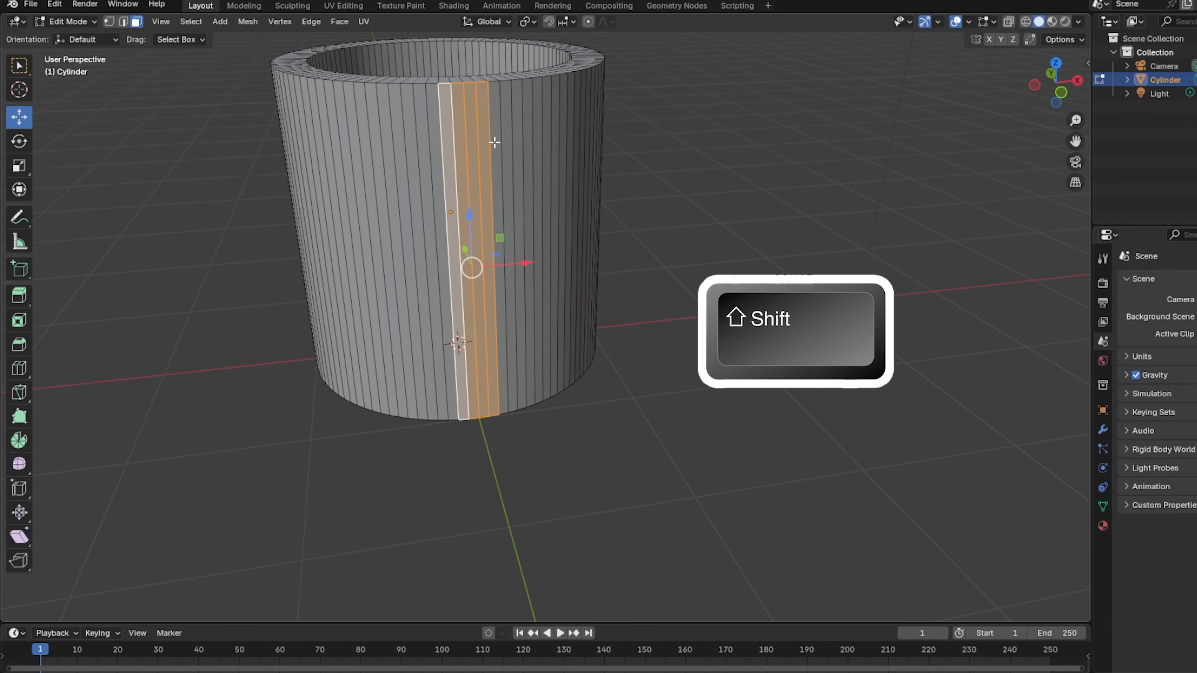
left_click(498, 179, "shift")
middle_click_drag(509, 203, 495, 159)
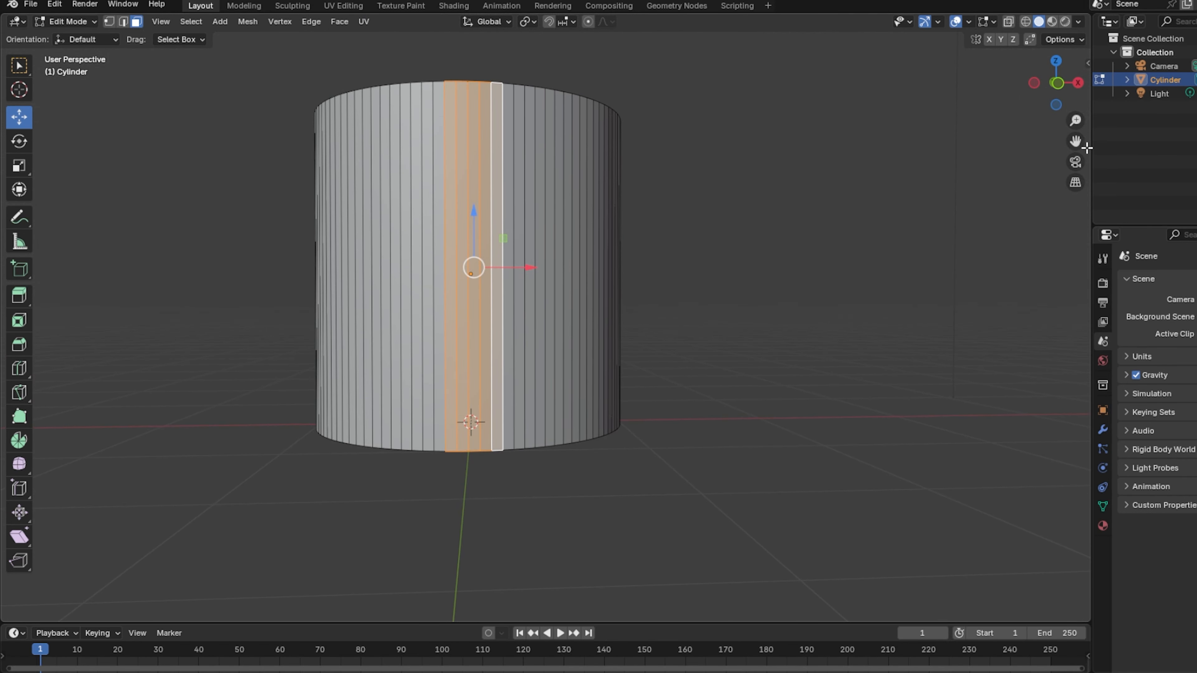
left_click(1061, 92)
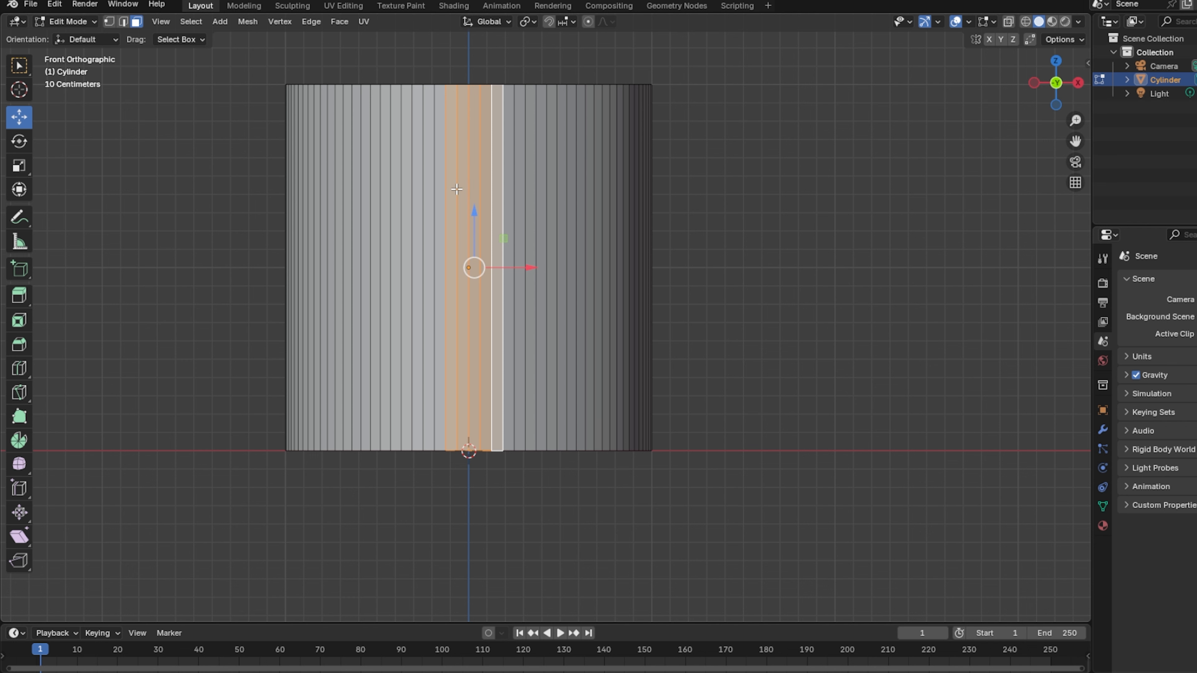
Invert the selection and hide the rest of the cup, leaving only the five front wall faces
key("ctrl")
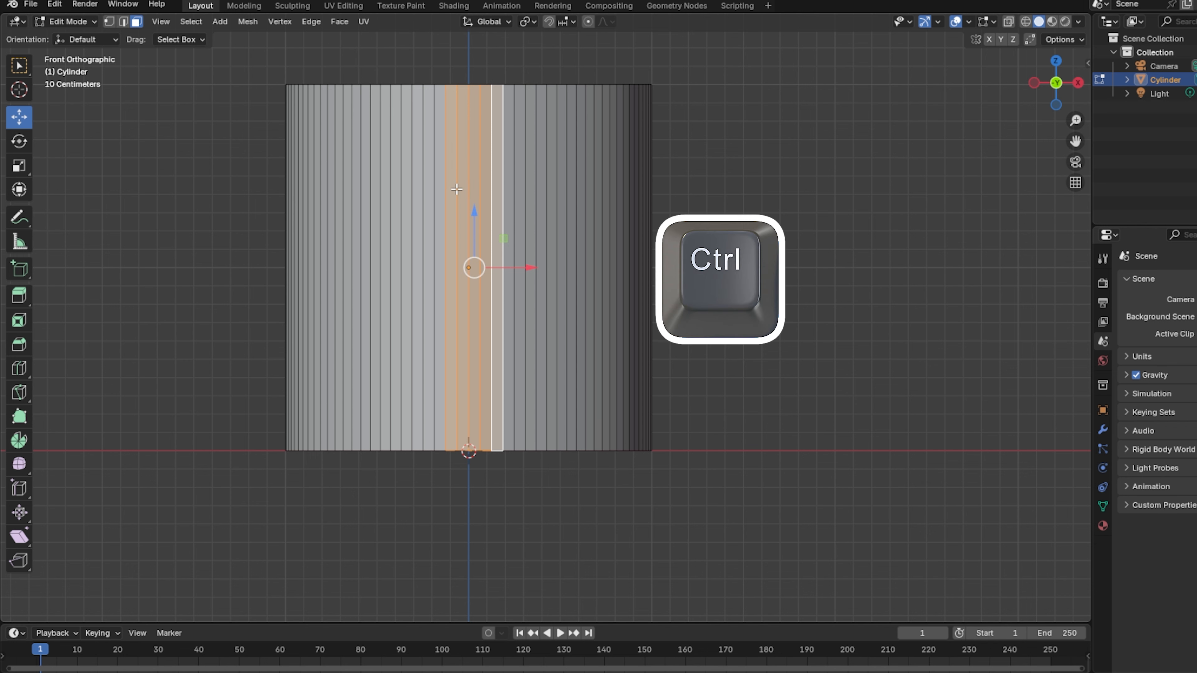
key("ctrl+i")
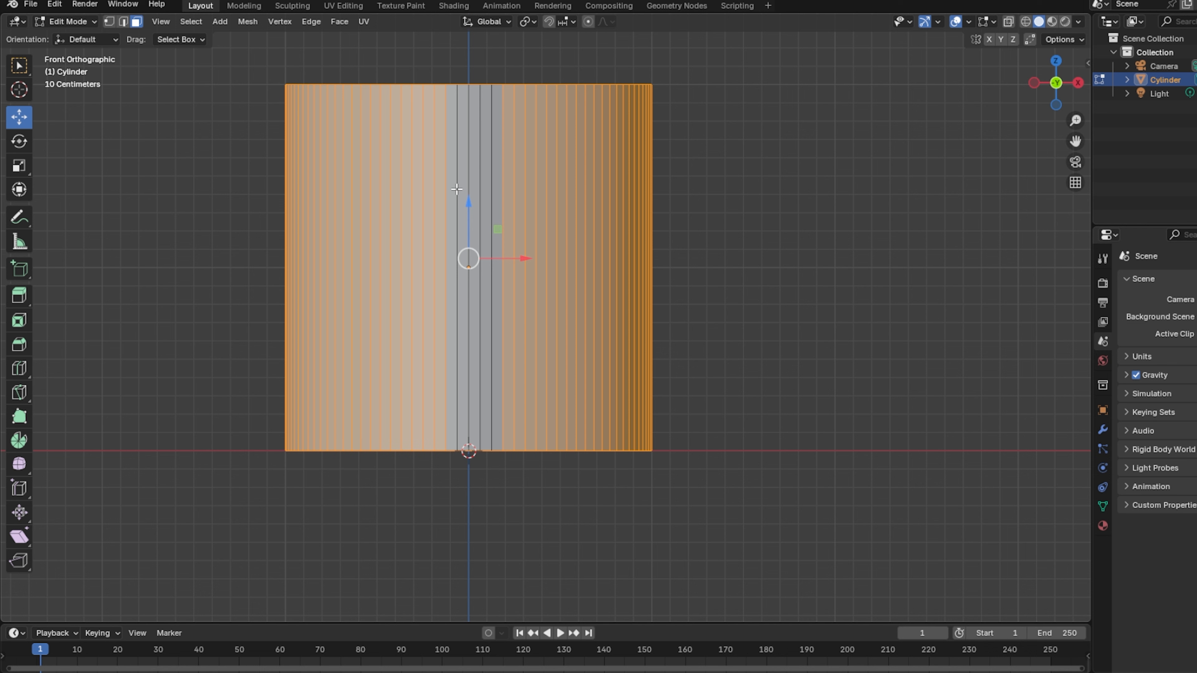
key("h")
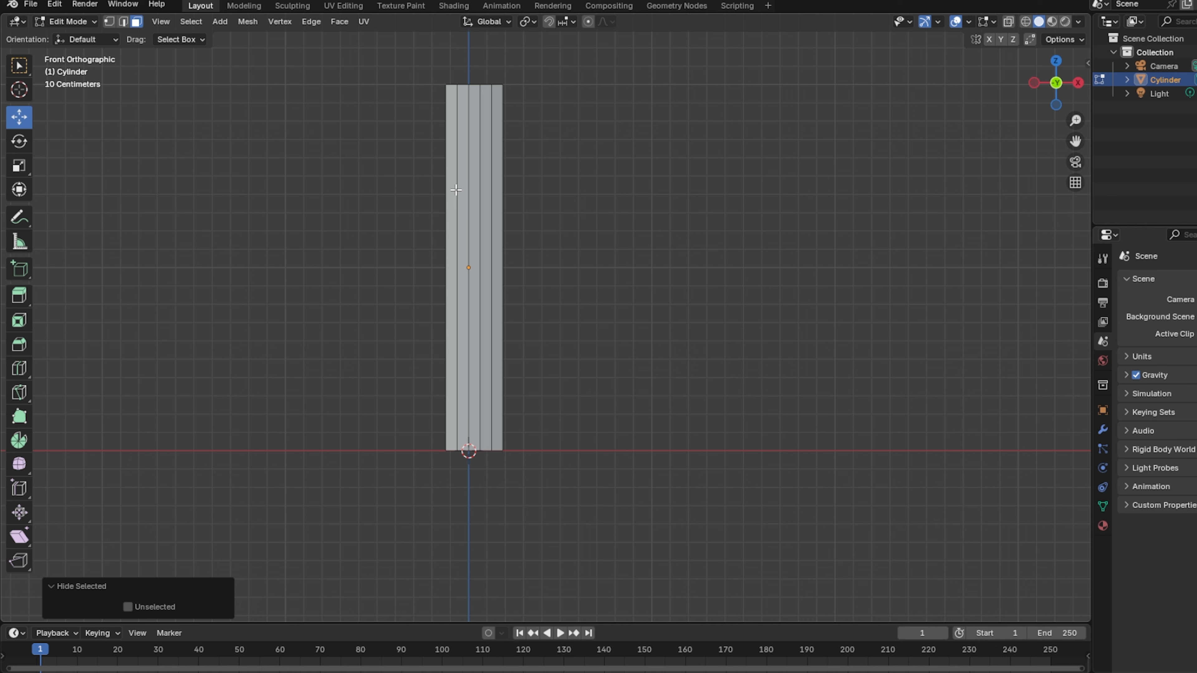
Add a single horizontal loop cut across the five-face strip and slide it up close to the top edge, snapping to increments
left_click(456, 190)
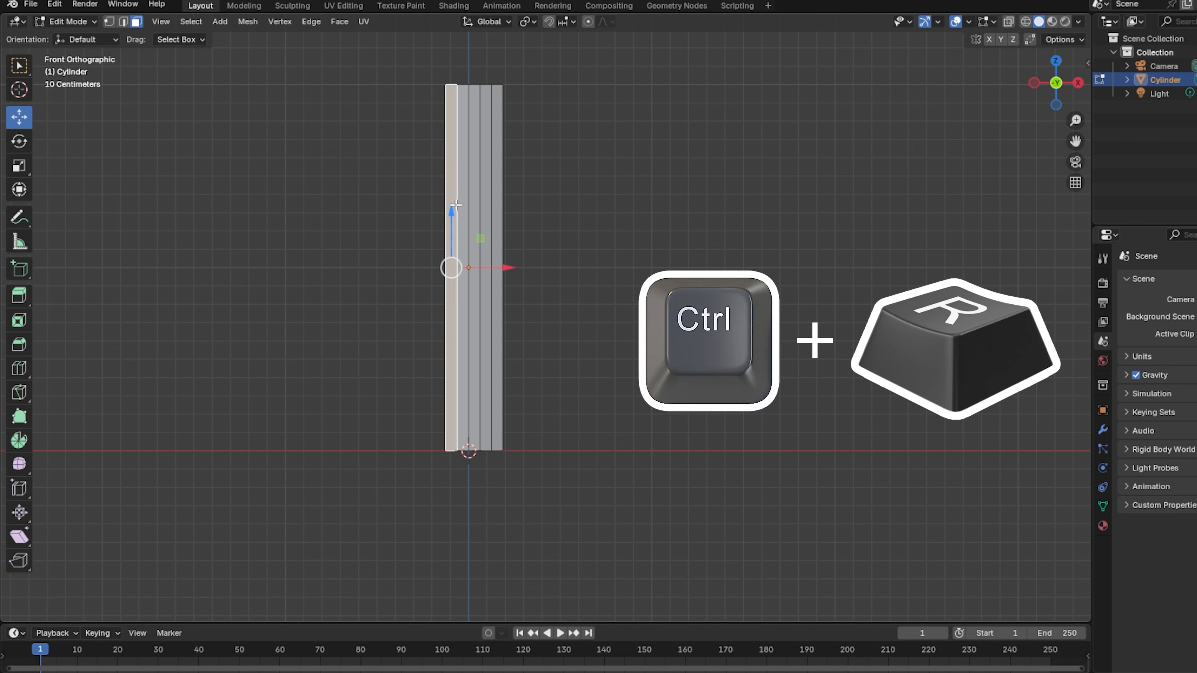
key("ctrl+r")
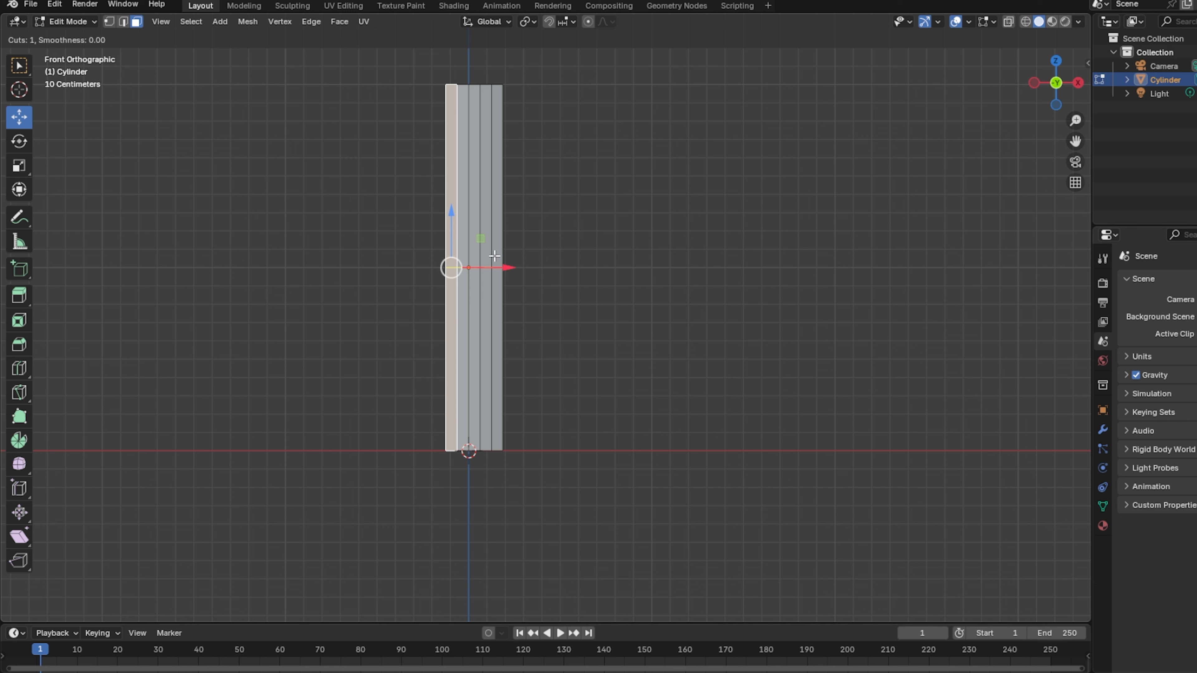
scroll(494, 256, "up", 1)
scroll(494, 256, "up", 1)
scroll(494, 256, "up", 1)
scroll(493, 256, "up", 1)
scroll(493, 256, "down", 4)
left_click(494, 256)
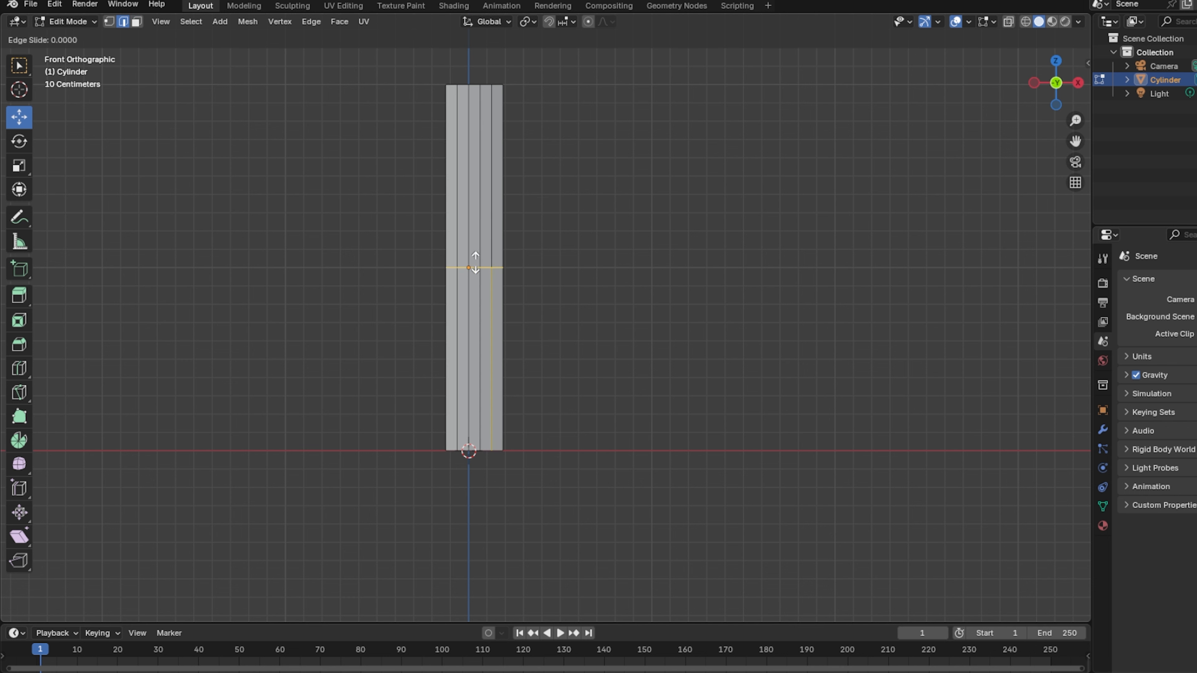
key("ctrl")
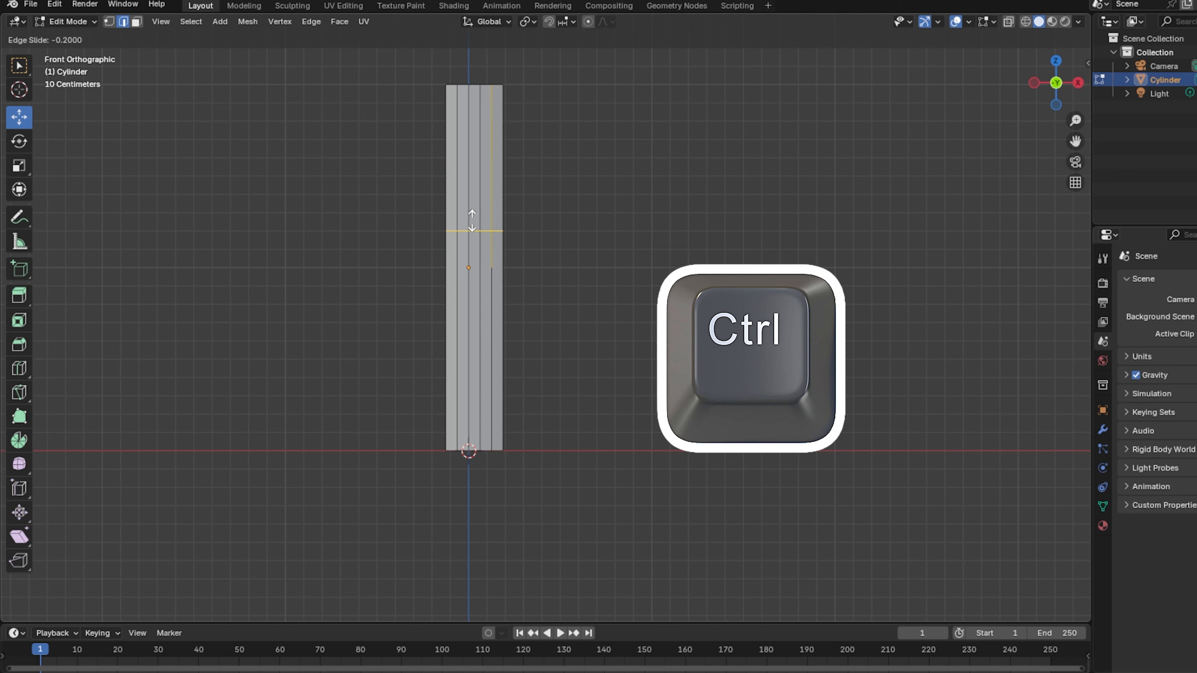
left_click(492, 97)
Add a second horizontal loop cut below the first one, slid upward with a factor of -0.7
left_click(477, 189)
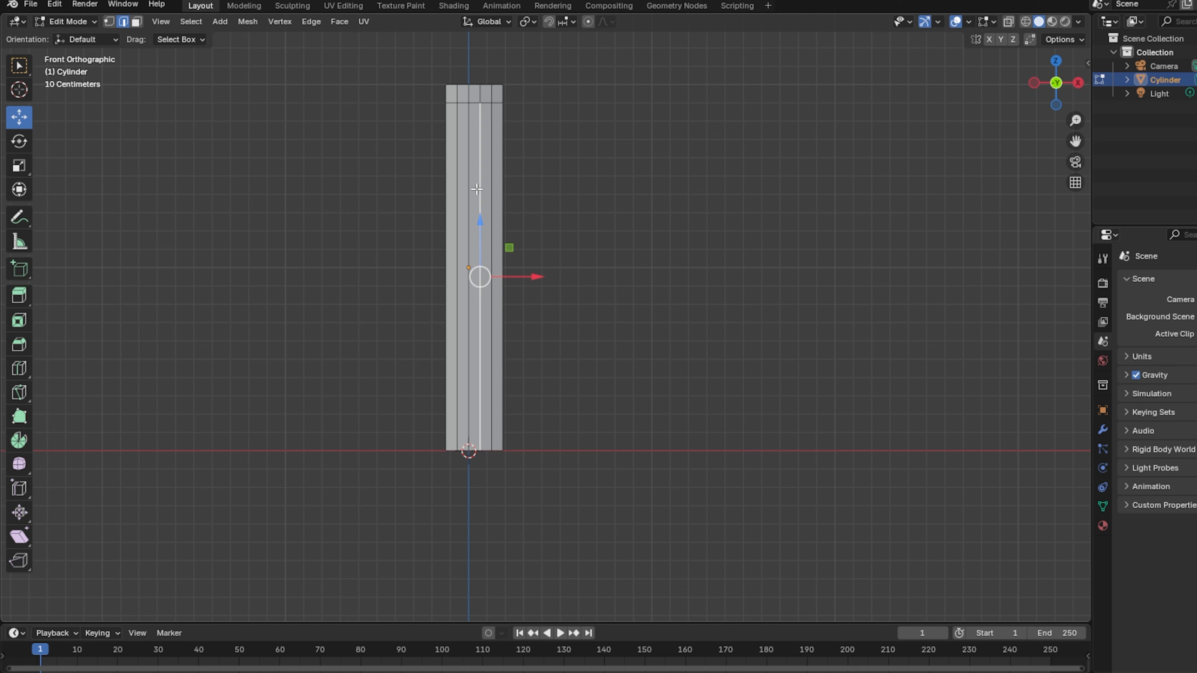
key("ctrl+r")
left_click(475, 219)
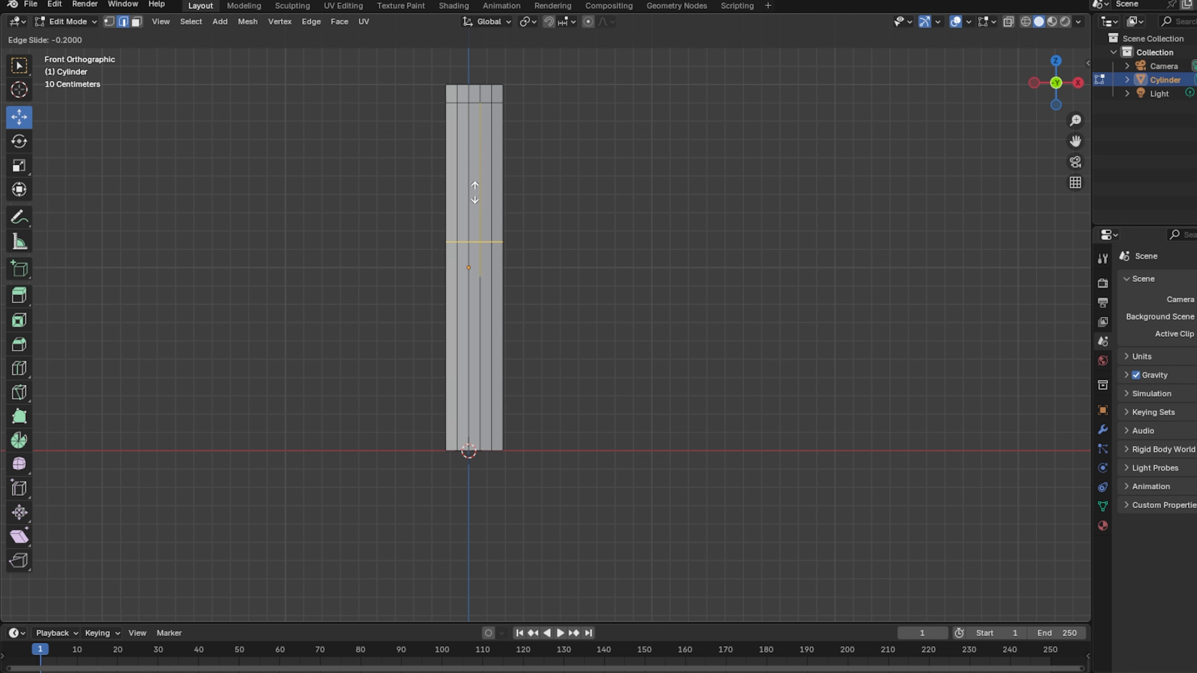
left_click(490, 96)
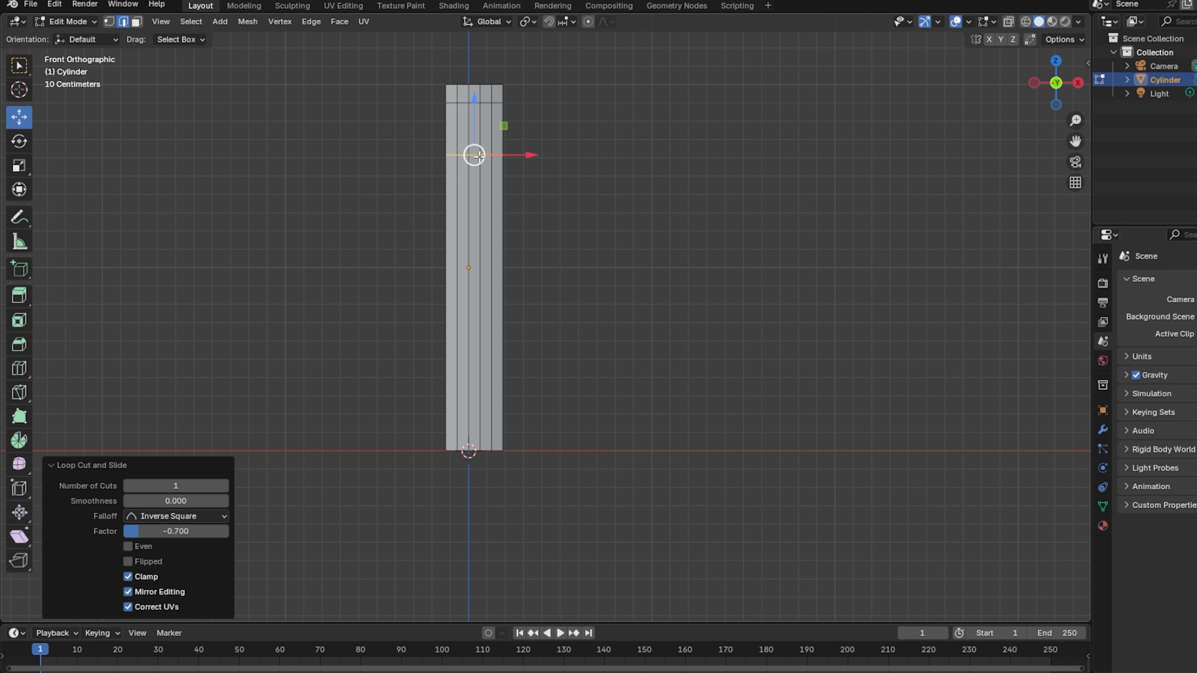
Add a horizontal loop cut close to the strip's bottom edge, slid down with a factor of 0.9
left_click(470, 214)
key("g")
key("g")
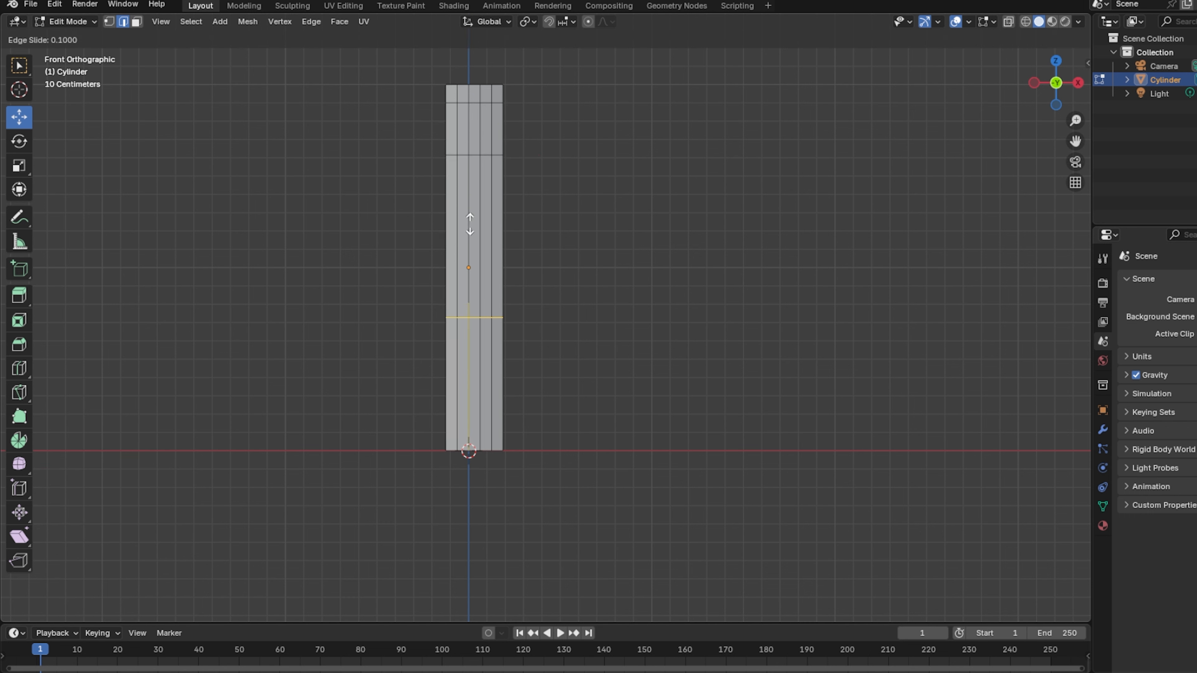
left_click(455, 344)
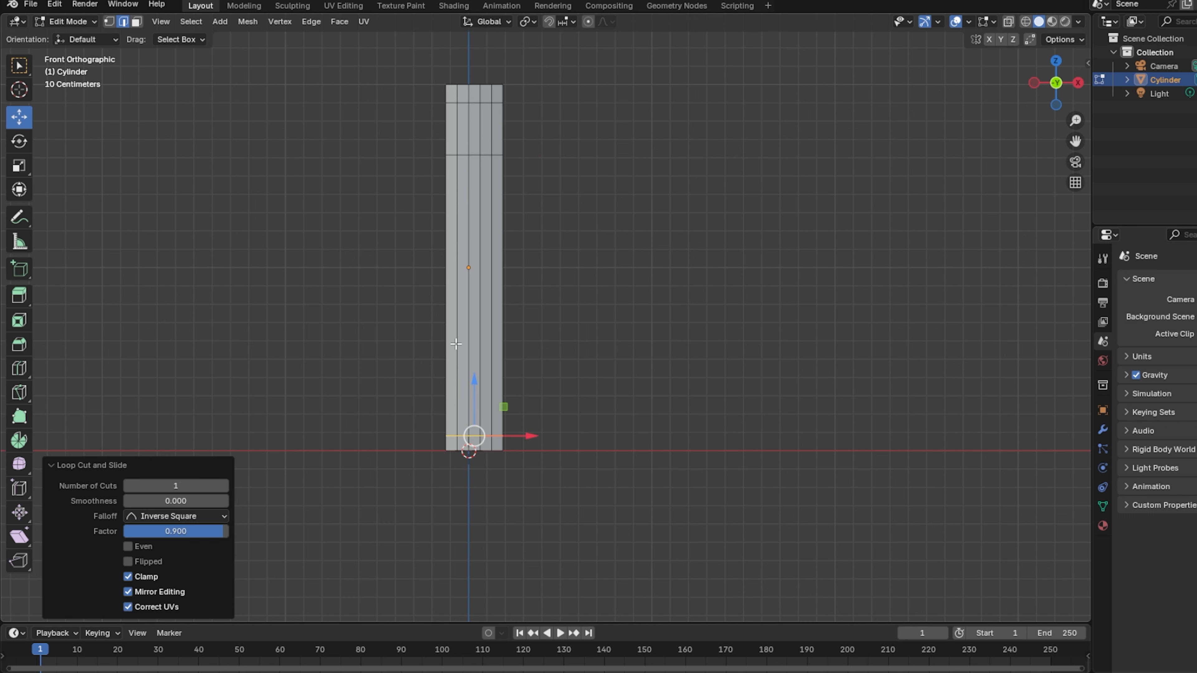
Add a fourth horizontal loop cut in the long middle section, slid down to a short distance above the lowest cut
left_click(476, 356, "alt")
key("g")
key("g")
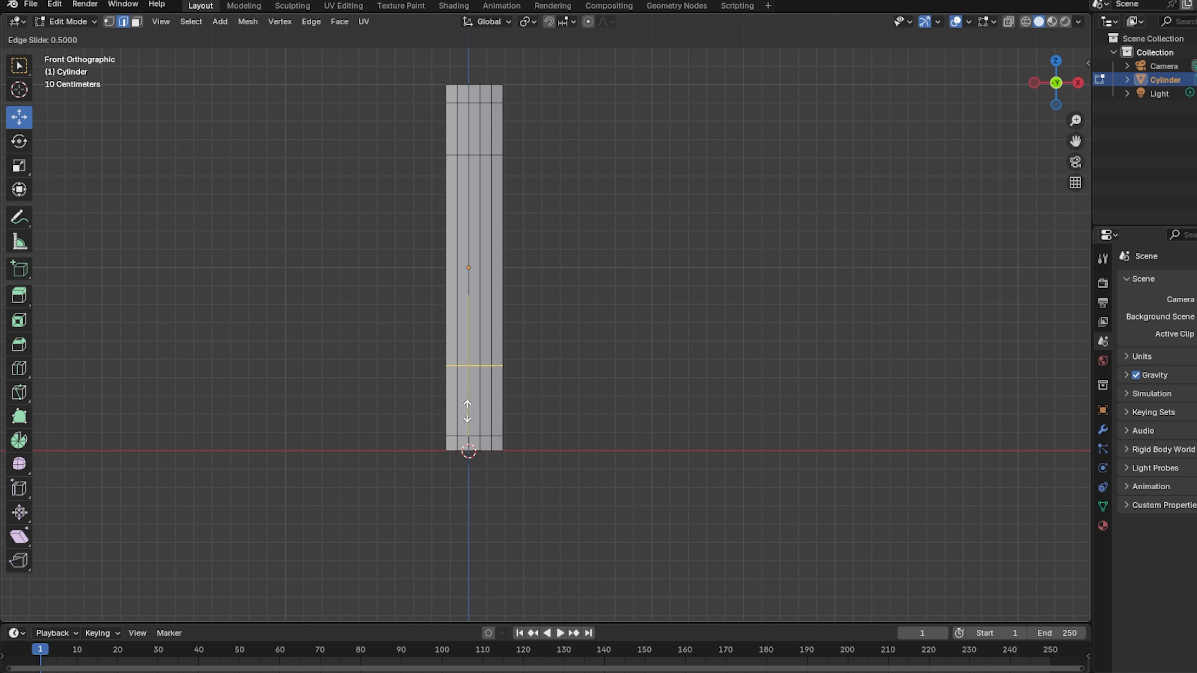
left_click(467, 420)
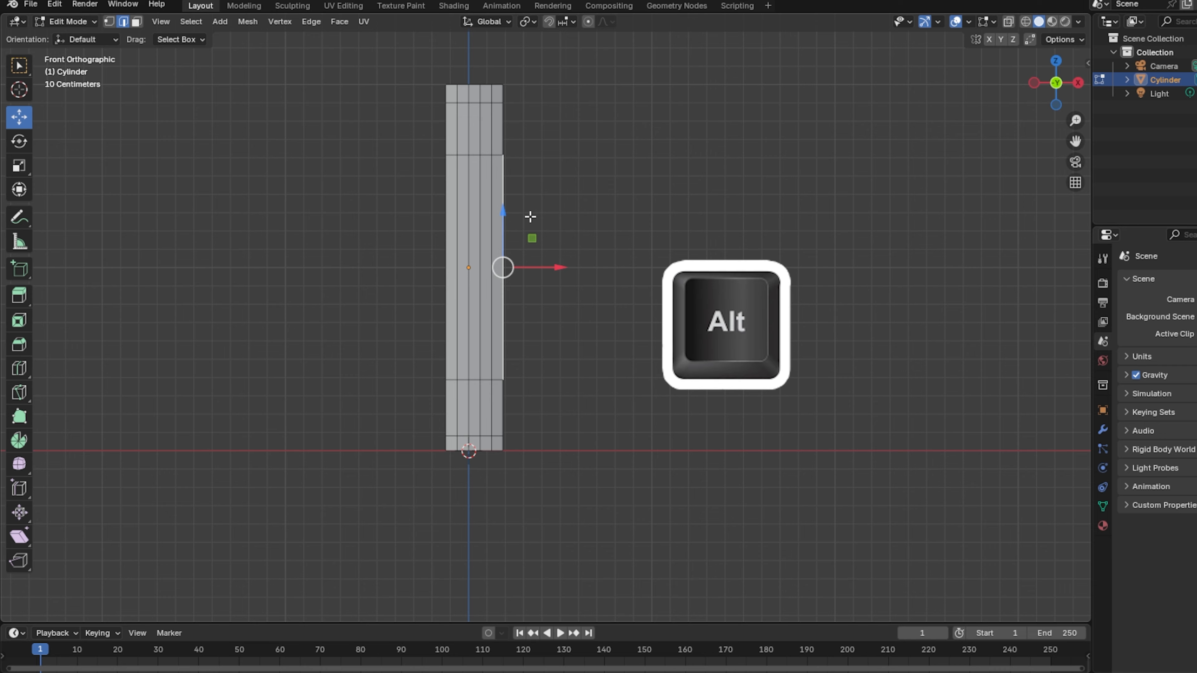
Reveal the hidden part of the cup and select the five faces between the two upper loop cuts
key("alt+h")
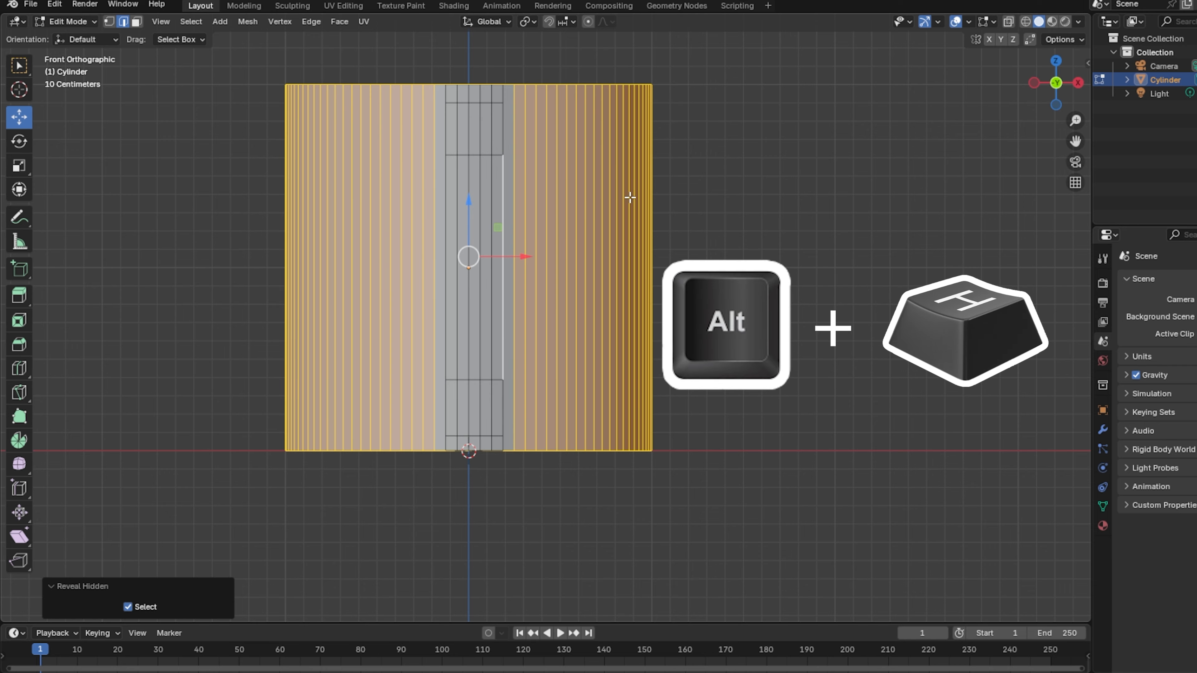
middle_click_drag(276, 101, 450, 198)
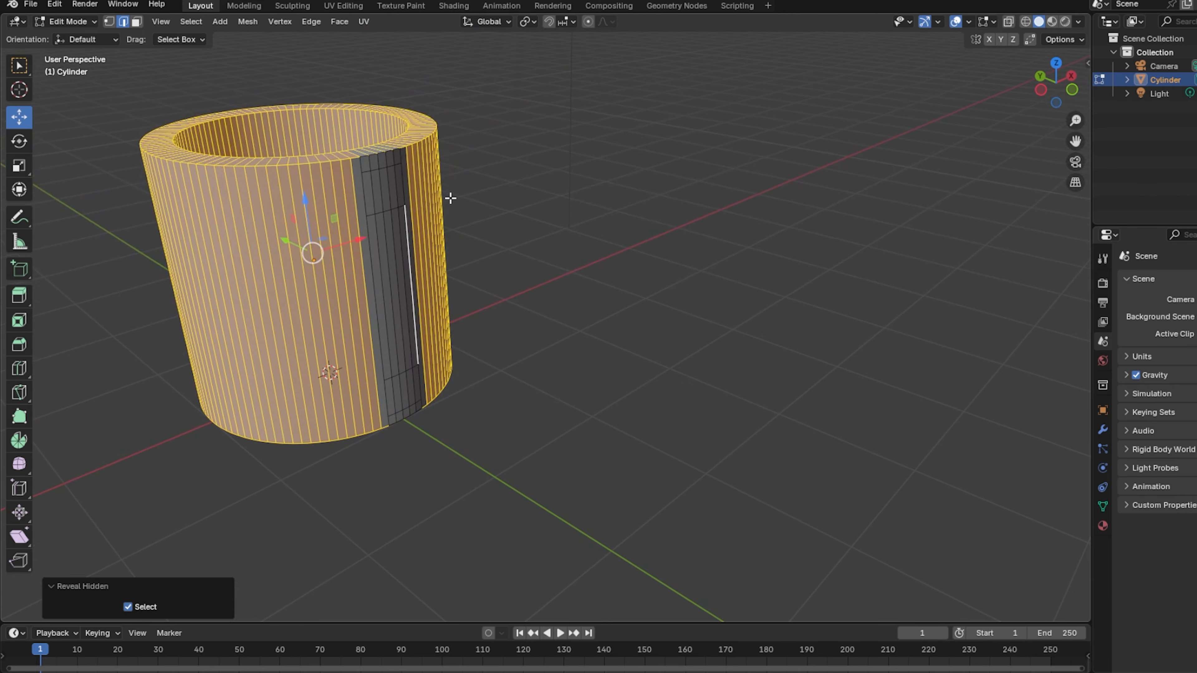
left_click(136, 22)
left_click(392, 190)
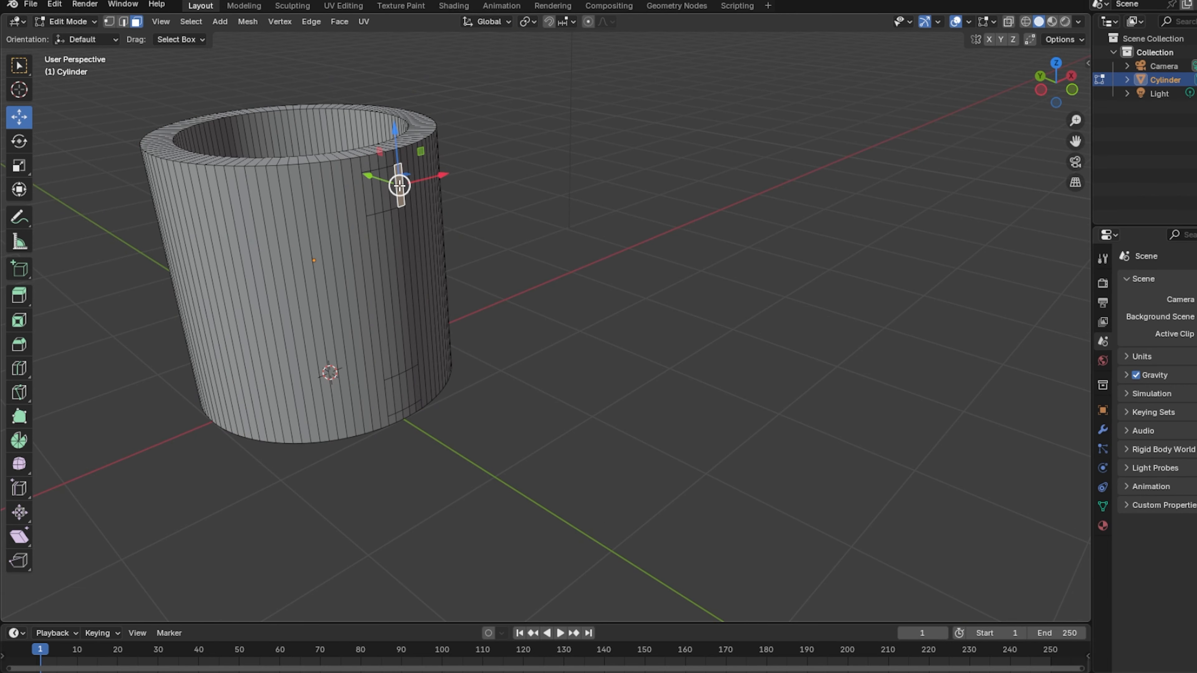
left_click(384, 174, "shift")
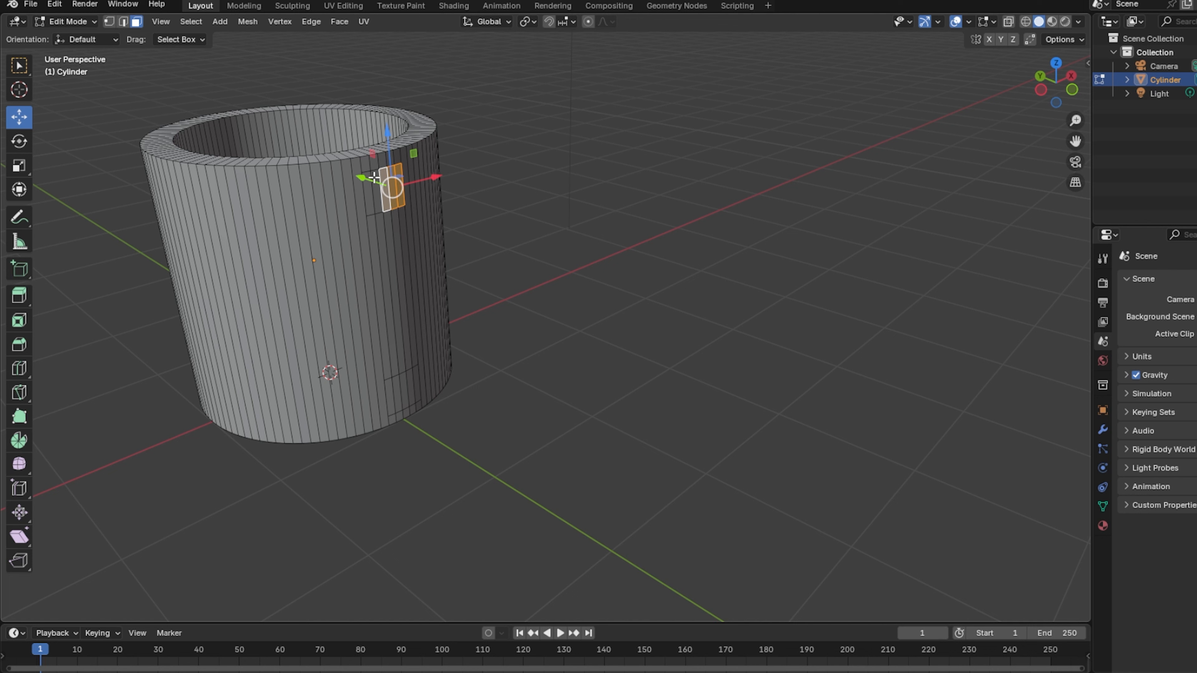
left_click(369, 199)
left_click(383, 202, "shift")
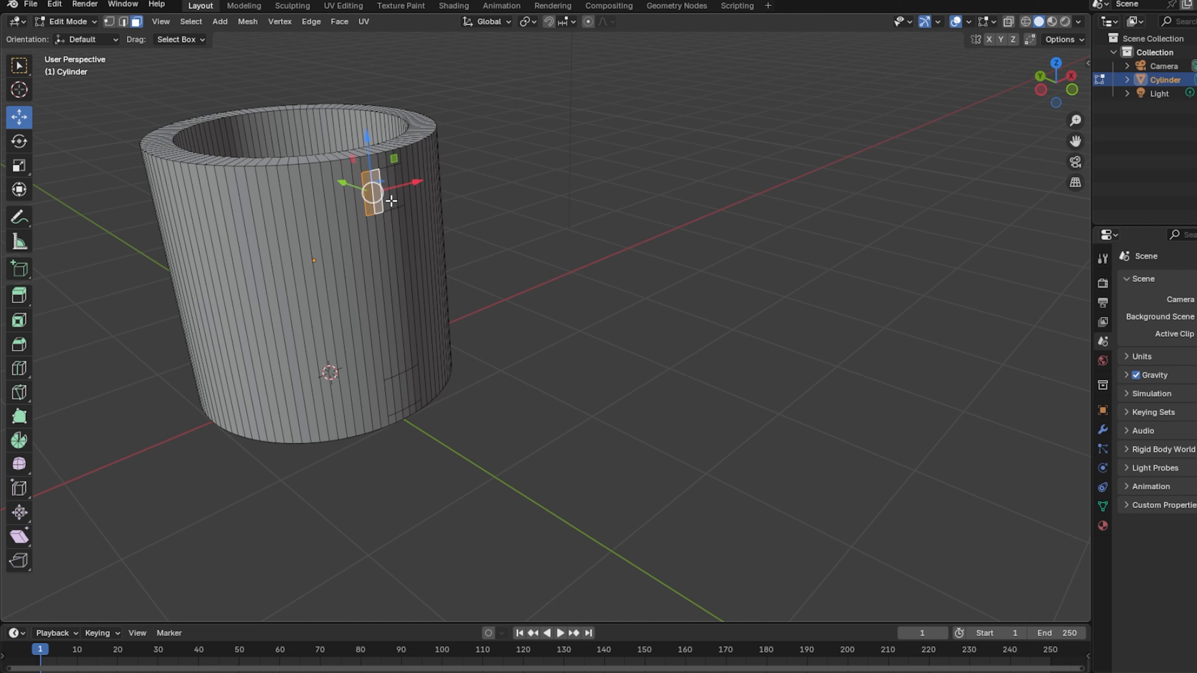
left_click(390, 204, "shift")
left_click(394, 206, "shift")
left_click(399, 208, "shift")
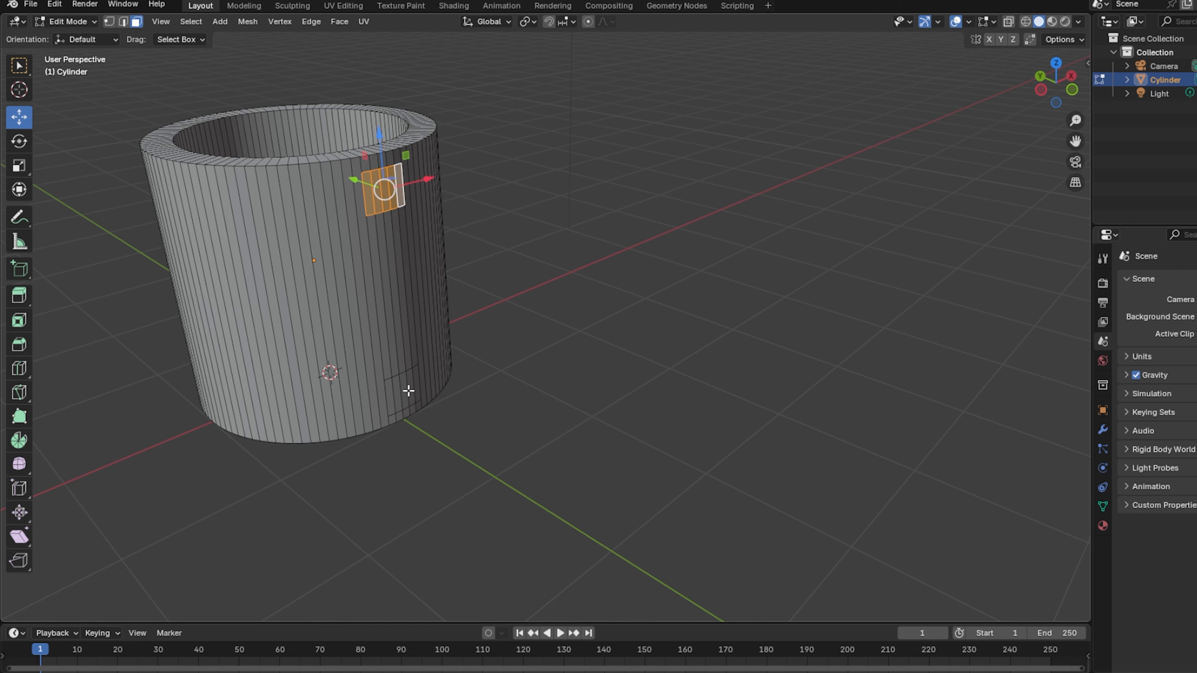
Add the five faces between the two lower loop cuts to the selection
left_click(415, 376, "shift")
left_click(409, 380, "shift")
left_click(403, 382, "shift")
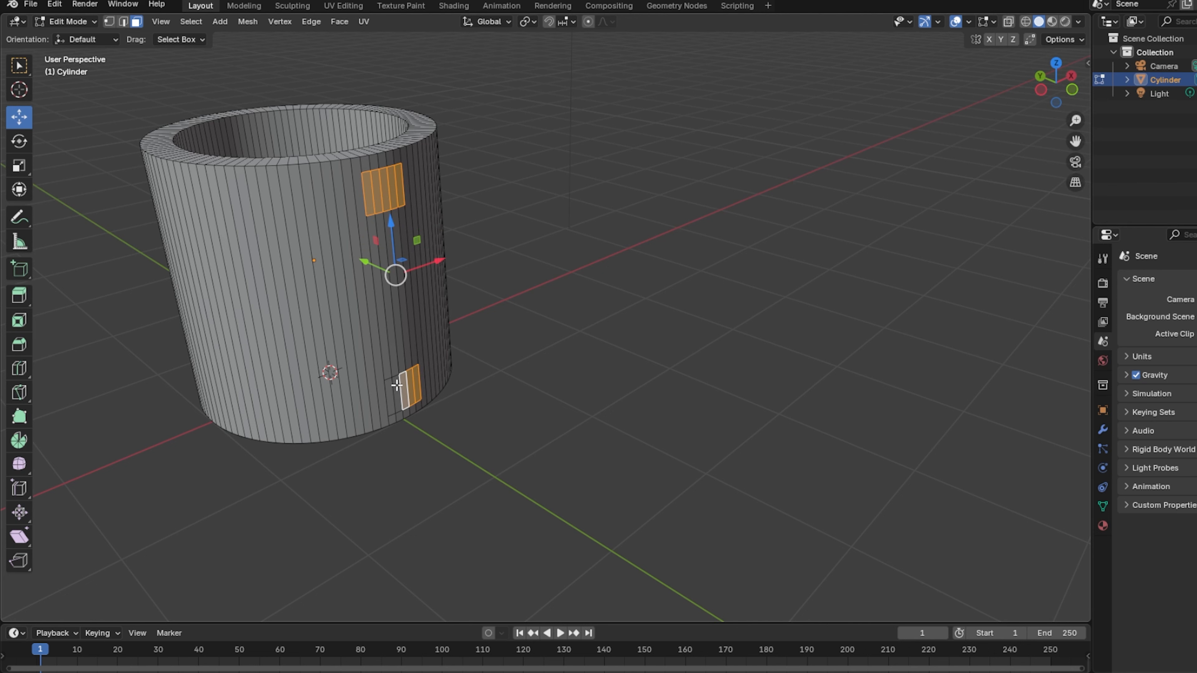
left_click(395, 388, "shift")
left_click(390, 388, "shift")
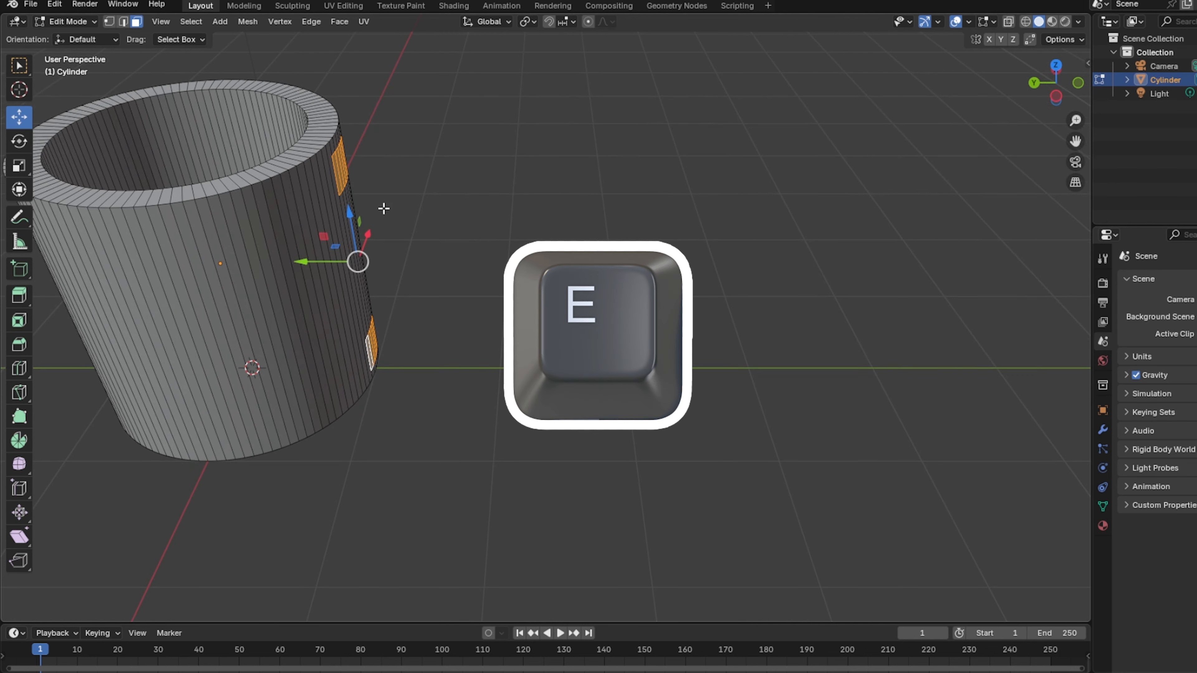
Extrude both selected face groups outward by 0.9 m as the handle's two arms, finishing the extrusion in top view
middle_click_drag(390, 206, 448, 293, "shift")
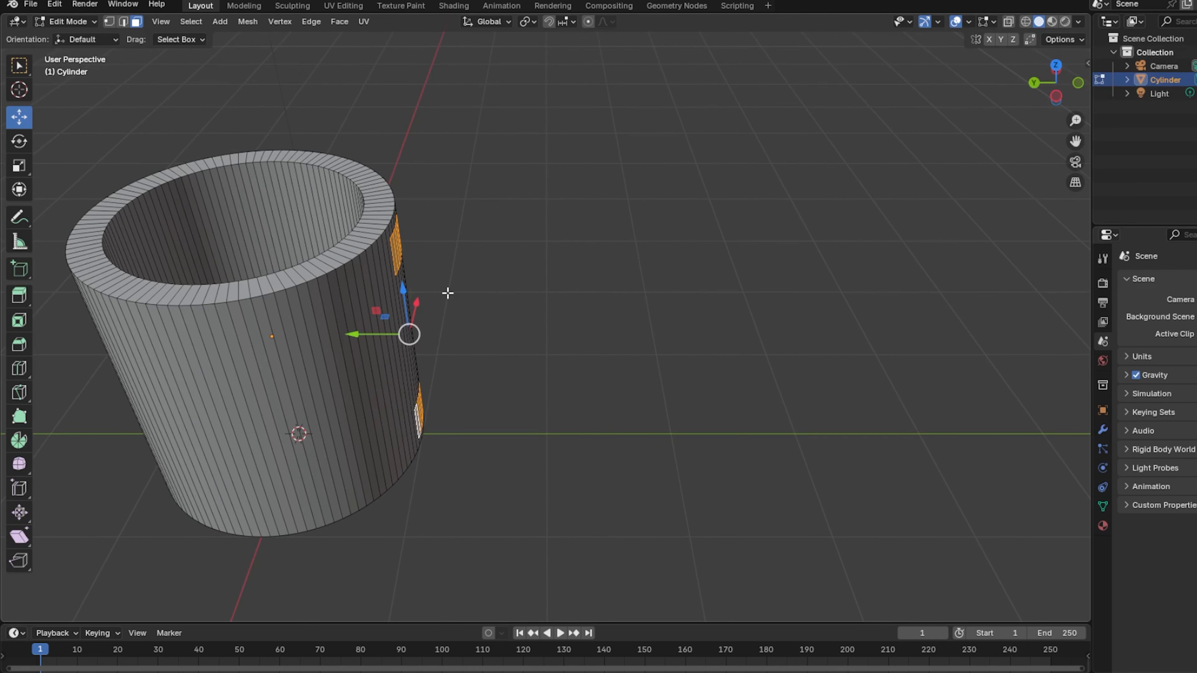
key("e")
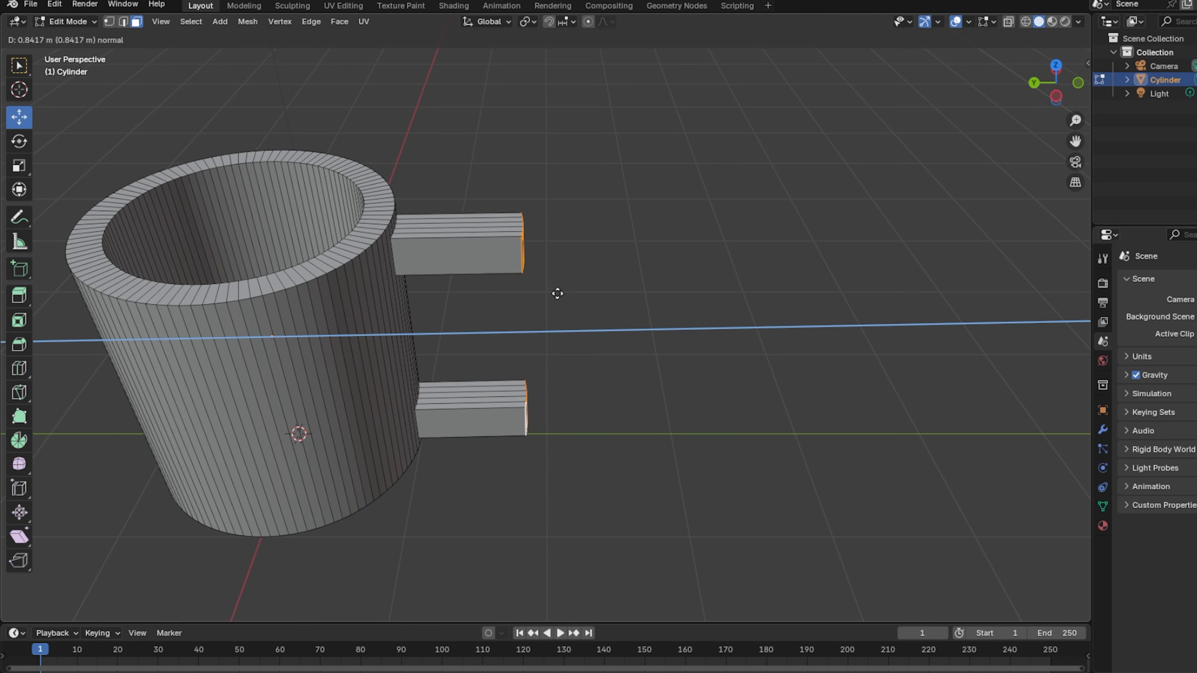
key("KP_7")
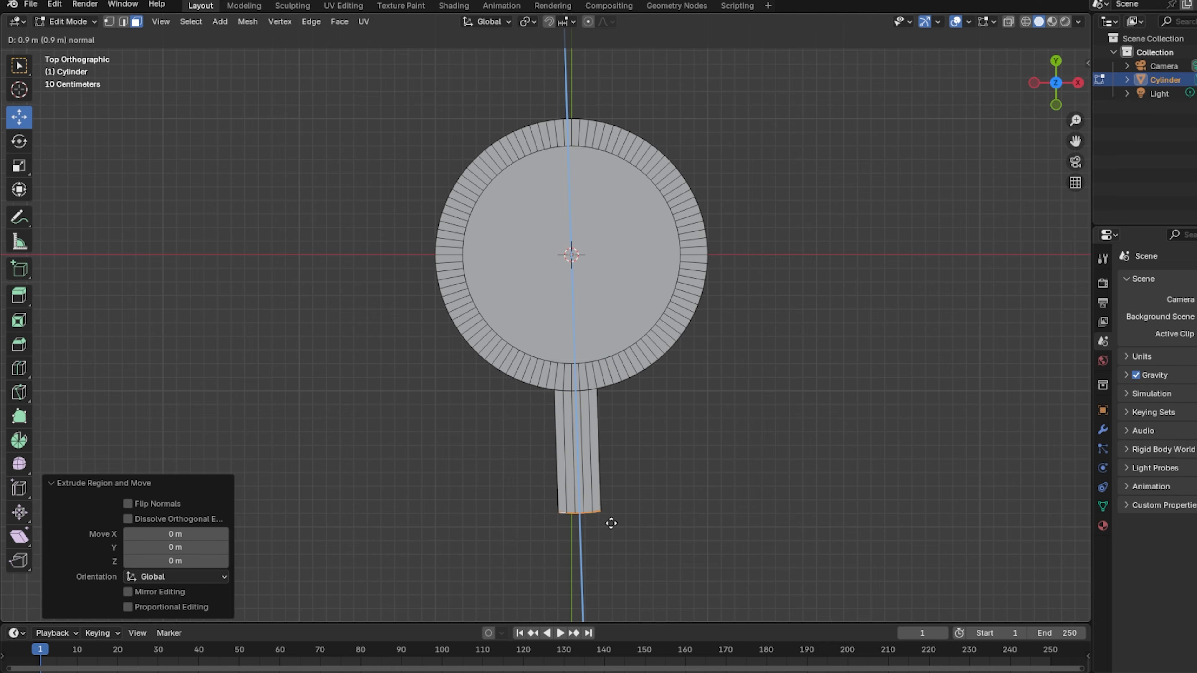
left_click(611, 524)
Select the five faces on the underside of the upper handle arm
middle_click_drag(611, 524, 582, 350)
middle_click_drag(573, 407, 641, 354, "shift")
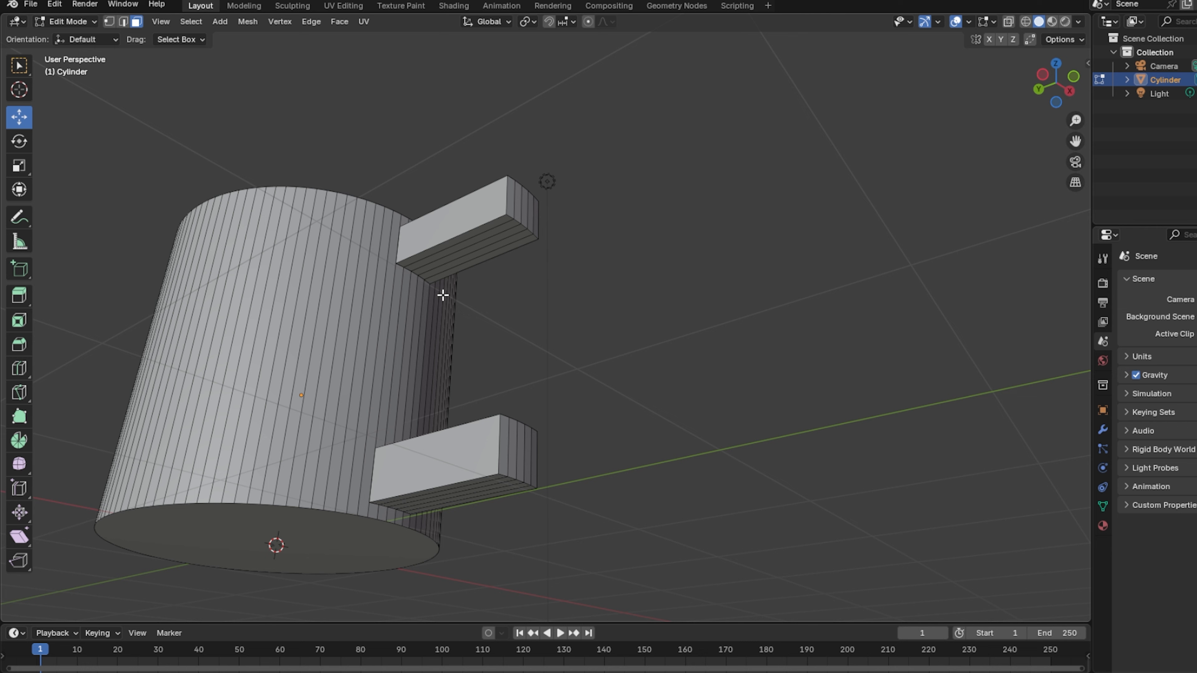
left_click(507, 218)
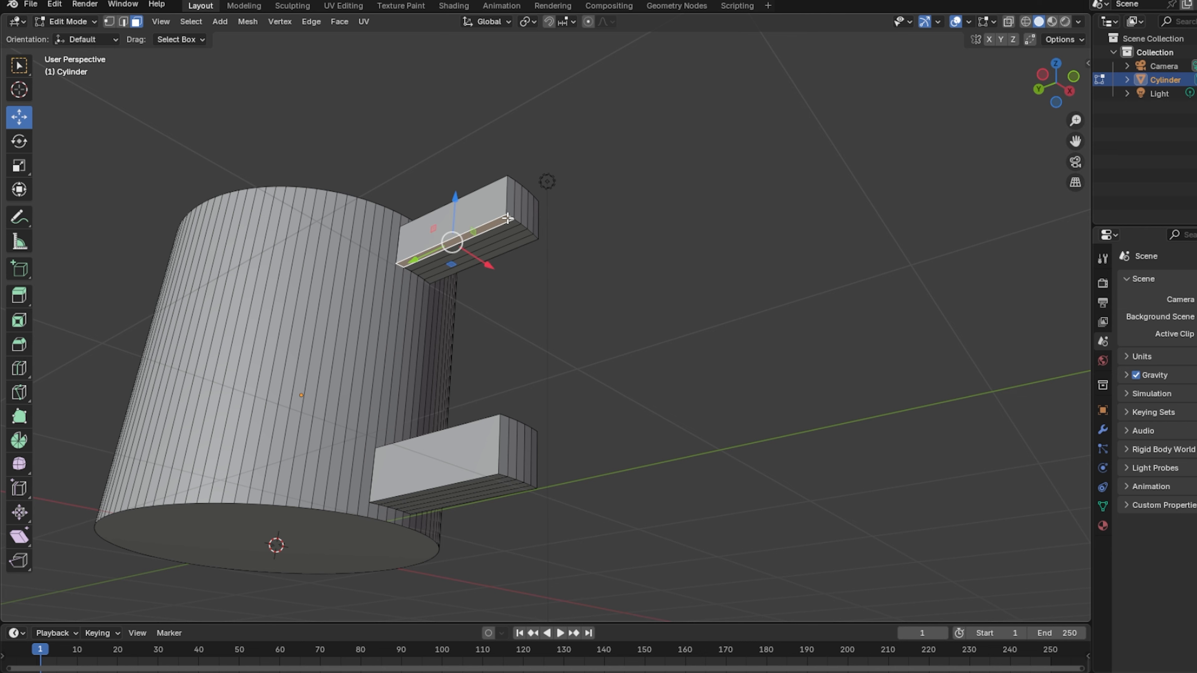
left_click(514, 223, "shift")
left_click(515, 231, "shift")
left_click(521, 235, "shift")
left_click(522, 244, "shift")
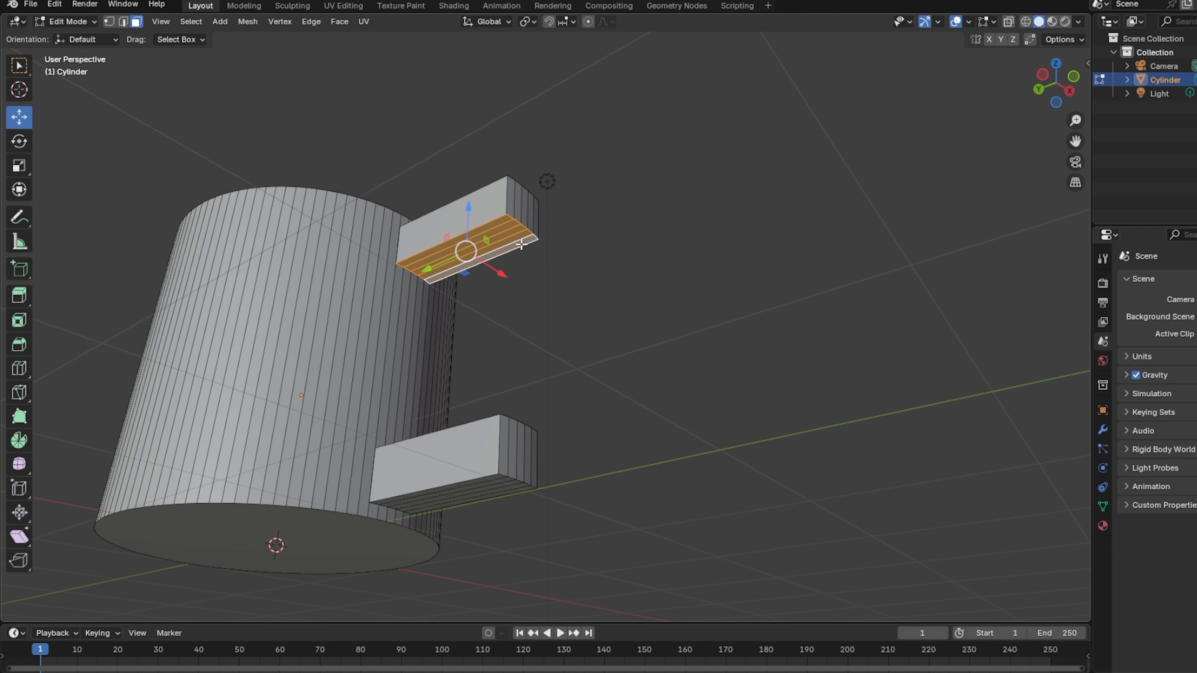
Add the five faces on top of the lower handle arm to the selection
middle_click_drag(458, 250, 457, 383)
left_click(459, 380, "shift")
left_click(456, 387, "shift")
left_click(454, 390, "shift")
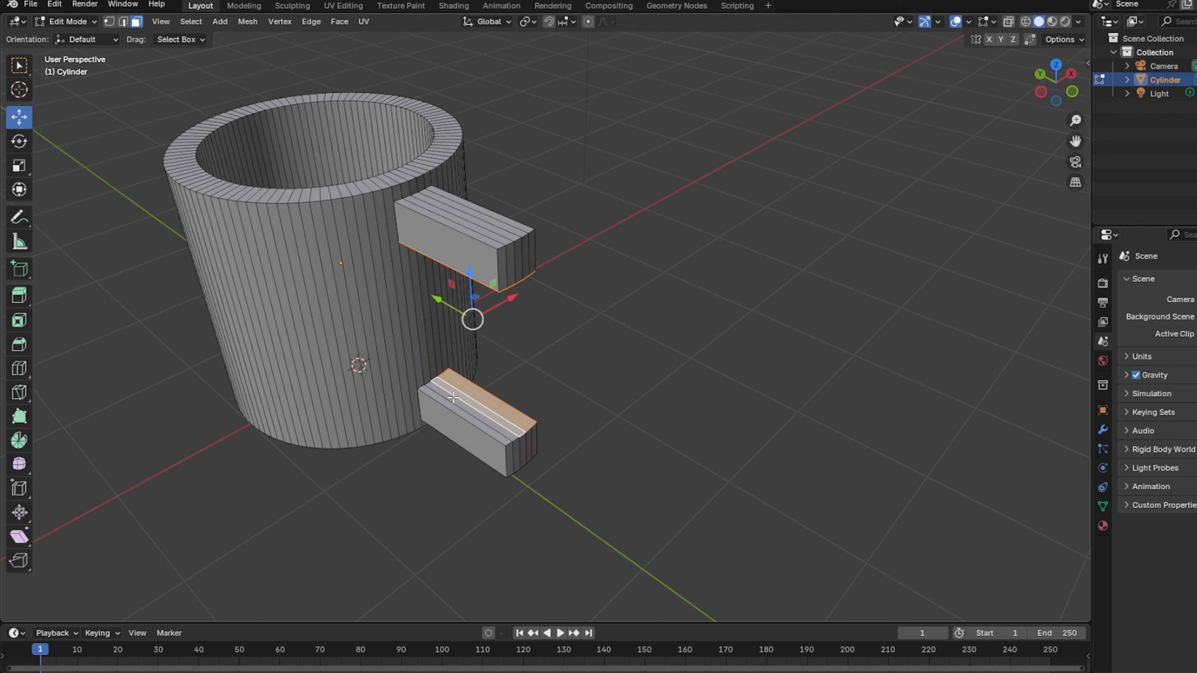
left_click(452, 393, "shift")
left_click(450, 397, "shift")
Invert the selection and hide the rest of the cup so only the two facing strips of the arms stay visible
middle_click_drag(397, 345, 411, 279)
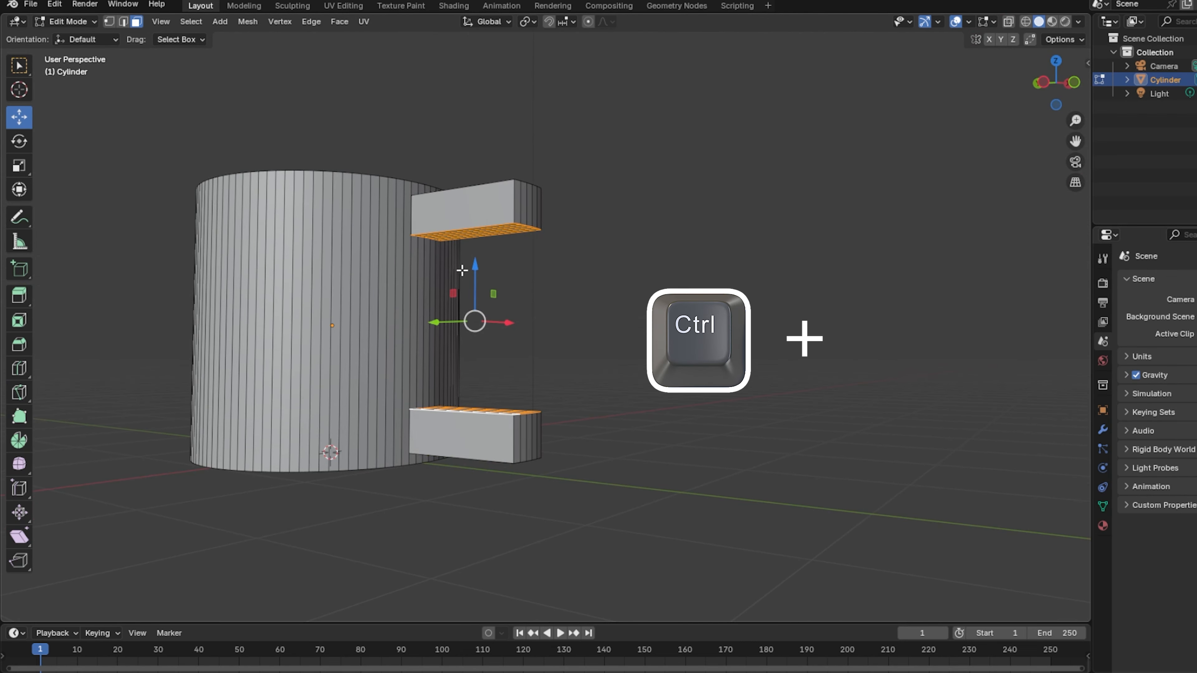
key("ctrl+i")
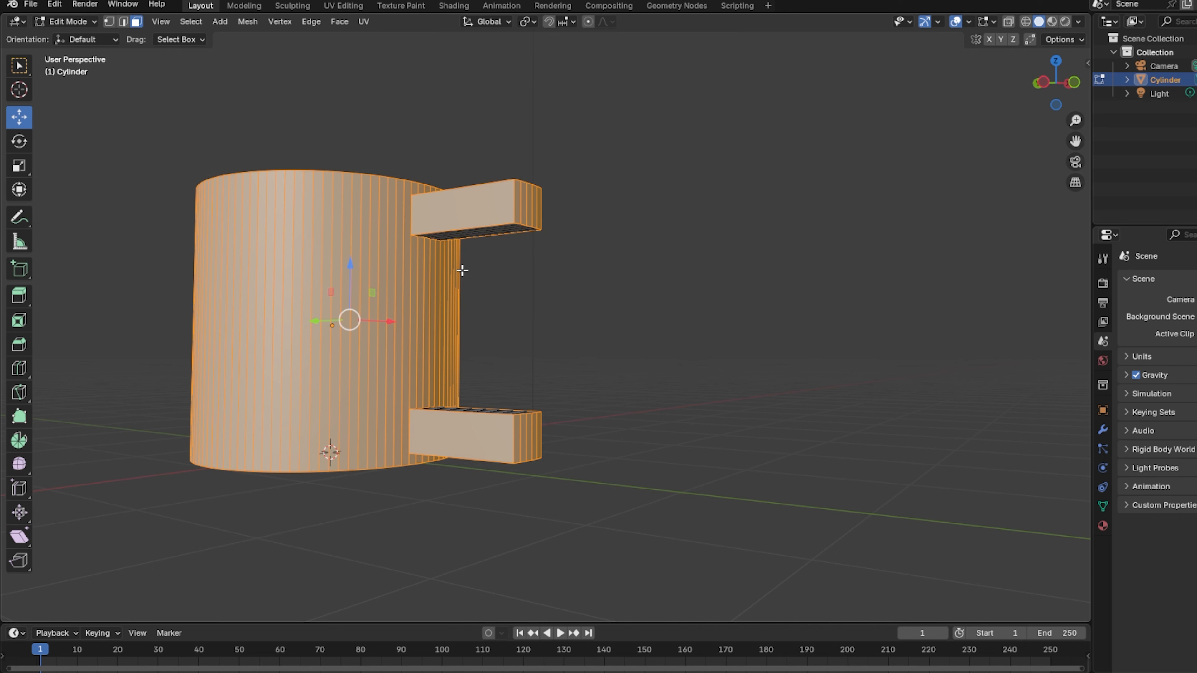
key("h")
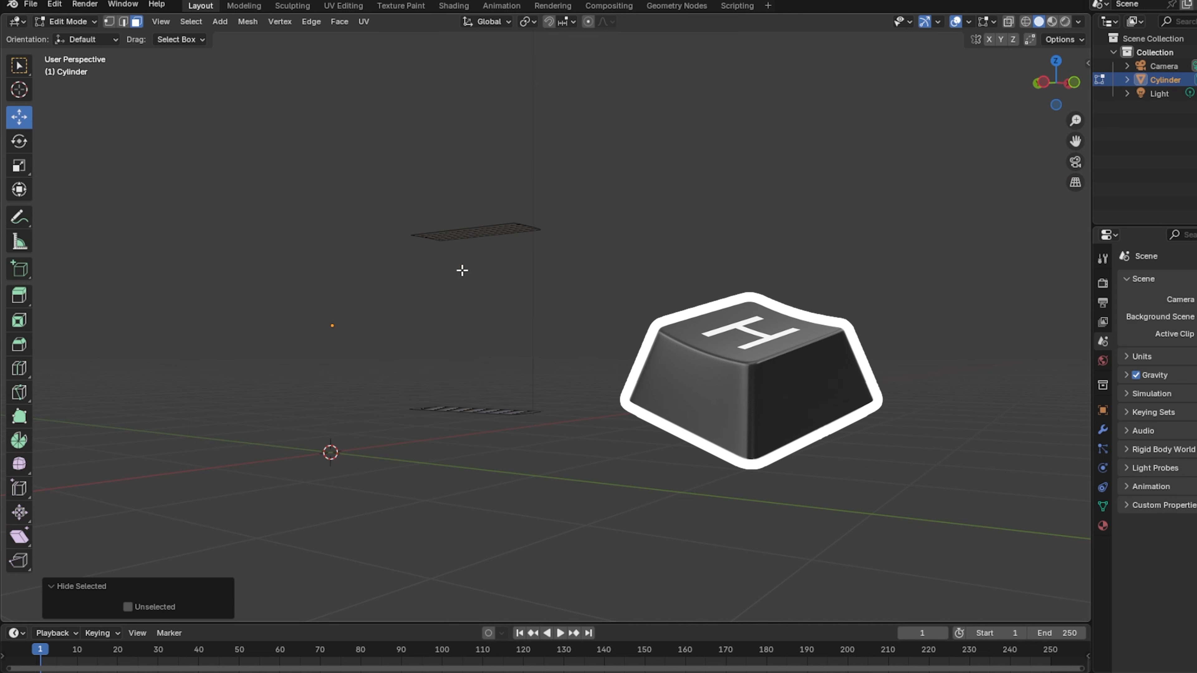
scroll(462, 270, "up", 4)
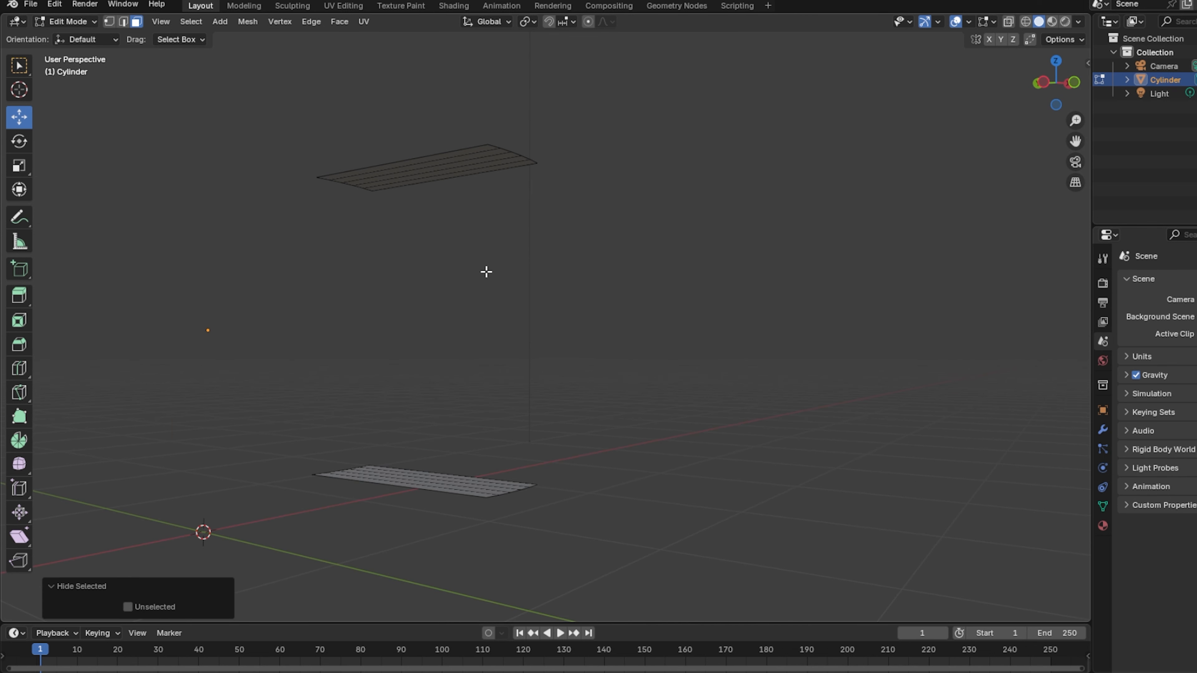
Undo the trial cut and add one crosswise loop cut to the upper strip, slid about halfway from its middle toward the outer end
middle_click_drag(461, 101, 484, 128)
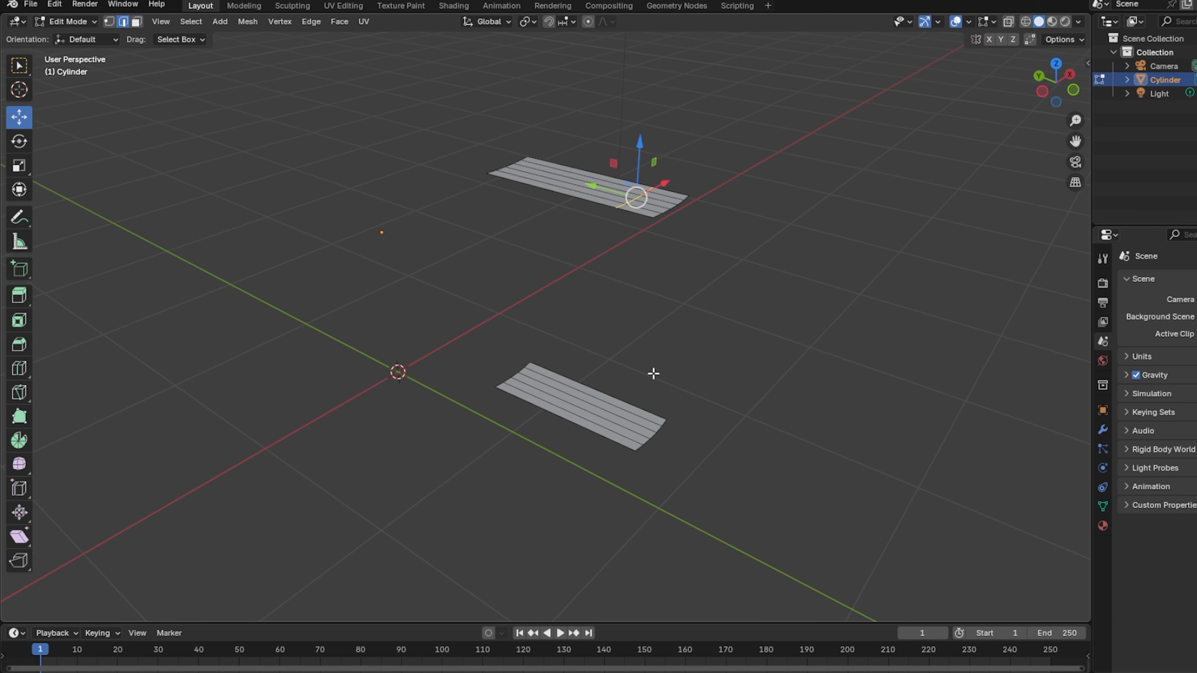
key("ctrl+z")
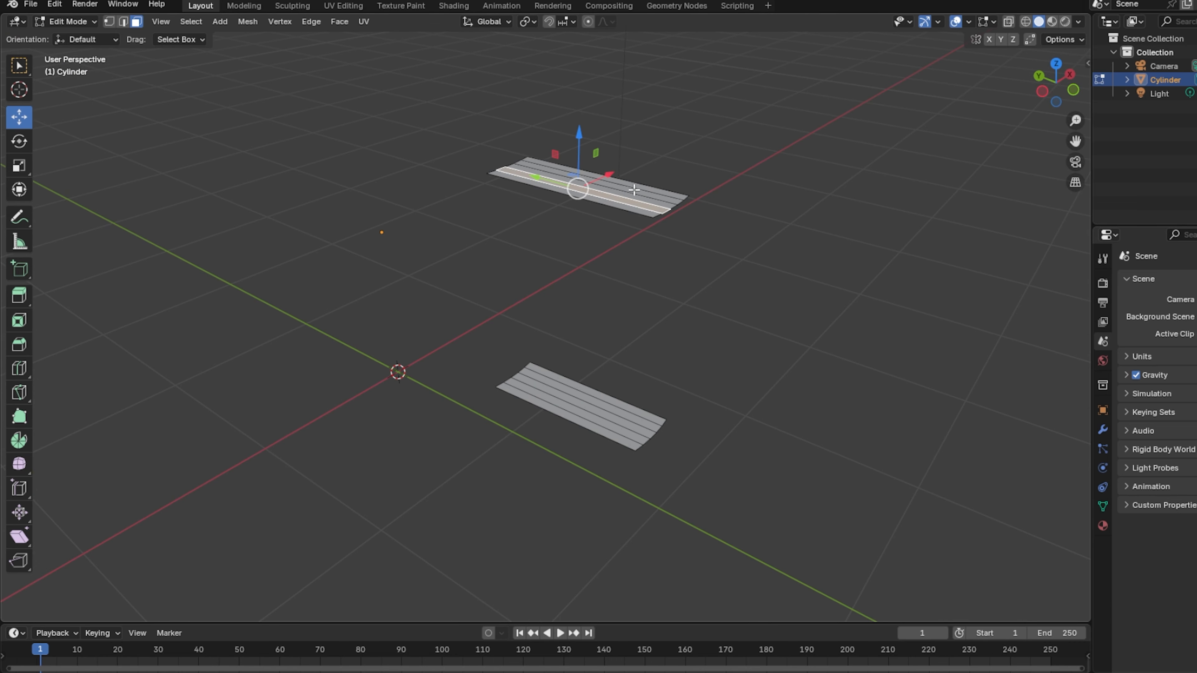
middle_click_drag(634, 189, 546, 242)
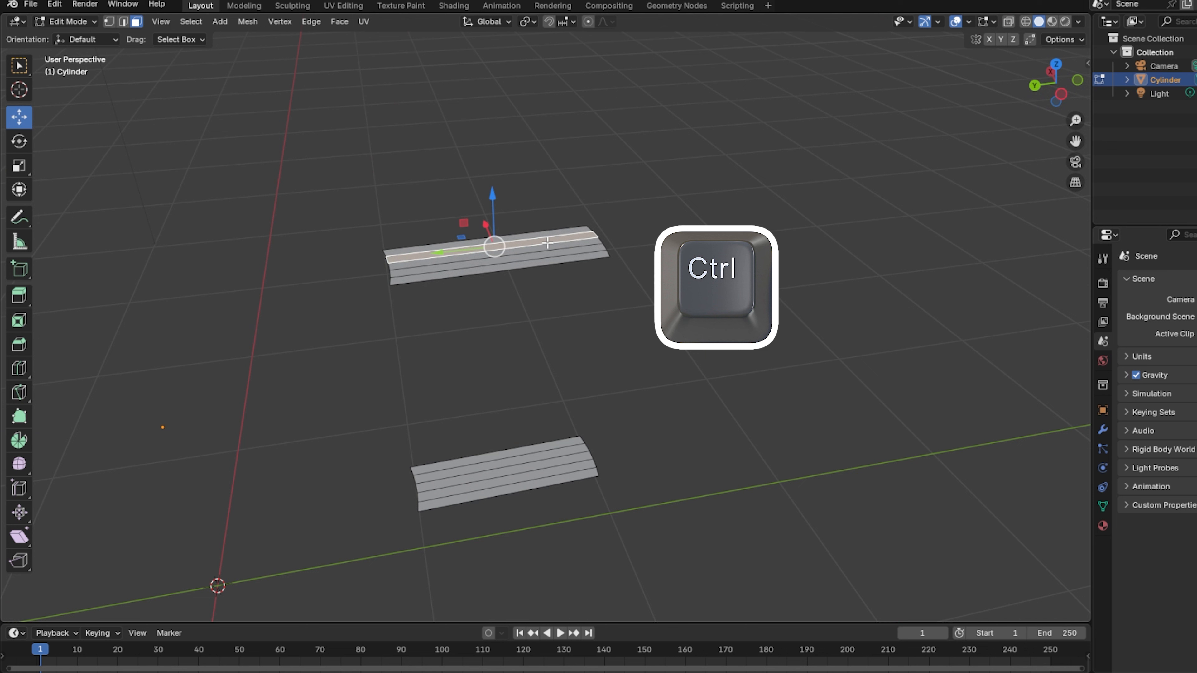
key("ctrl+r")
left_click(550, 242)
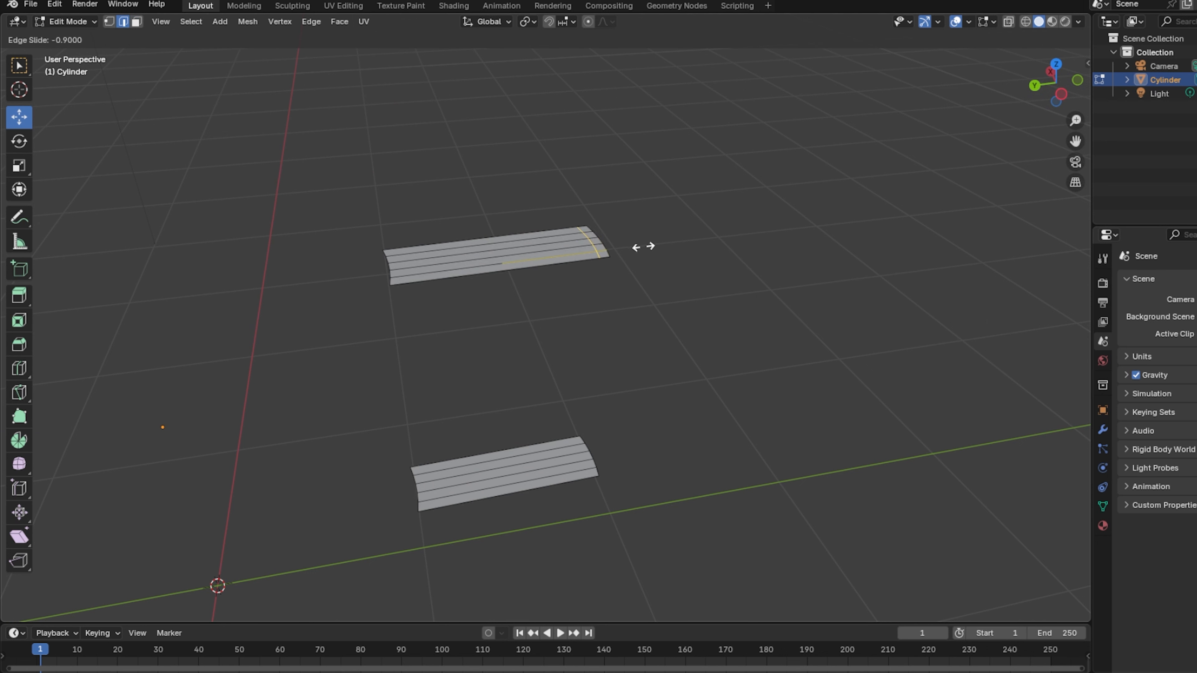
key("ctrl")
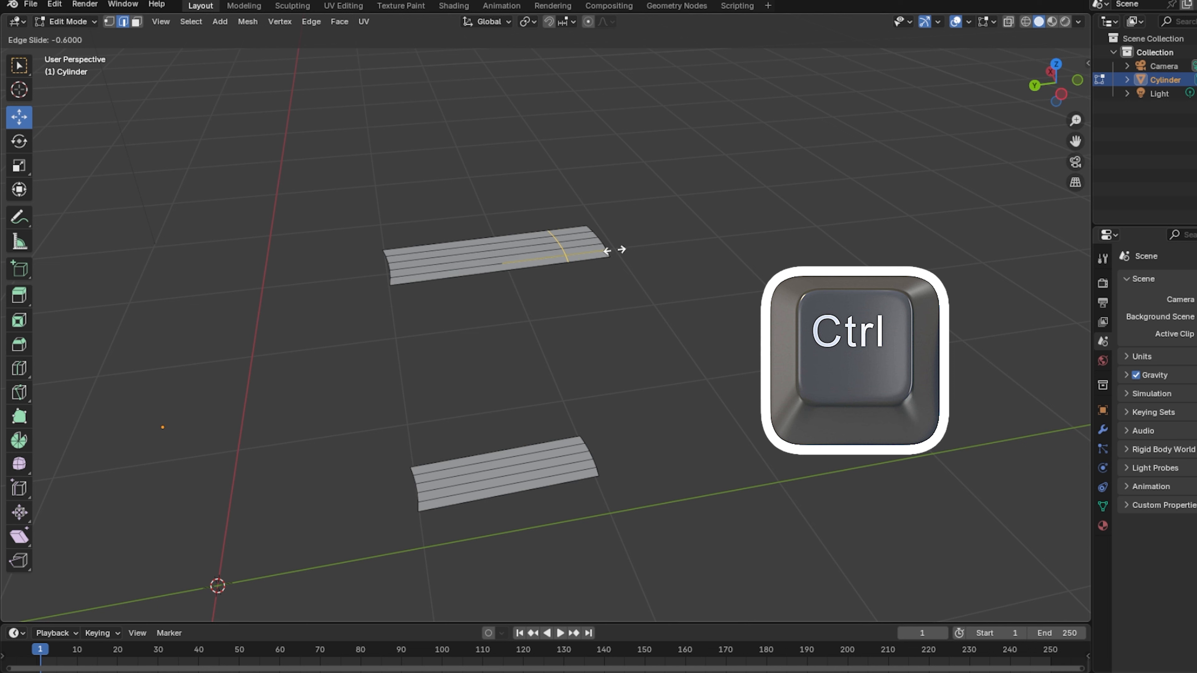
left_click(607, 251)
Add one crosswise loop cut to the lower strip, slid toward its outer end with a factor of -0.5
left_click(570, 455, "alt")
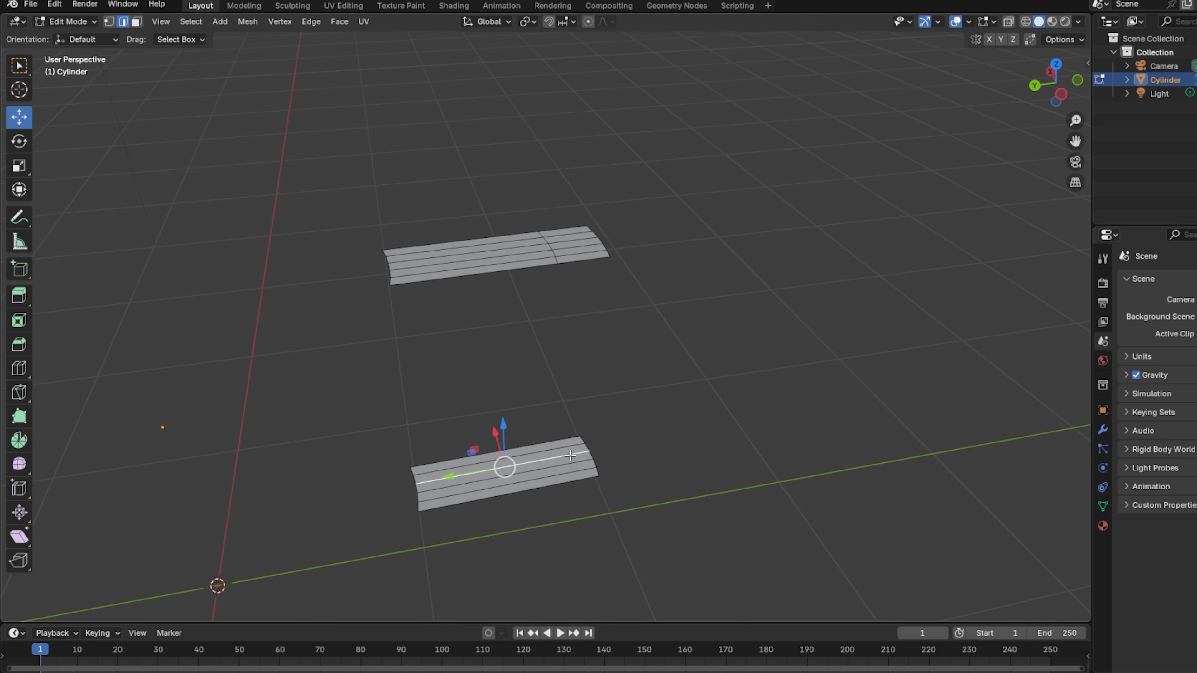
key("g")
key("g")
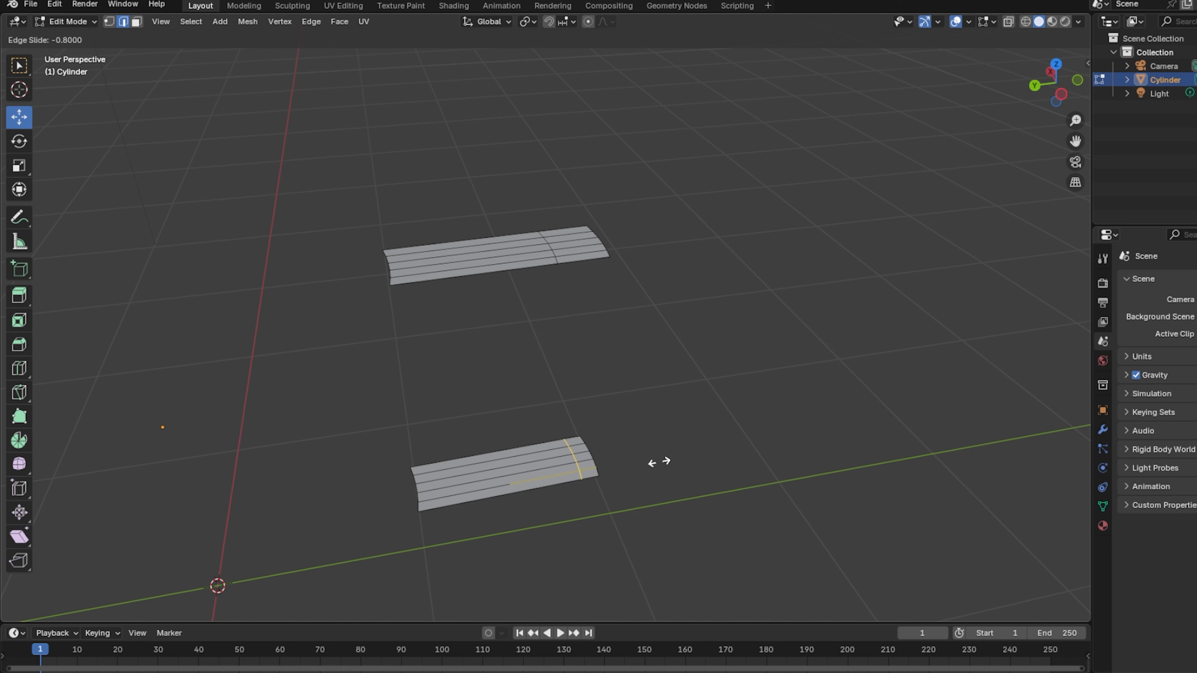
left_click(633, 470)
middle_click_drag(634, 470, 582, 427)
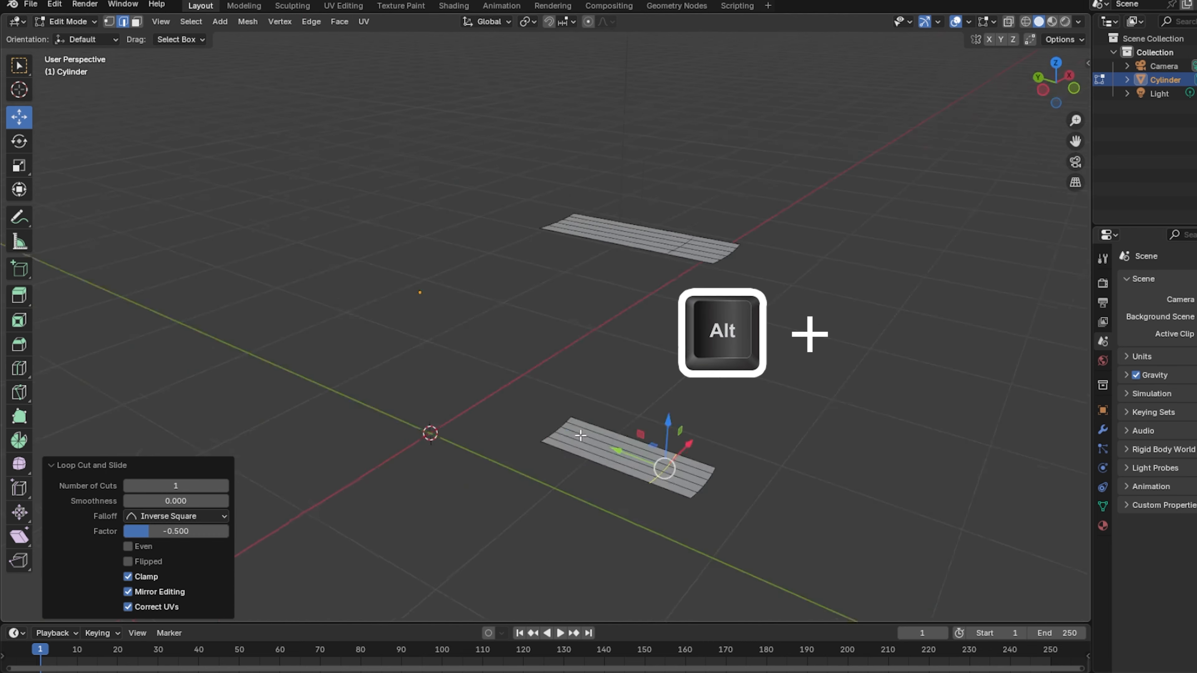
Reveal the hidden cup geometry, switch to face selection and clear the selection
key("alt+h")
scroll(776, 361, "up", 2)
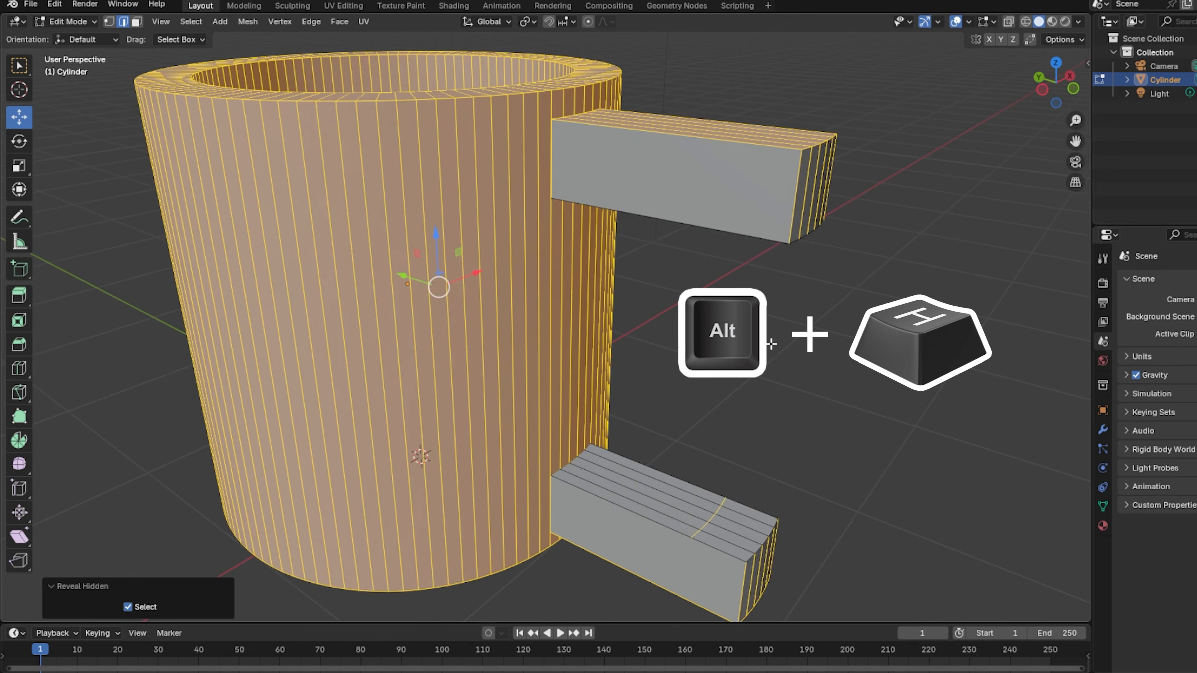
left_click(136, 21)
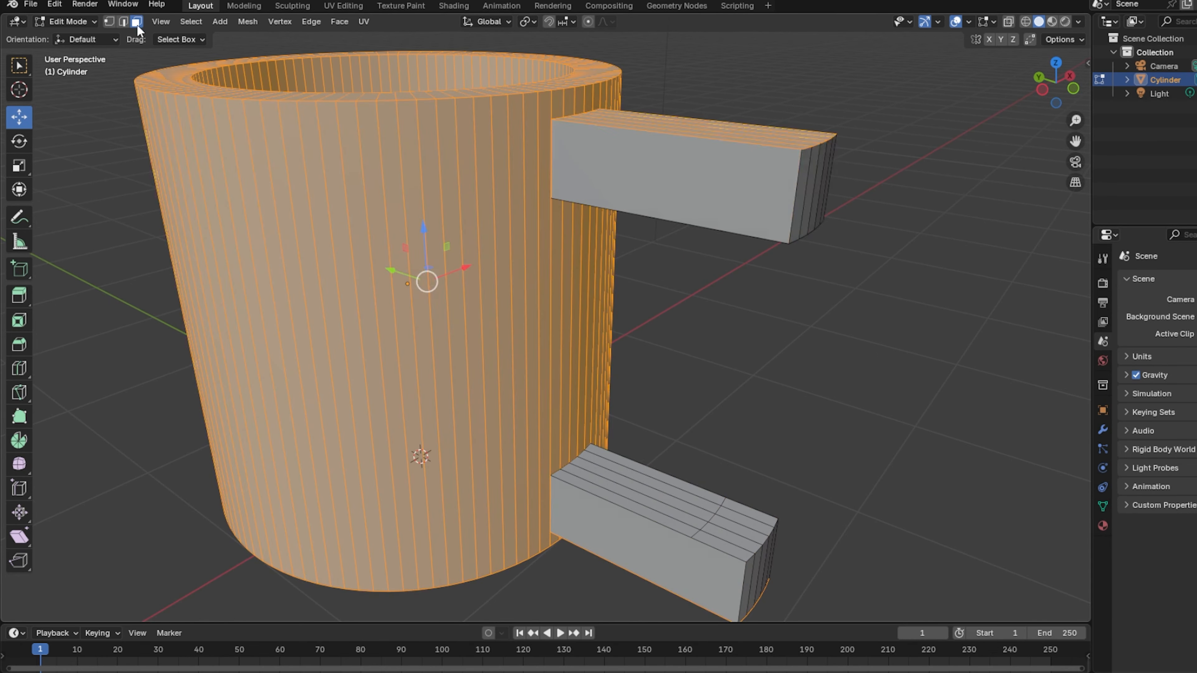
left_click(799, 399)
middle_click_drag(800, 399, 641, 290)
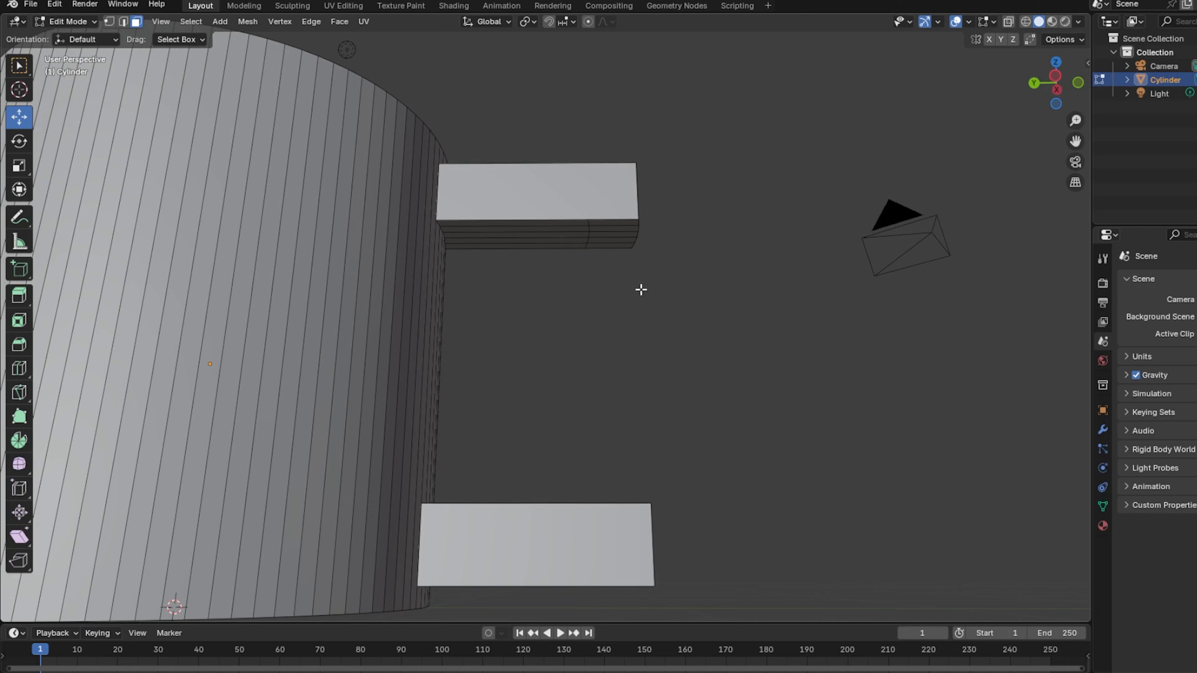
Select the five small faces under the upper arm between the new loop cut and the arm's outer end
left_click(623, 246)
left_click(626, 240, "shift")
left_click(629, 235, "shift")
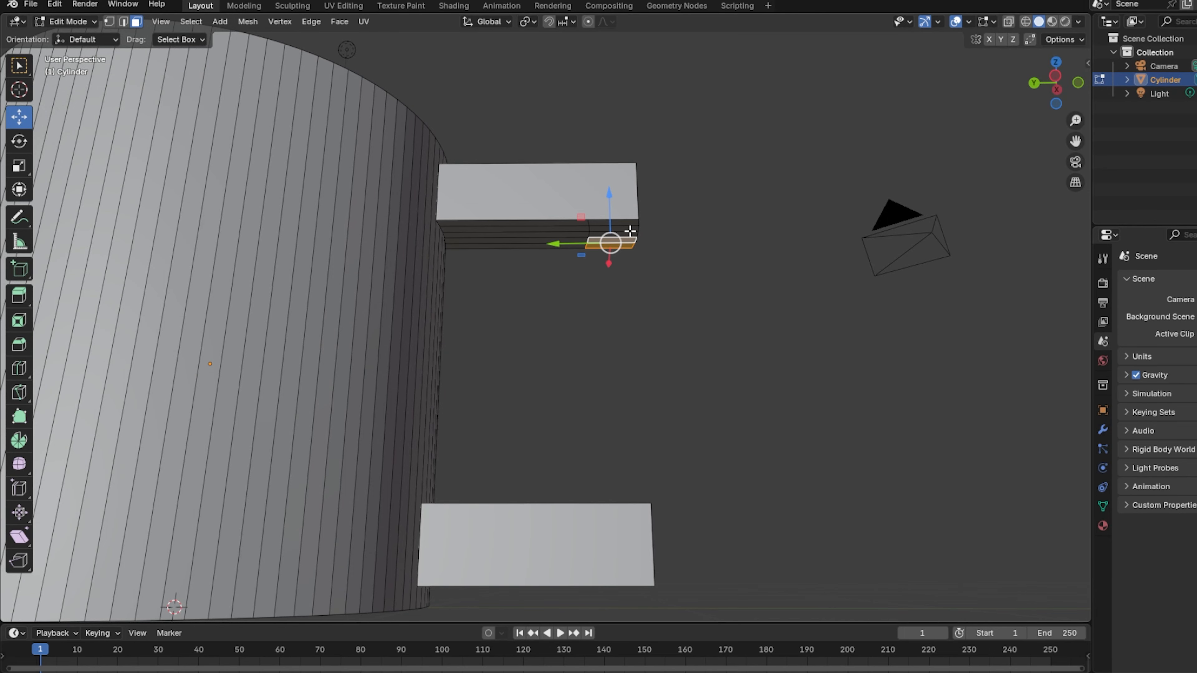
left_click(632, 229, "shift")
left_click(634, 225, "shift")
left_click(635, 222, "shift")
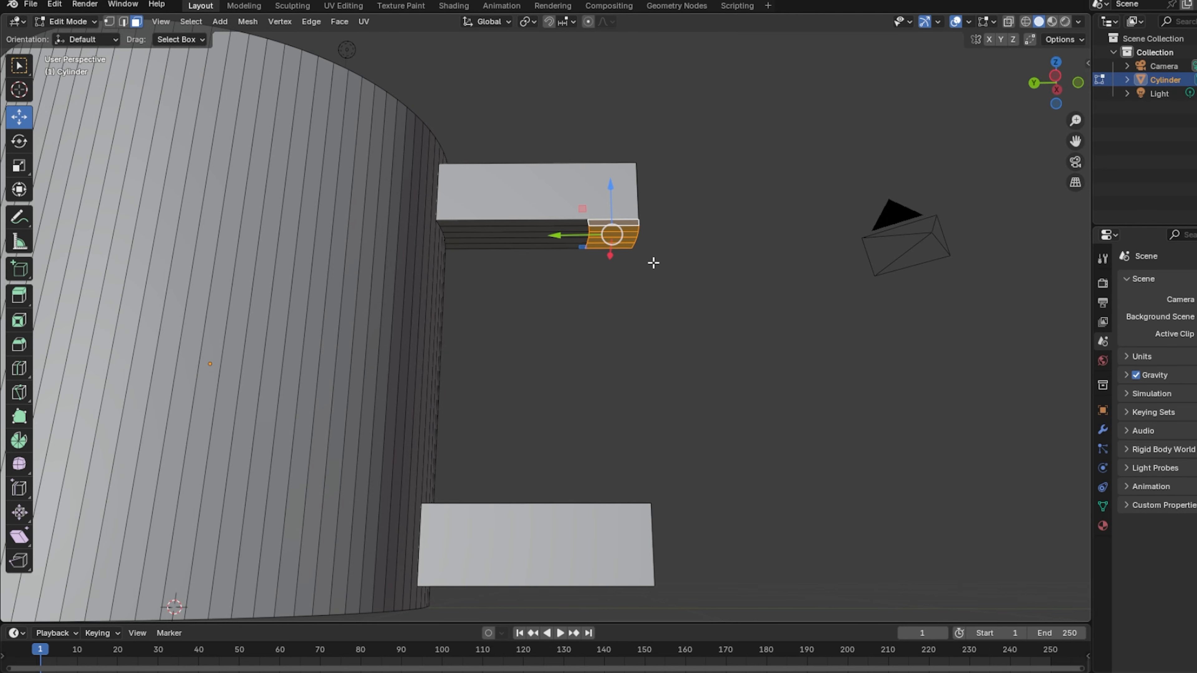
Add the five matching faces on top of the lower arm's outer end and connect both groups with Bridge Edge Loops
middle_click_drag(651, 259, 623, 317)
left_click(622, 312, "shift")
left_click(620, 317, "shift")
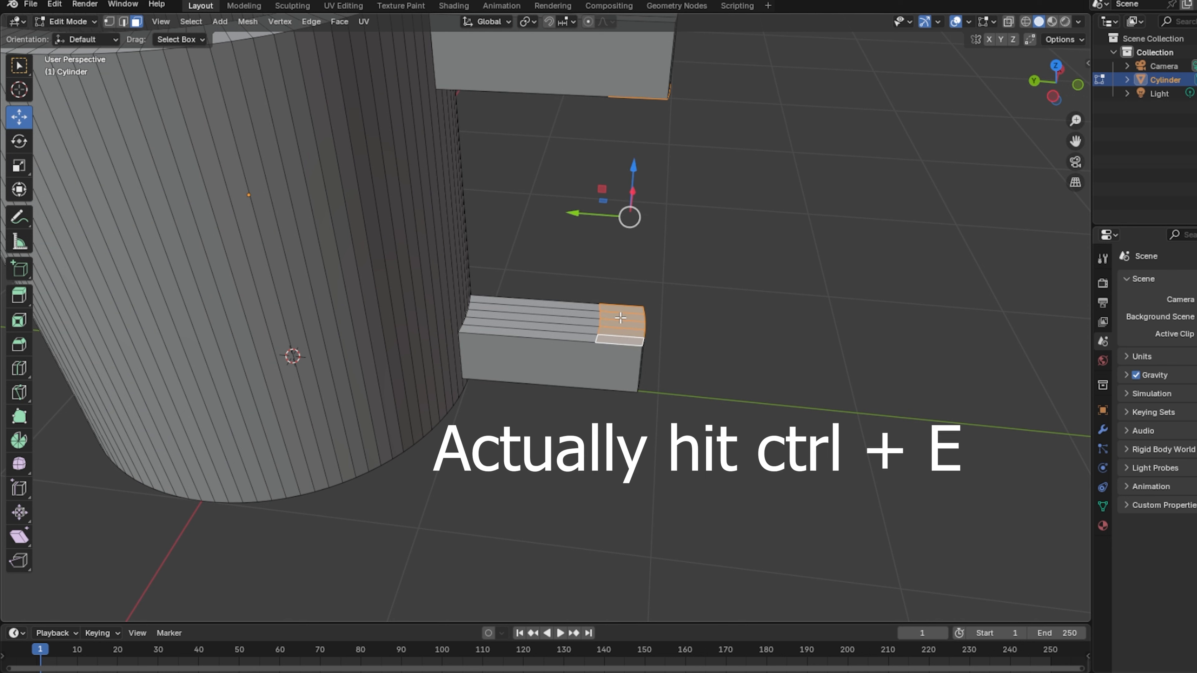
key("ctrl+e")
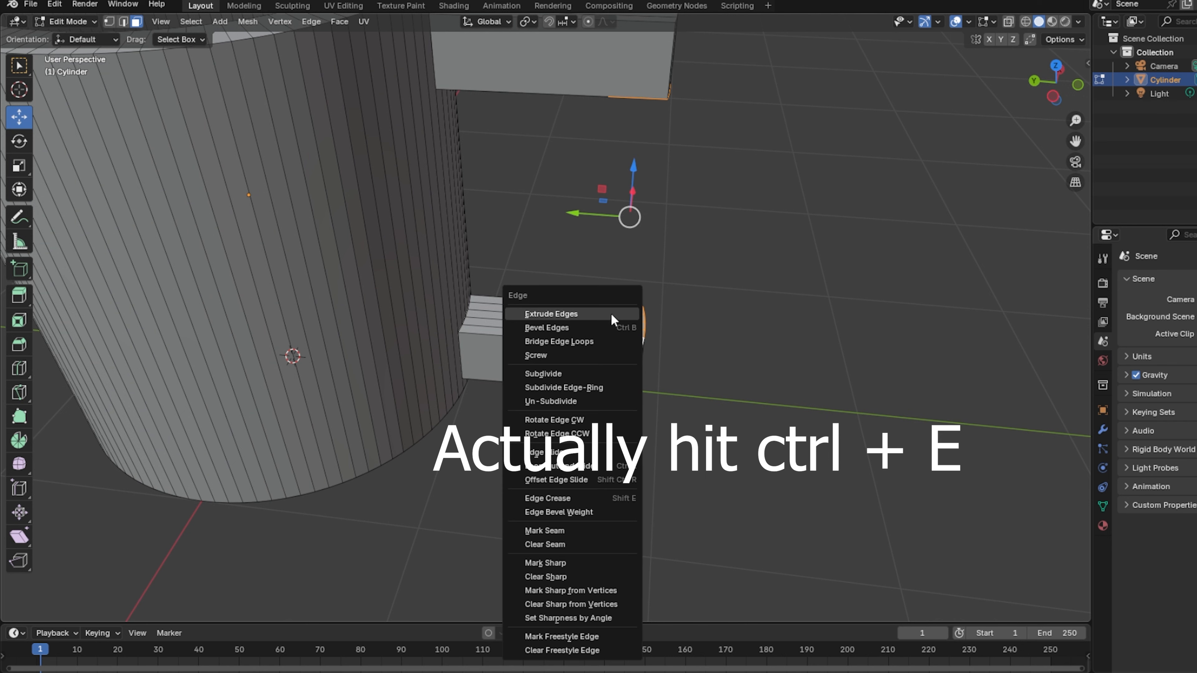
left_click(594, 341)
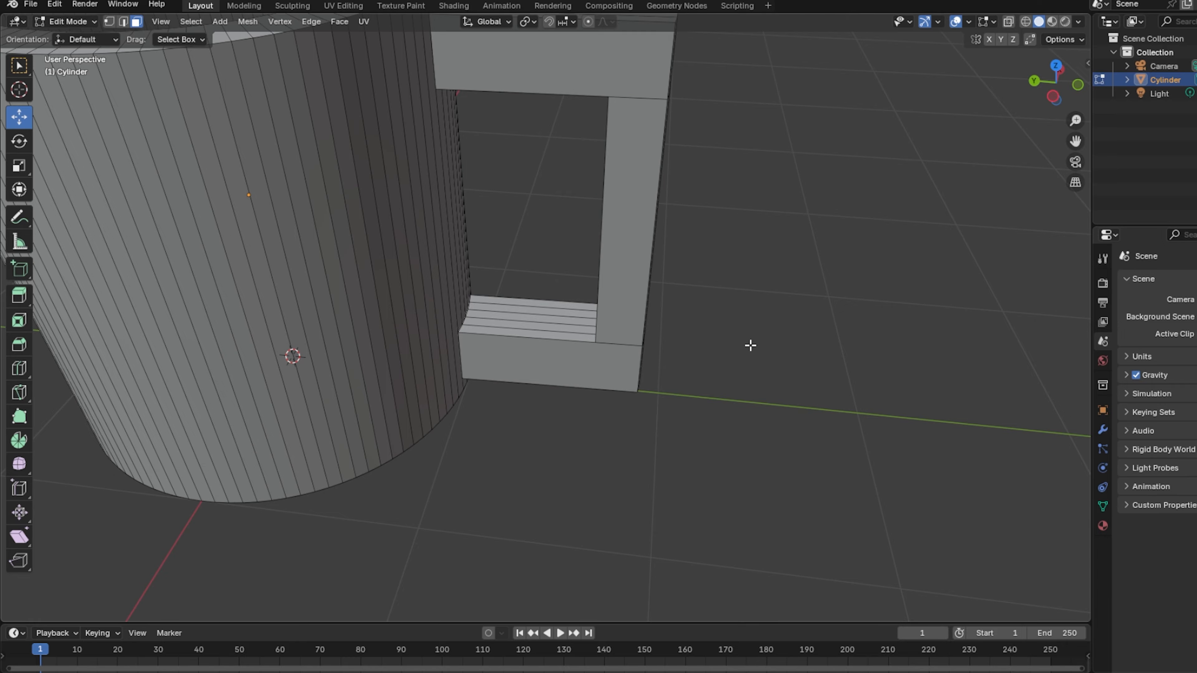
scroll(750, 345, "down", 5)
middle_click_drag(735, 350, 731, 317)
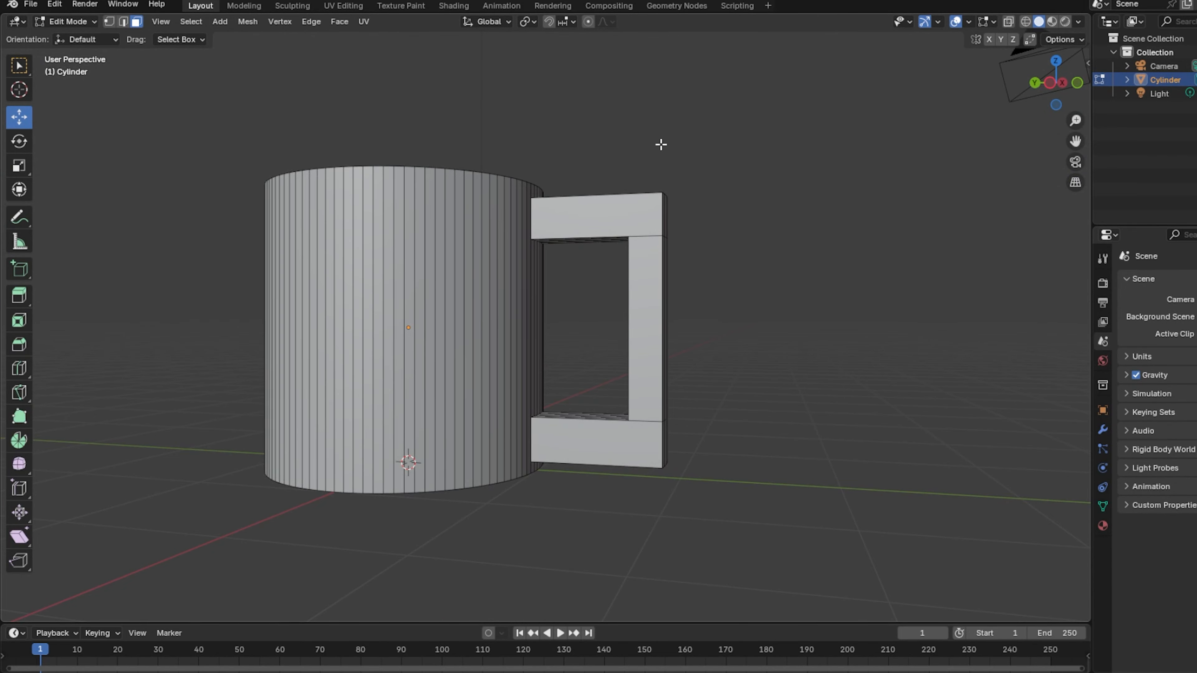
Try a bevel of about 0.05 m with 4 segments on the cup's outer rim edge
middle_click_drag(661, 144, 607, 289)
scroll(612, 293, "up", 4)
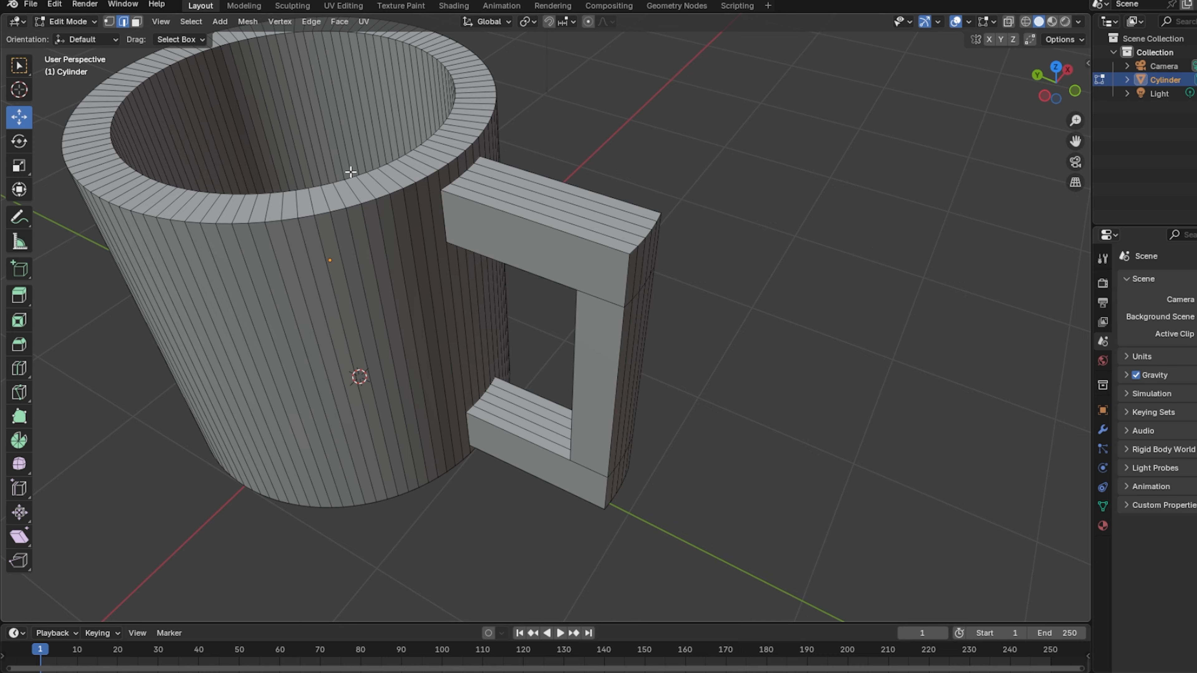
middle_click_drag(350, 172, 507, 299)
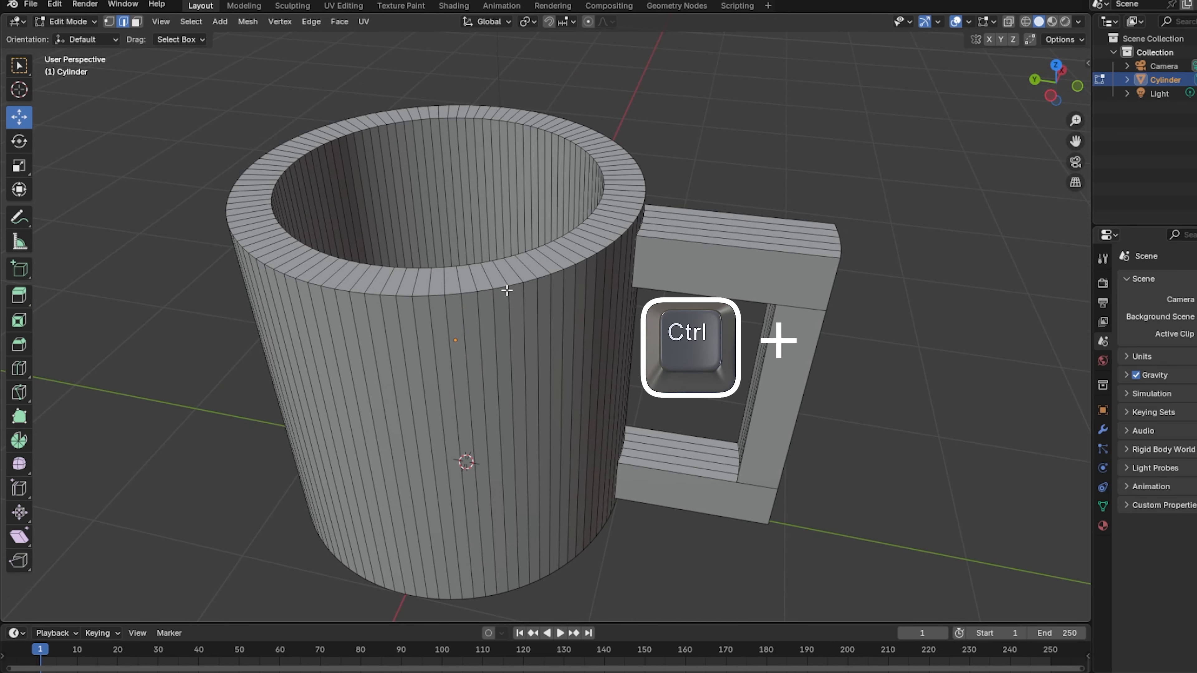
left_click(507, 290, "alt")
key("ctrl+b")
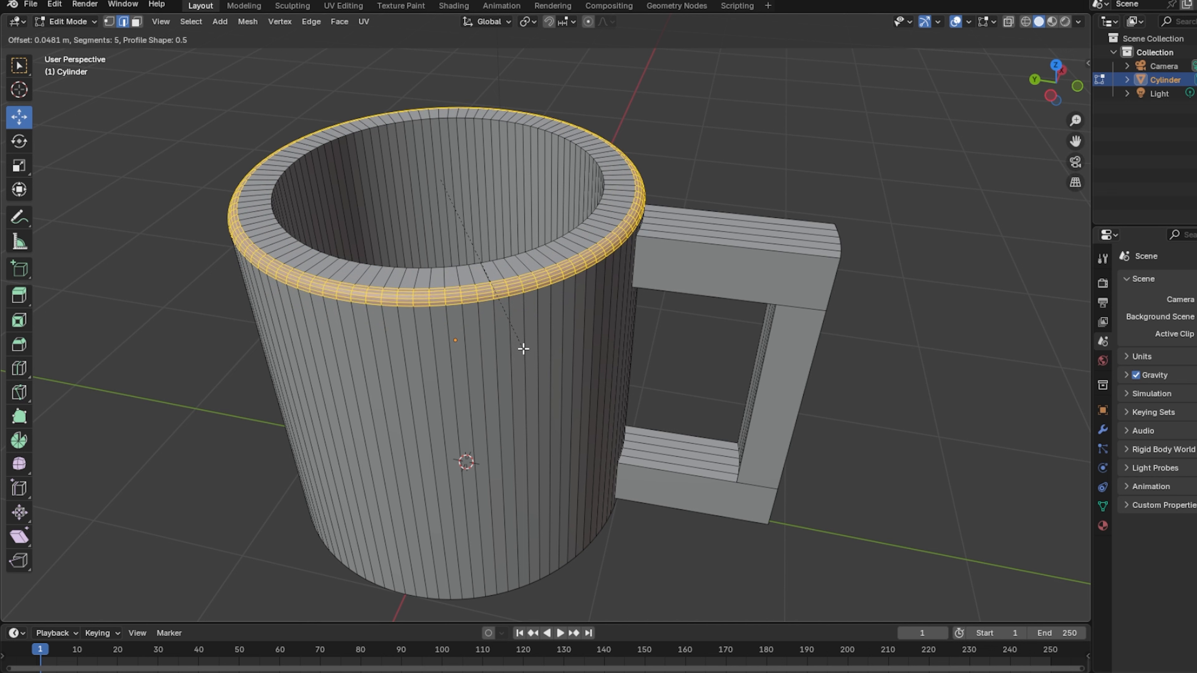
scroll(525, 354, "up", 4)
scroll(525, 355, "down", 3)
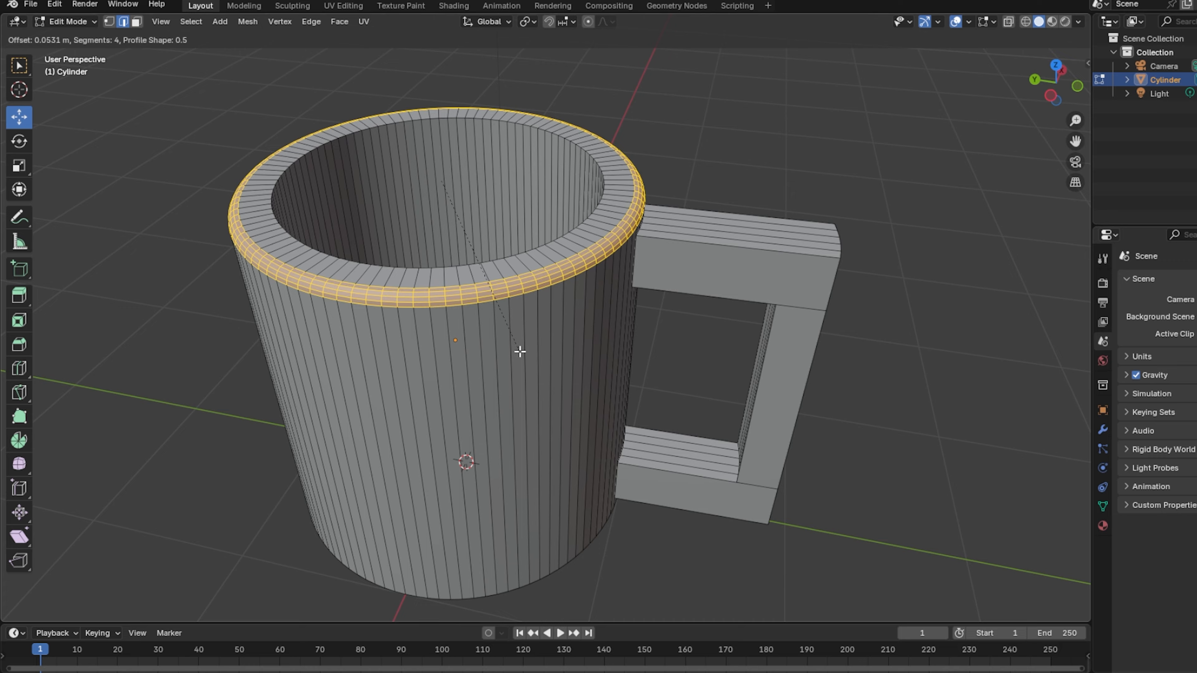
left_click(523, 351)
Bevel the cup's top rim by about 0.1 m with 5 segments in left view, and bevel its bottom outer edge
key("ctrl+KP_3")
key("ctrl+b")
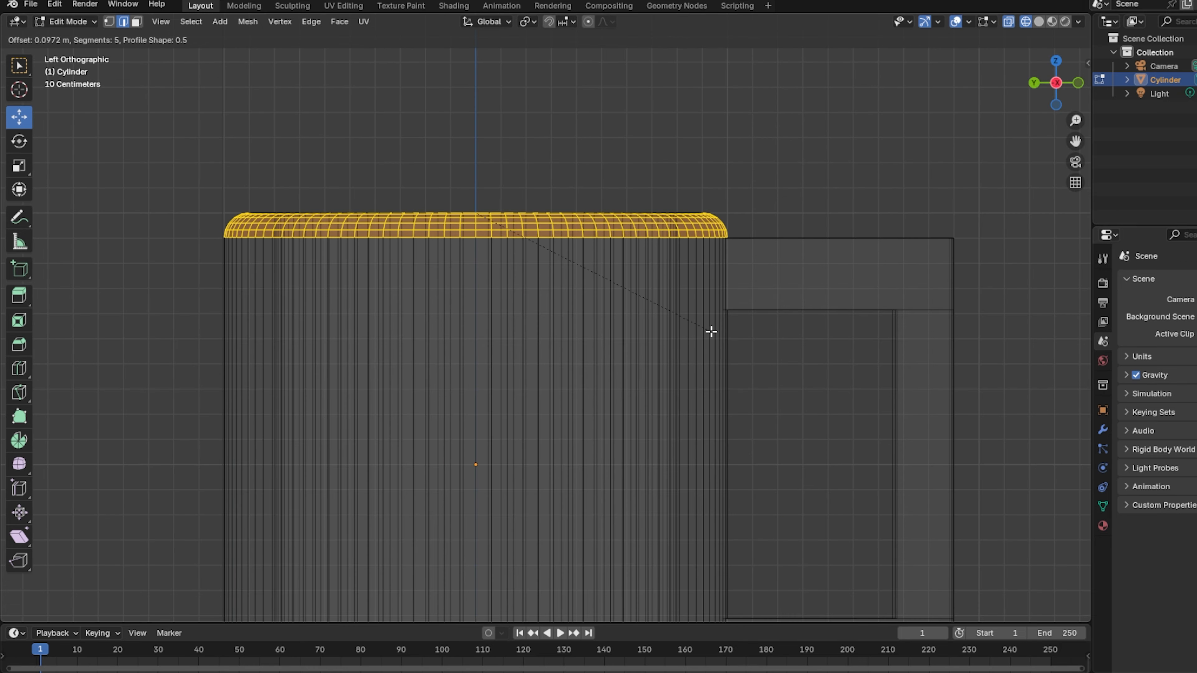
scroll(711, 331, "up", 2)
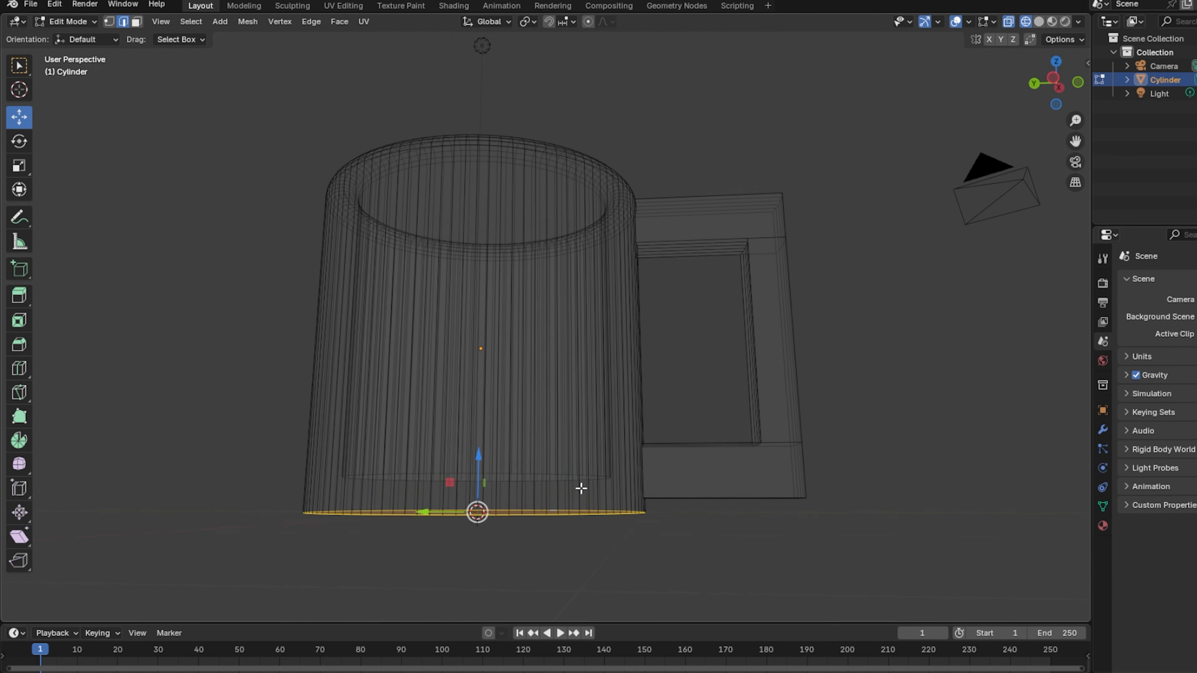
key("ctrl+b")
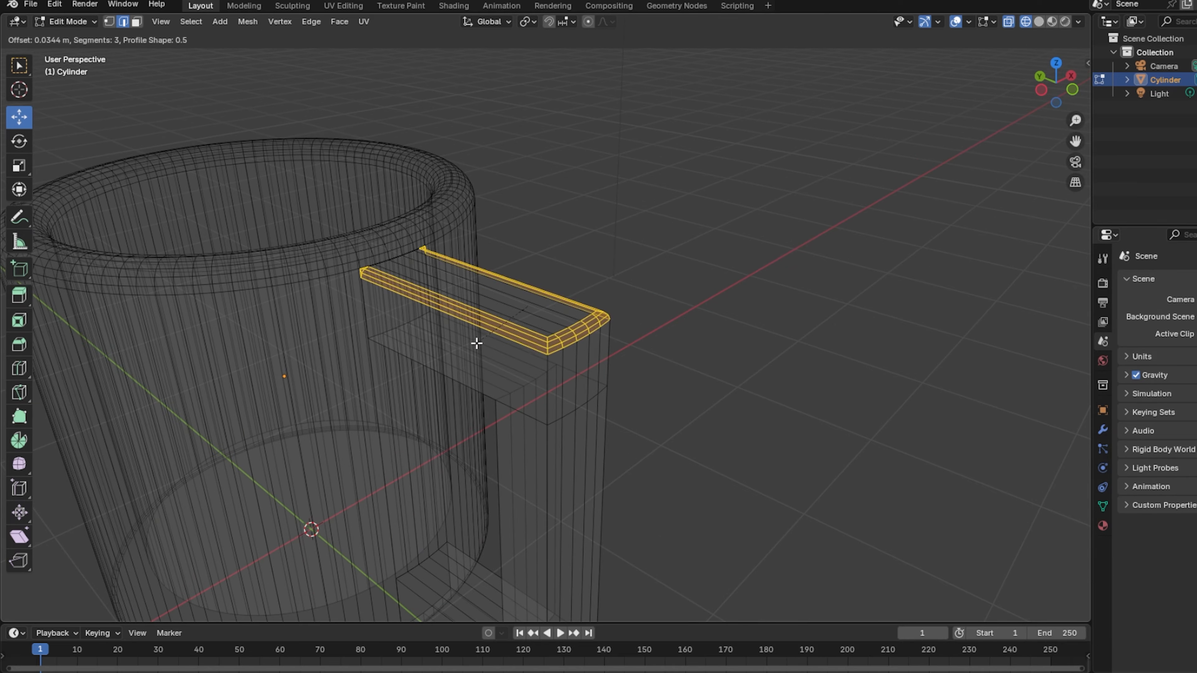
Bevel the handle's upper outer corner by 0.097 m with 3 segments and its lower outer corner by about 0.09 m with 5 segments
left_click(556, 343)
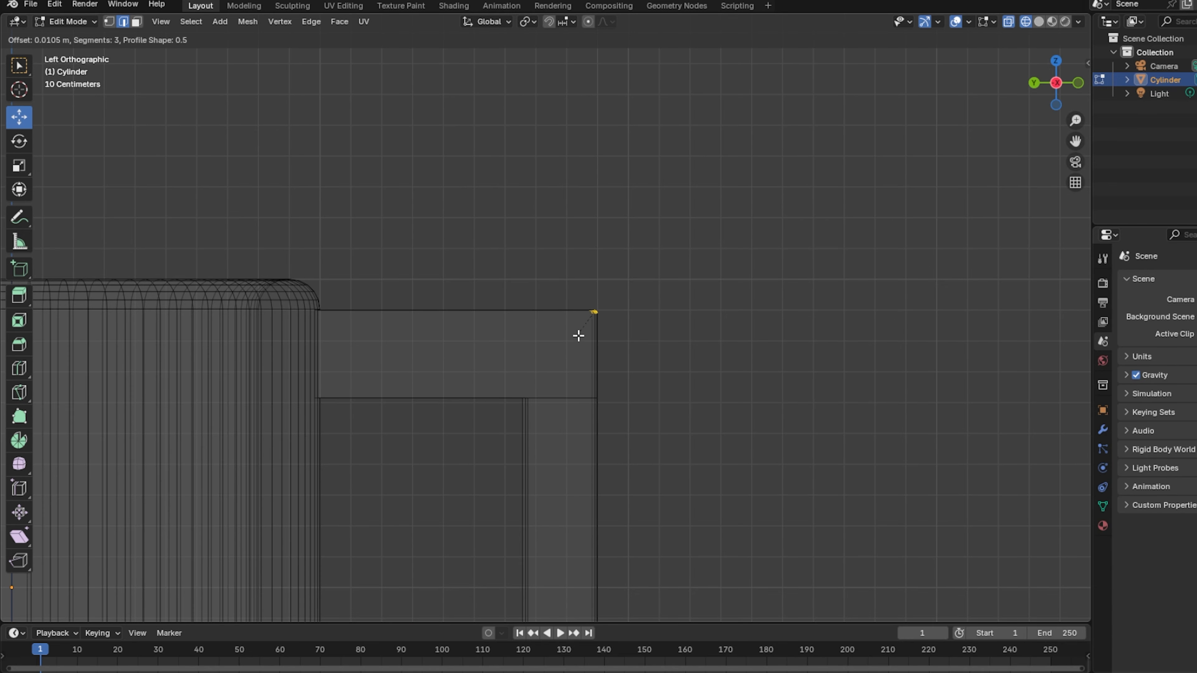
left_click(587, 423)
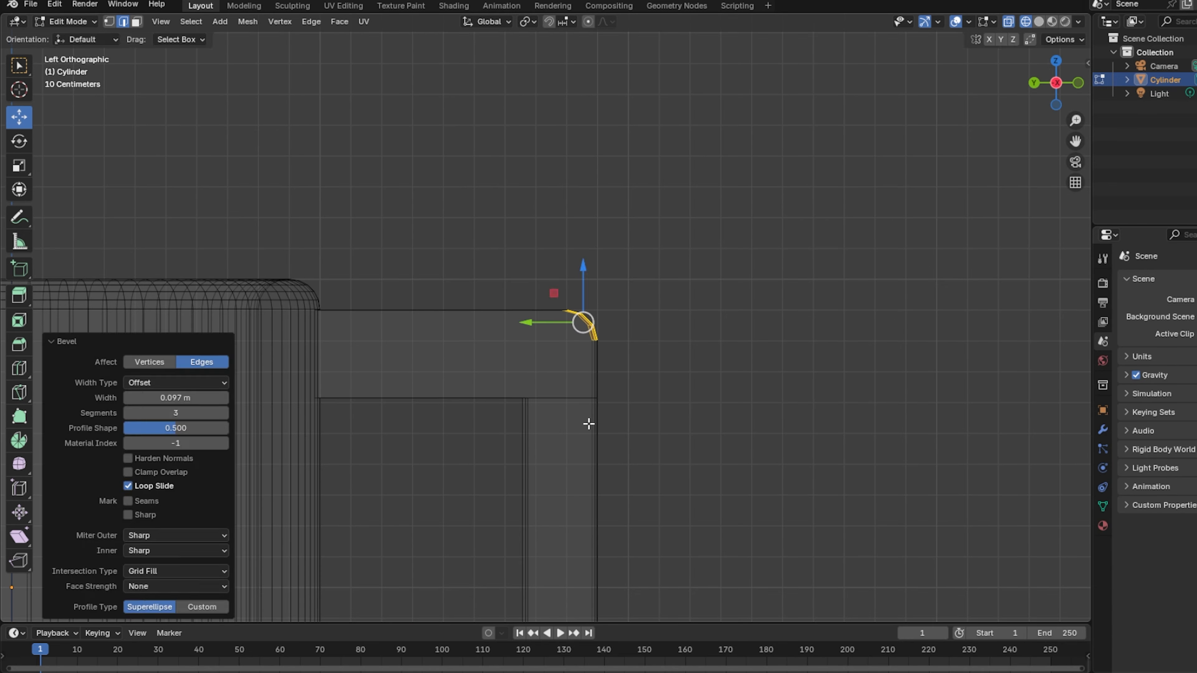
key("ctrl+b")
left_click(540, 280)
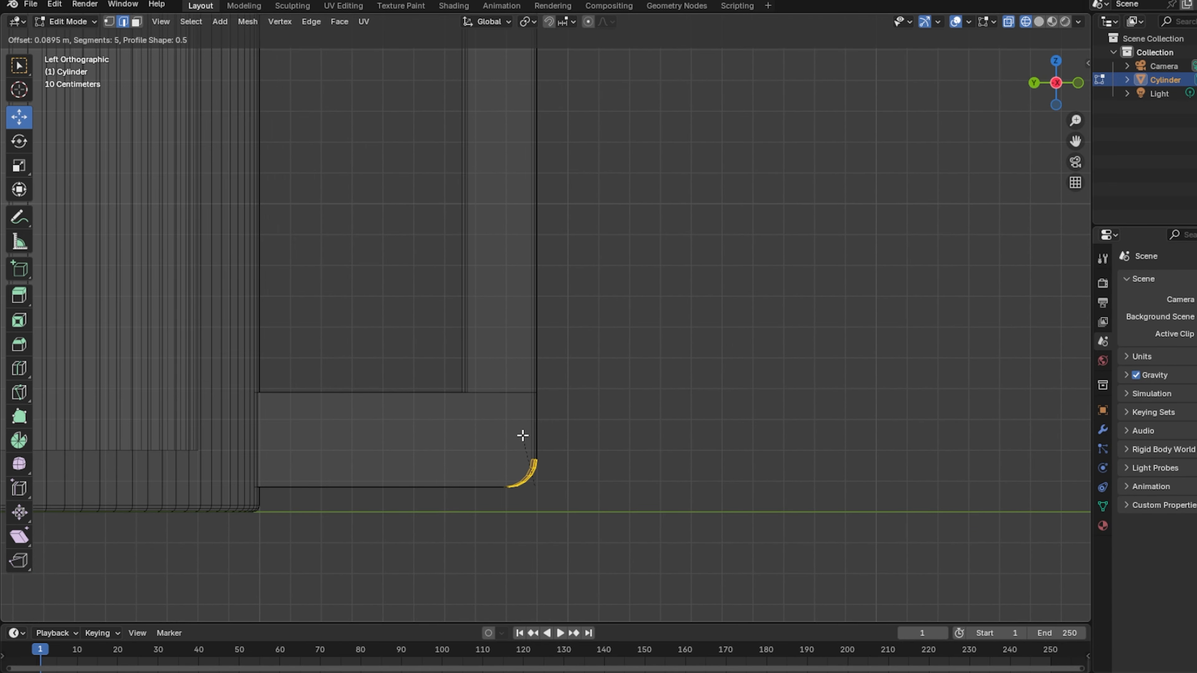